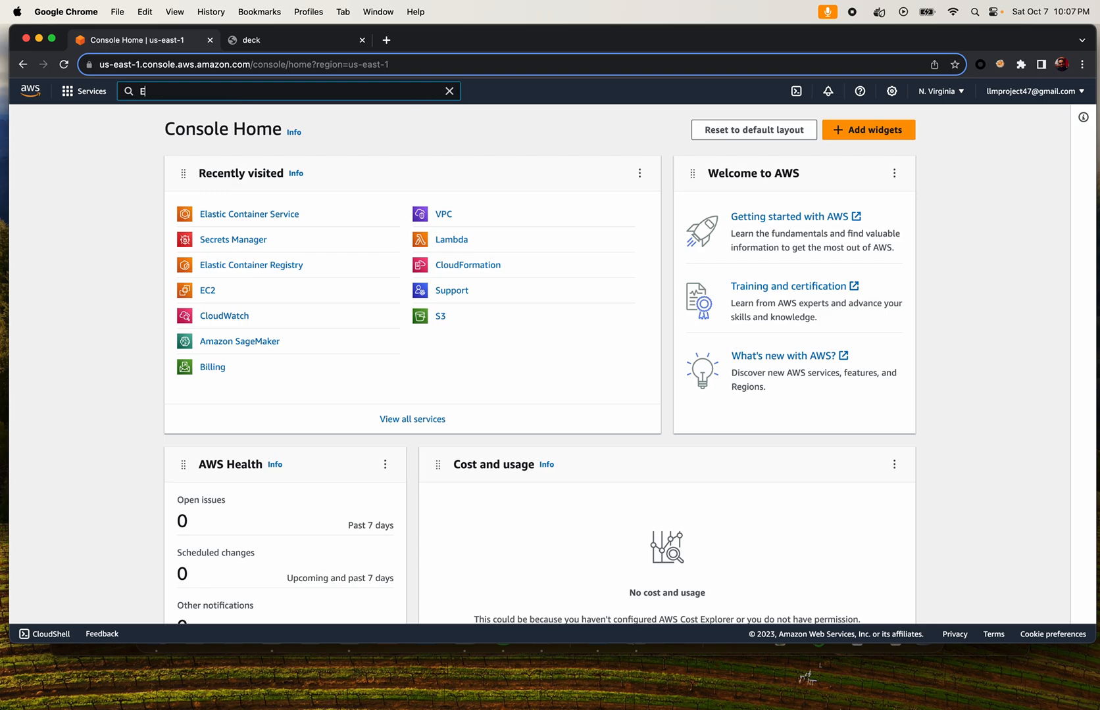
In Elastic Container Service, create a cluster named ecs-scalable-cluster with the default AWS Fargate infrastructure
click(353, 214)
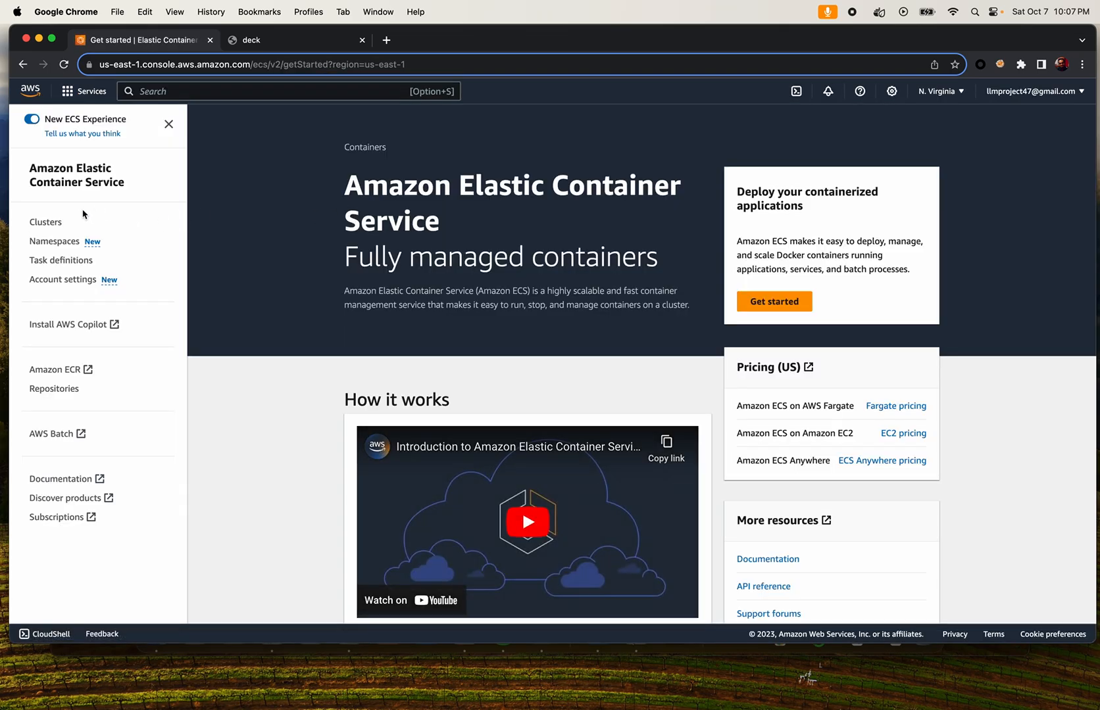
click(47, 223)
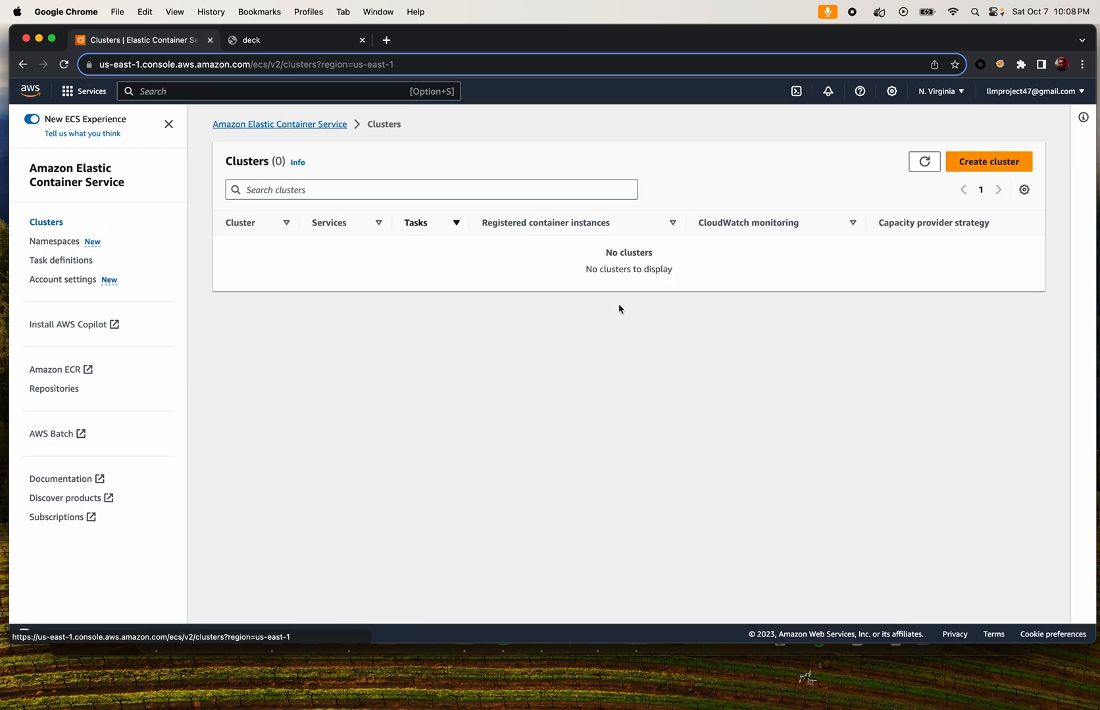
click(990, 163)
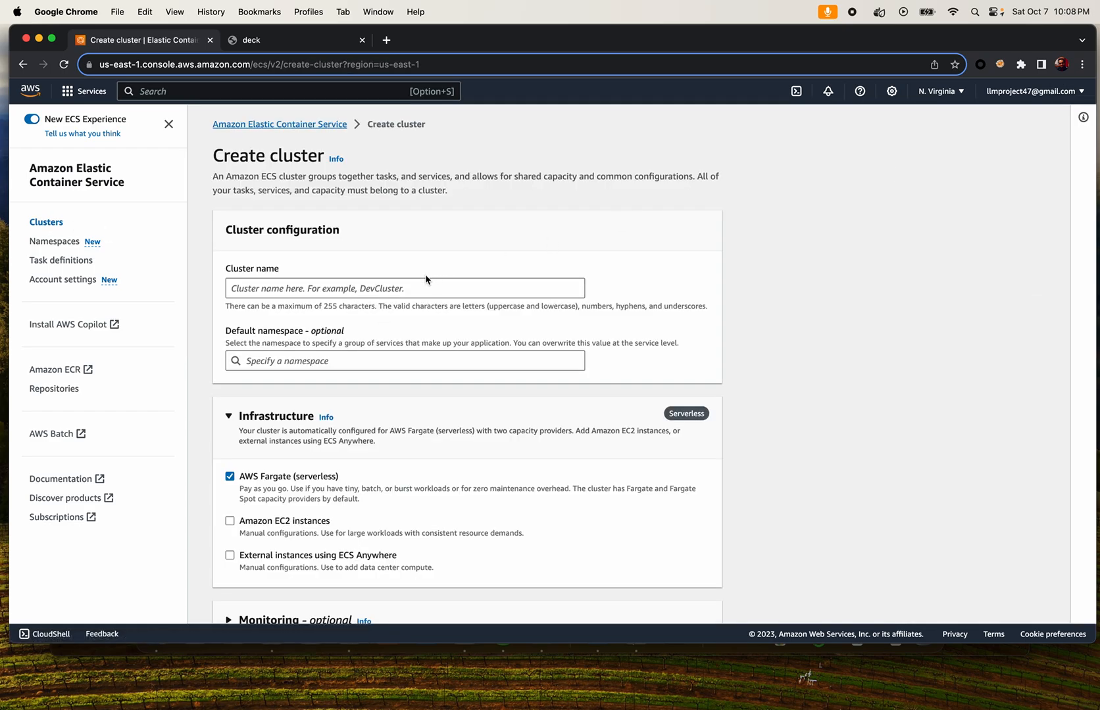
click(399, 287)
text(ecs-sca)
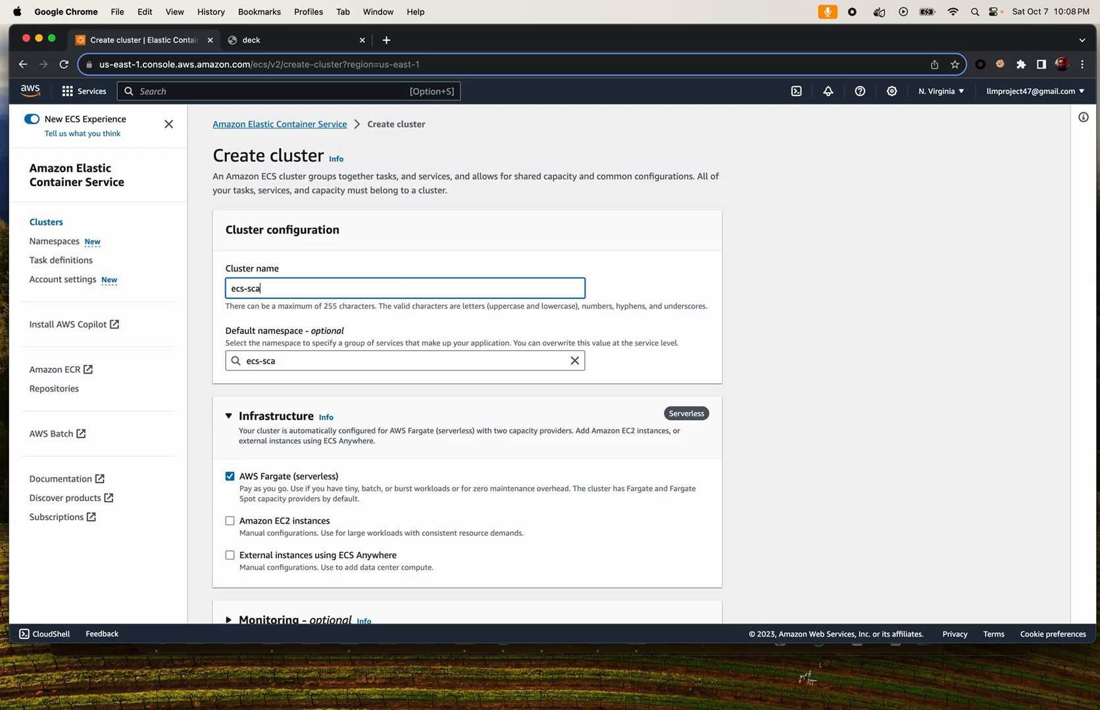
text(lable-cluster)
scroll(442, 365, down, 3)
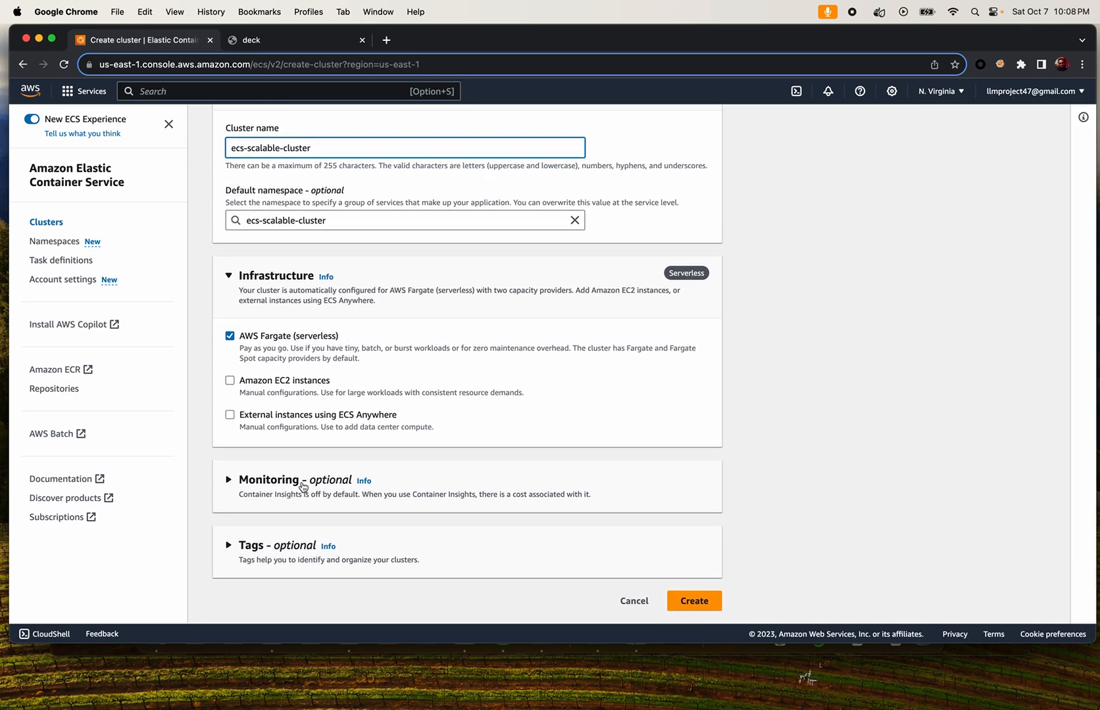
click(696, 601)
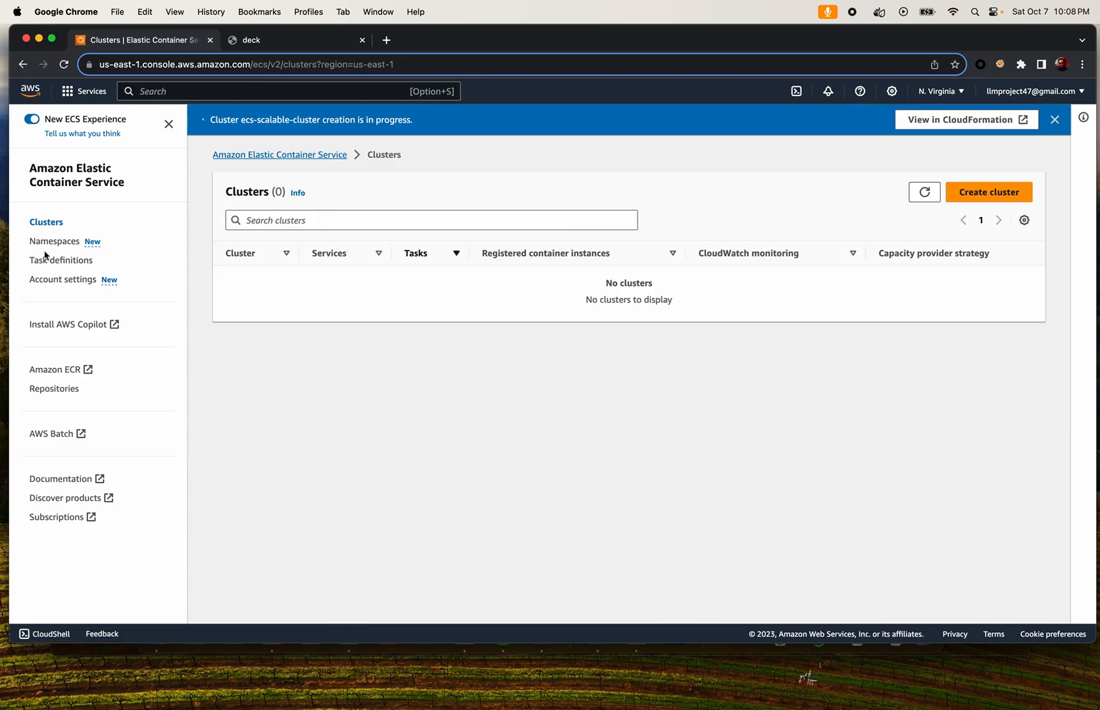
Start a new task definition and set its family name to ecs-scalable-task
click(52, 262)
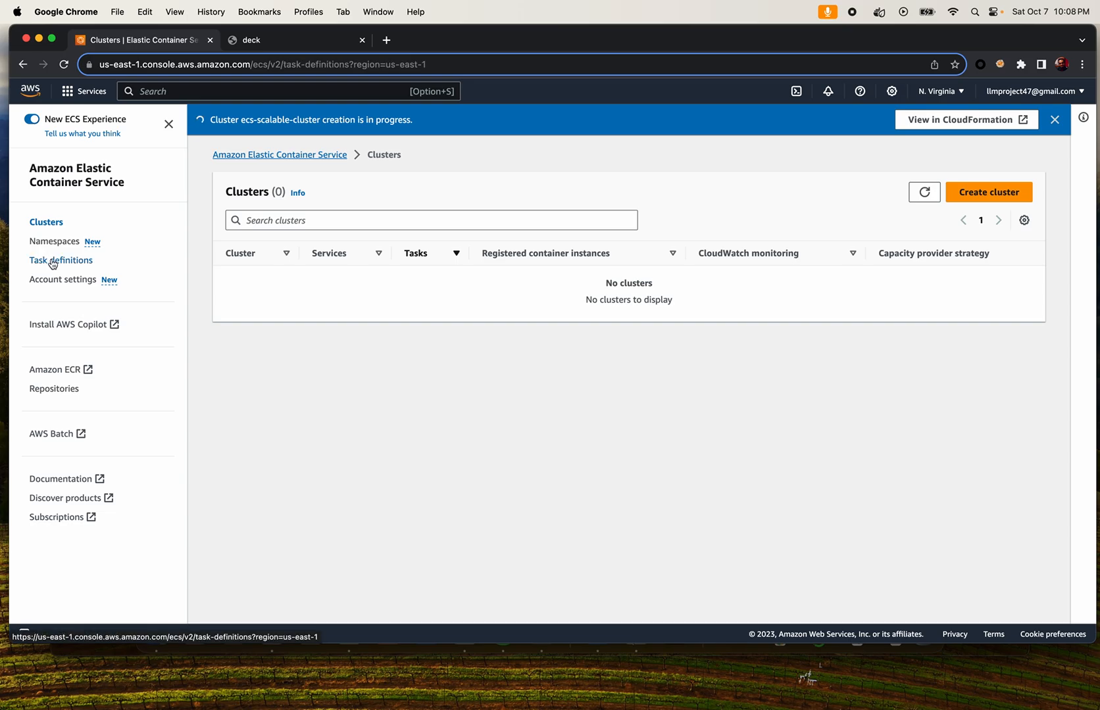
click(998, 197)
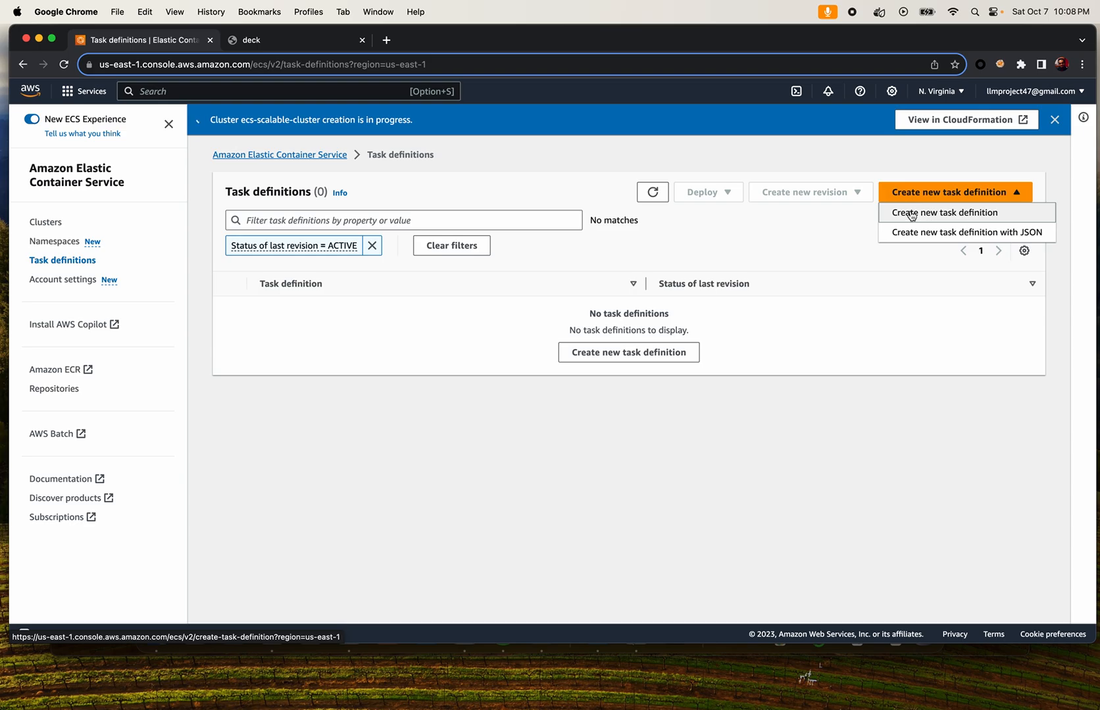
click(911, 216)
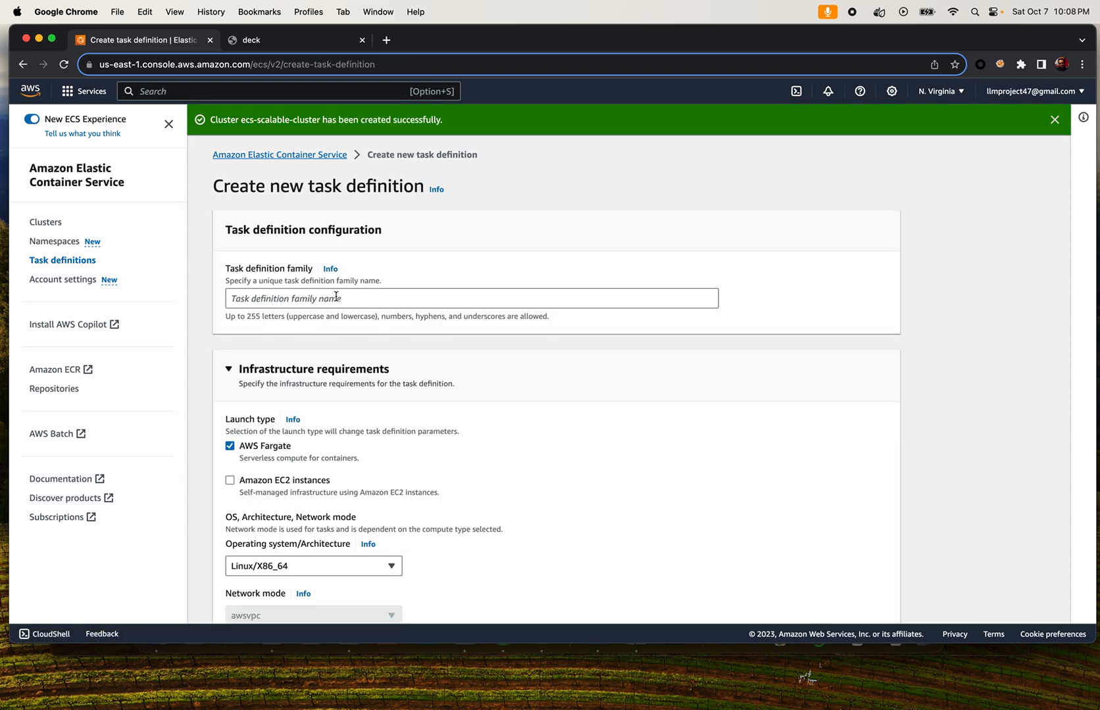
click(337, 296)
text(e)
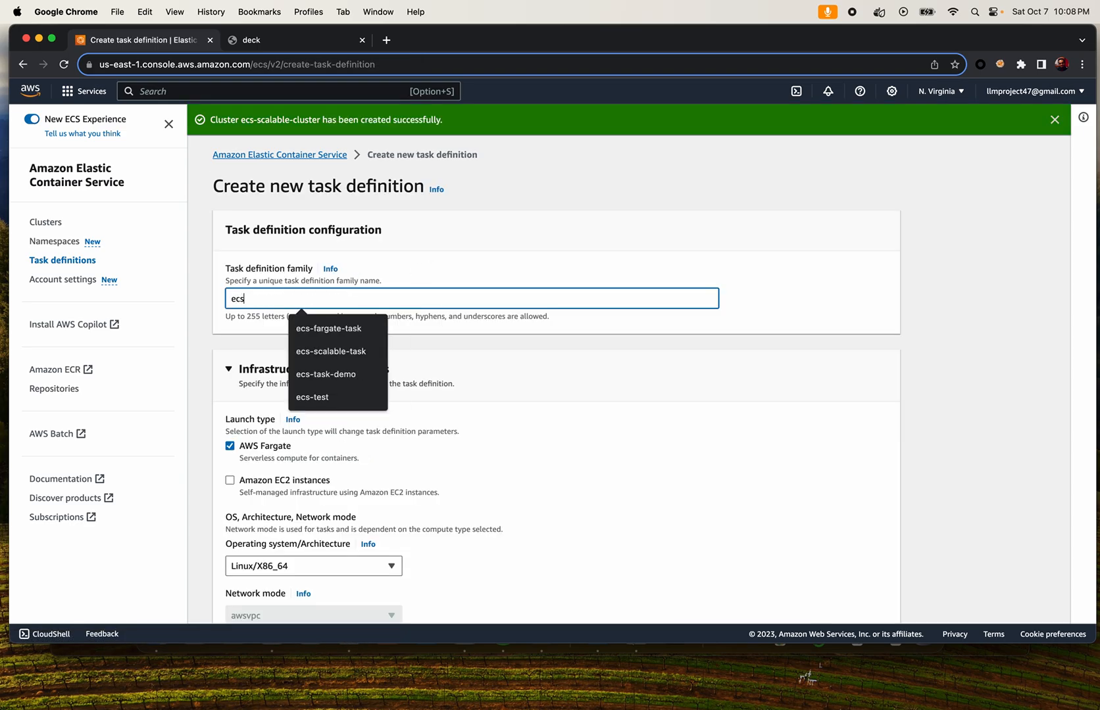
text(cs)
click(331, 351)
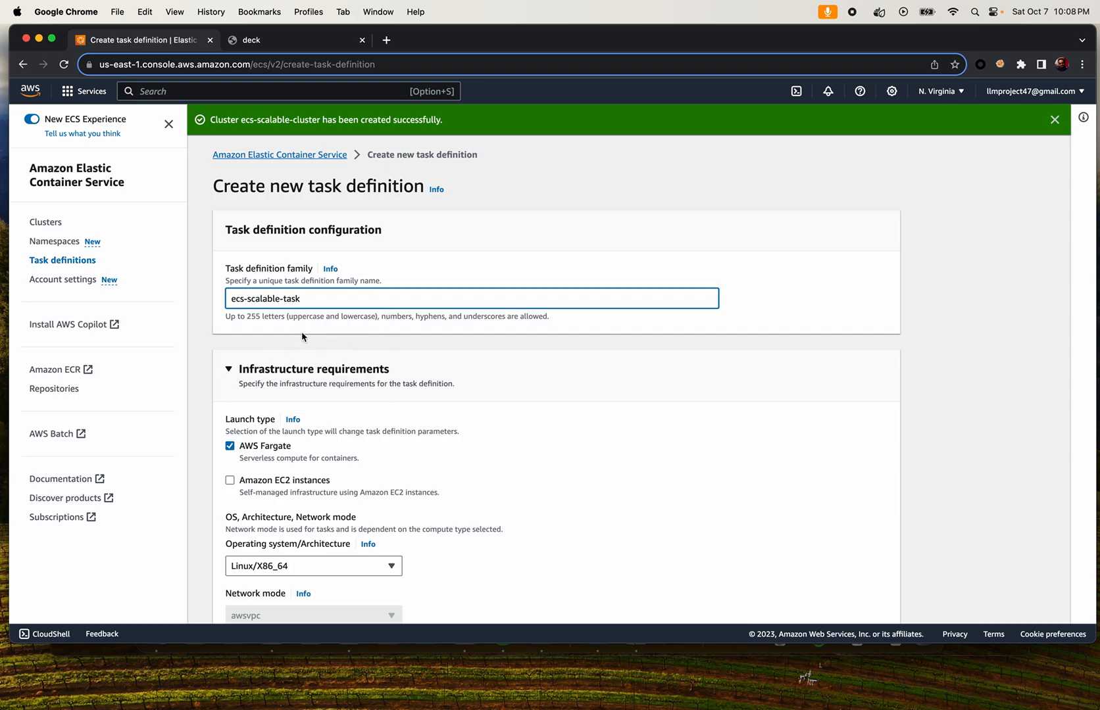
Set the task definition's operating system/architecture to Linux/ARM64
scroll(368, 366, down, 2)
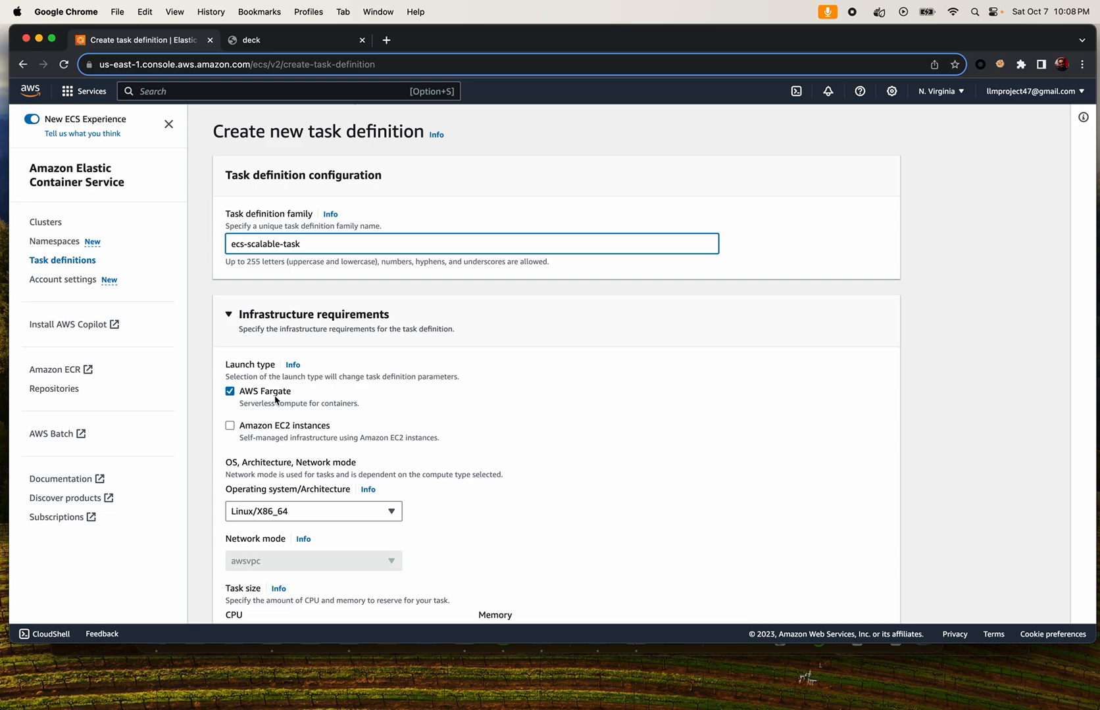
scroll(277, 398, down, 2)
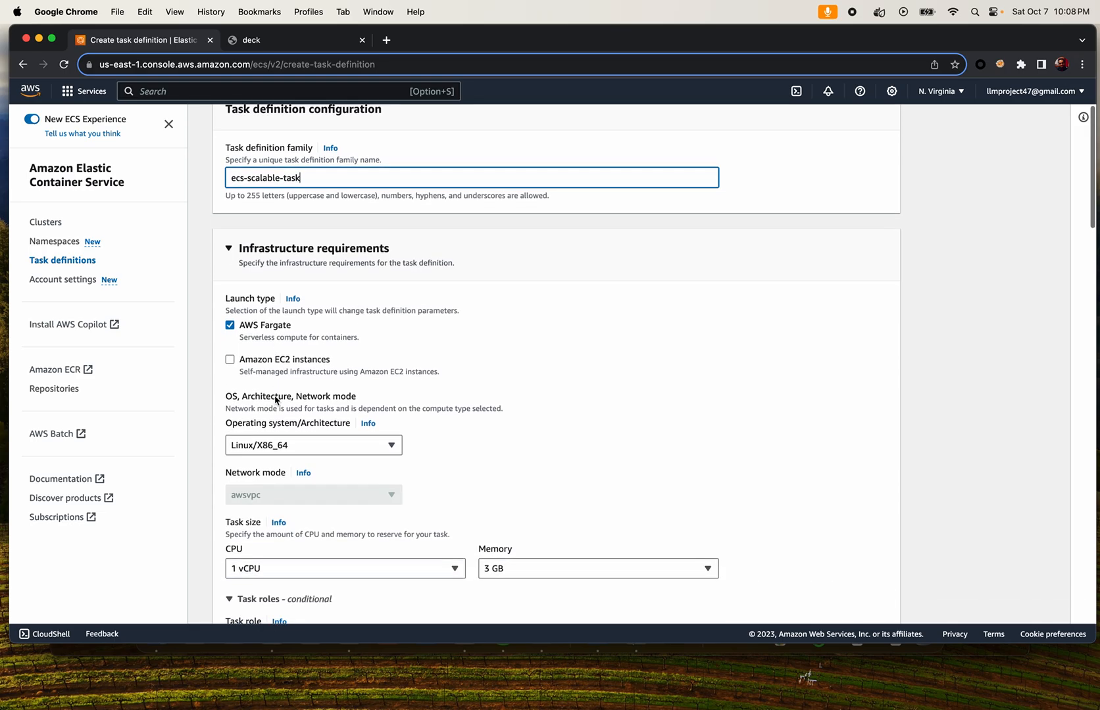
click(290, 450)
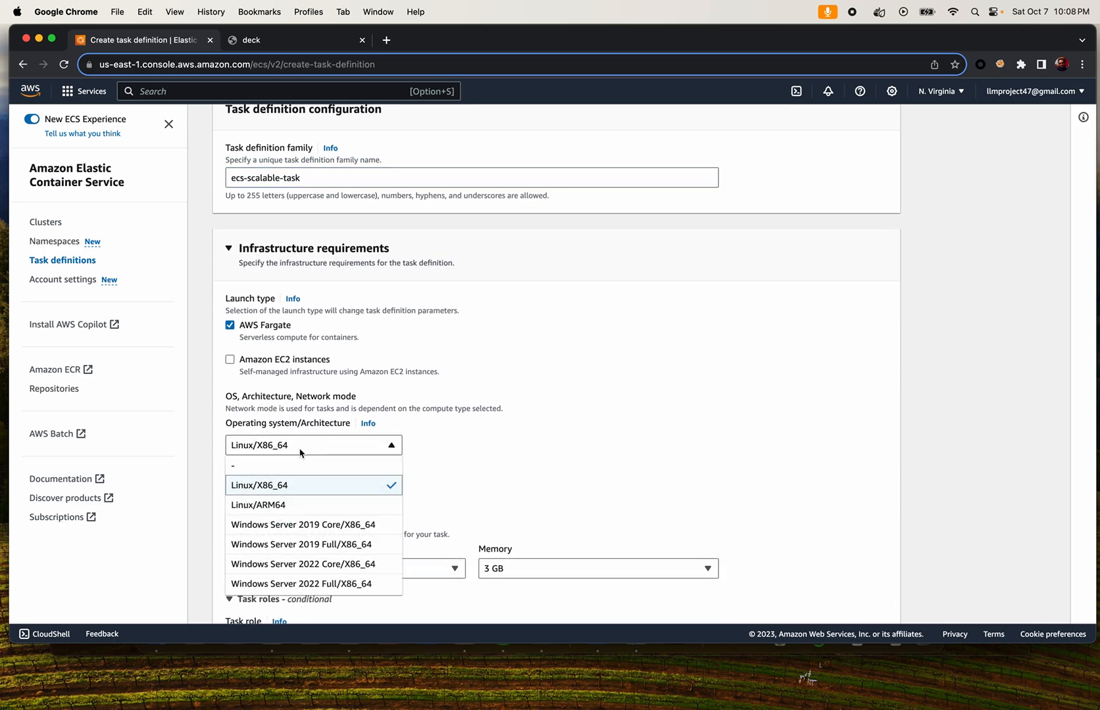
click(278, 505)
scroll(493, 475, down, 2)
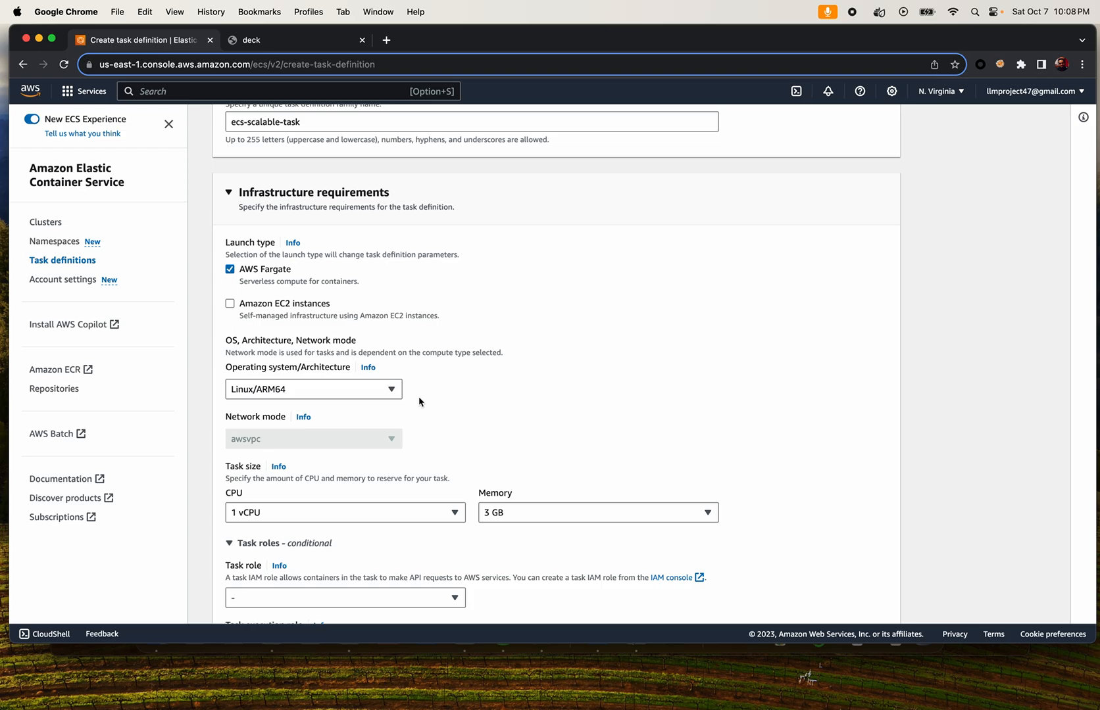
Assign ecs-task-execution-role-secret as both the task execution role and the task role
scroll(419, 401, down, 5)
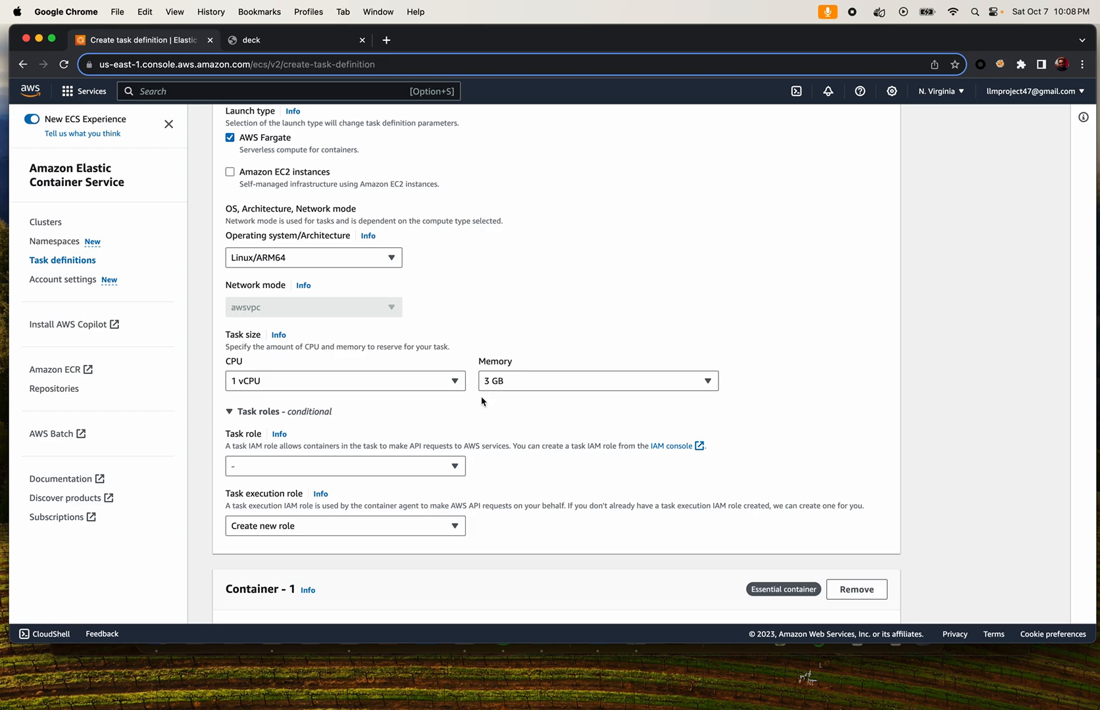
scroll(333, 443, down, 5)
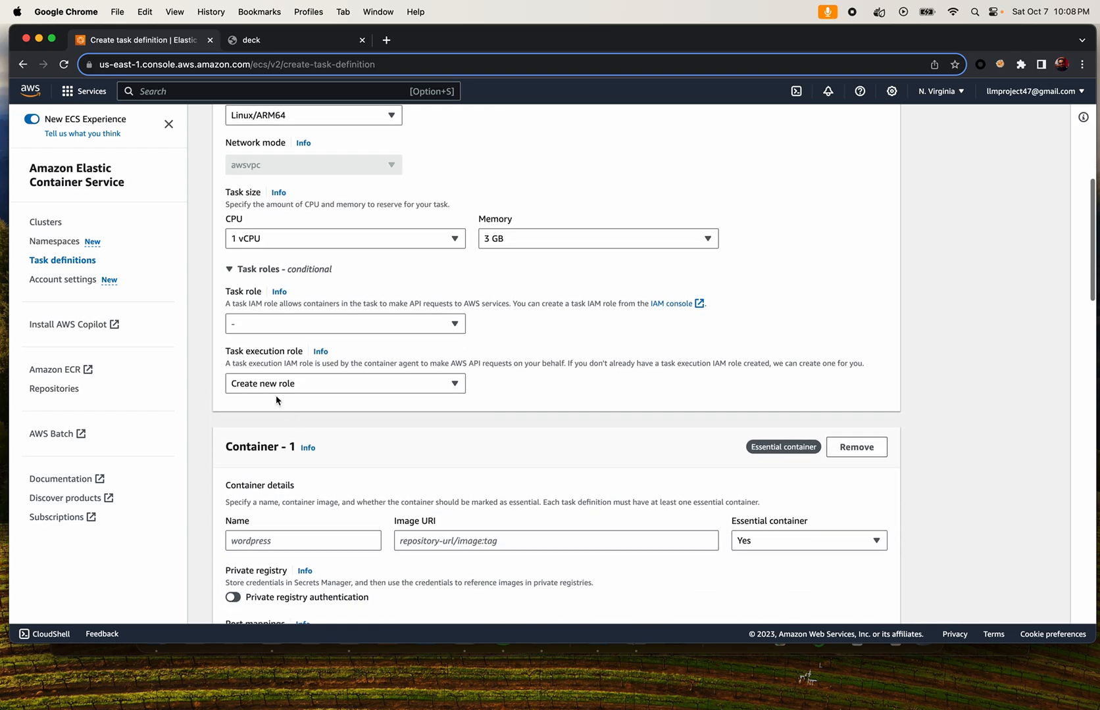
click(306, 390)
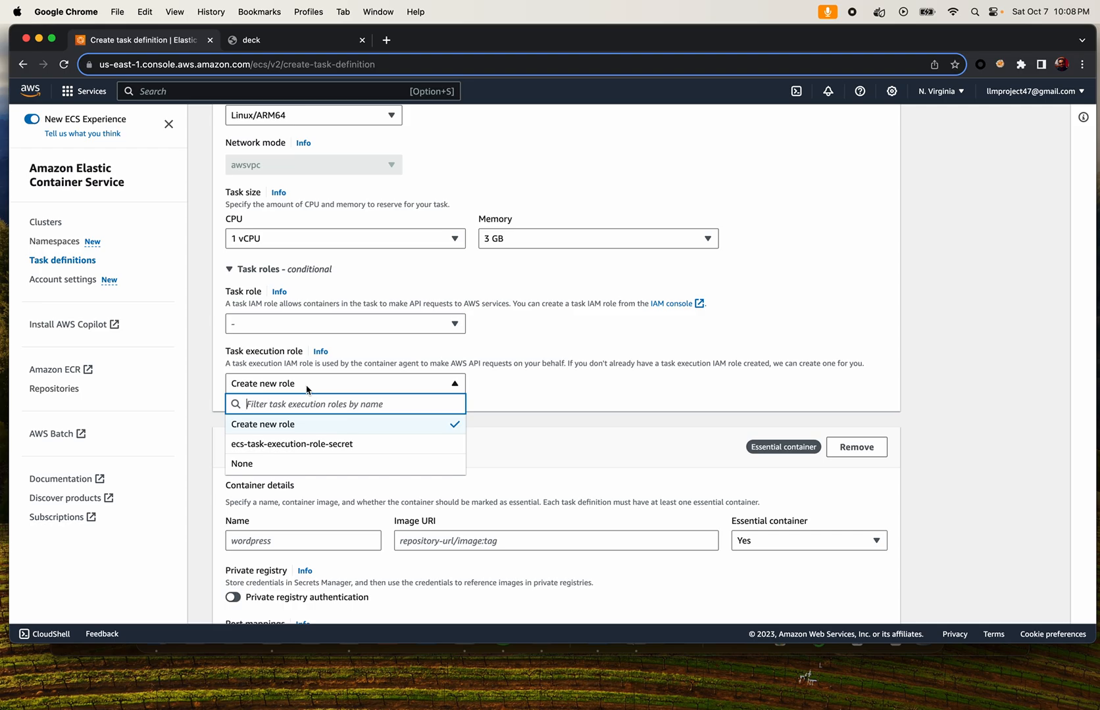
click(291, 445)
click(325, 321)
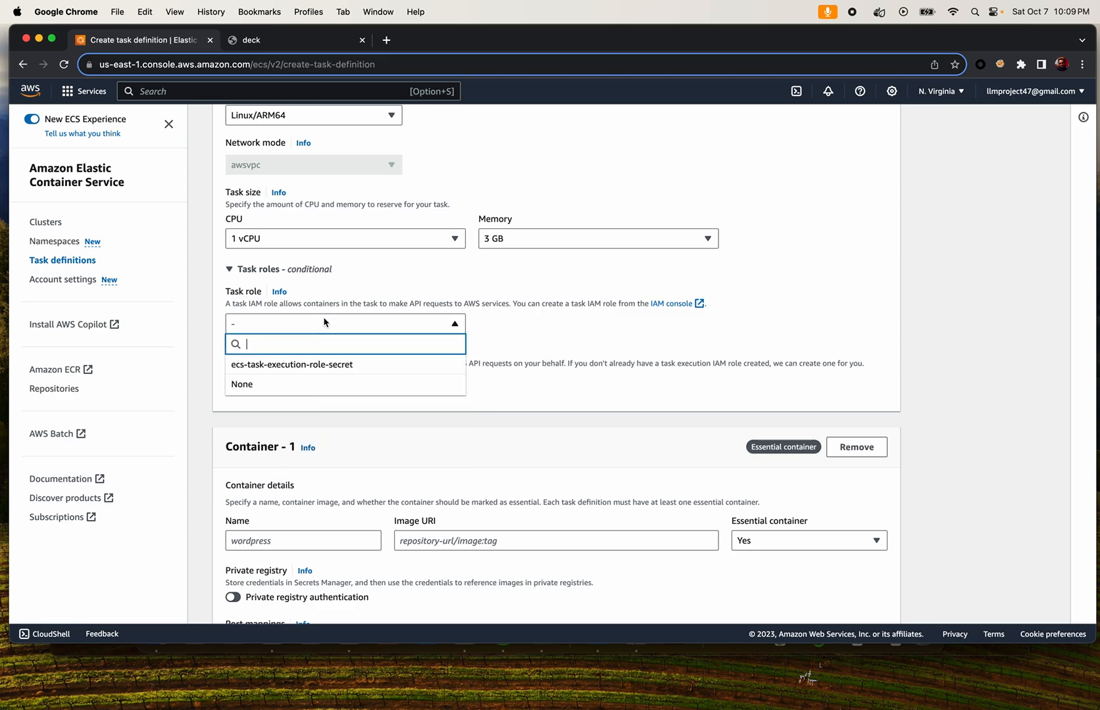
click(299, 372)
In a duplicate browser tab, open Elastic Container Registry and copy the URI of the v1 image in the langchain_streamlit repository
scroll(397, 478, down, 5)
scroll(397, 478, down, 2)
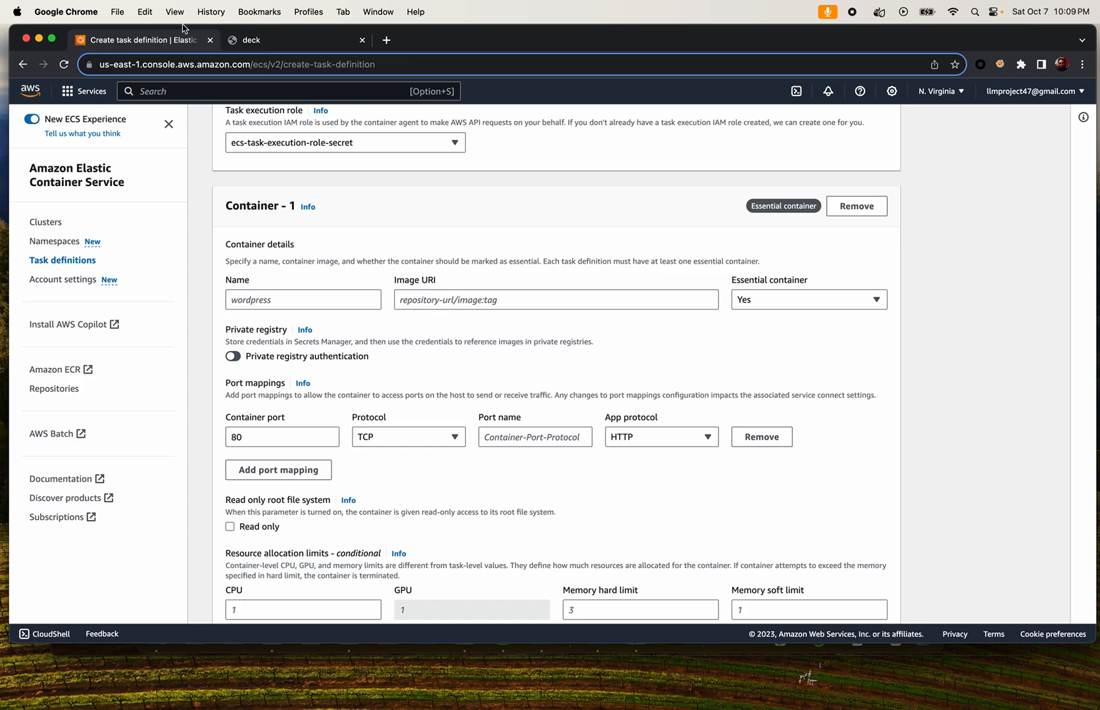
right_click(170, 40)
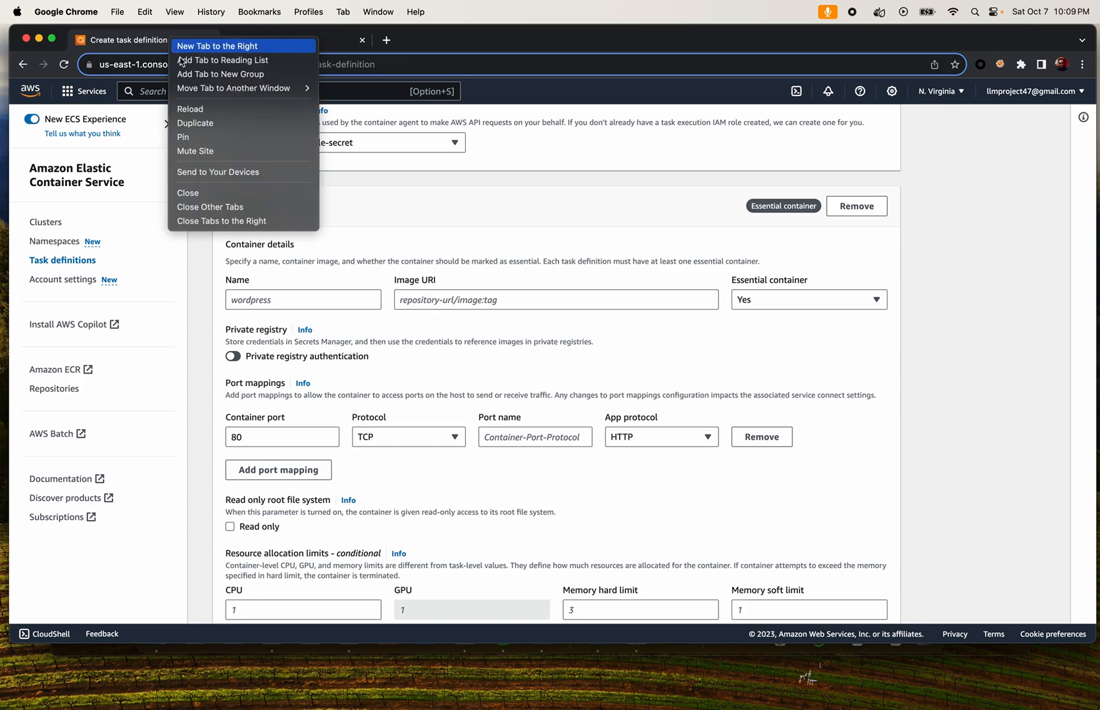
click(221, 127)
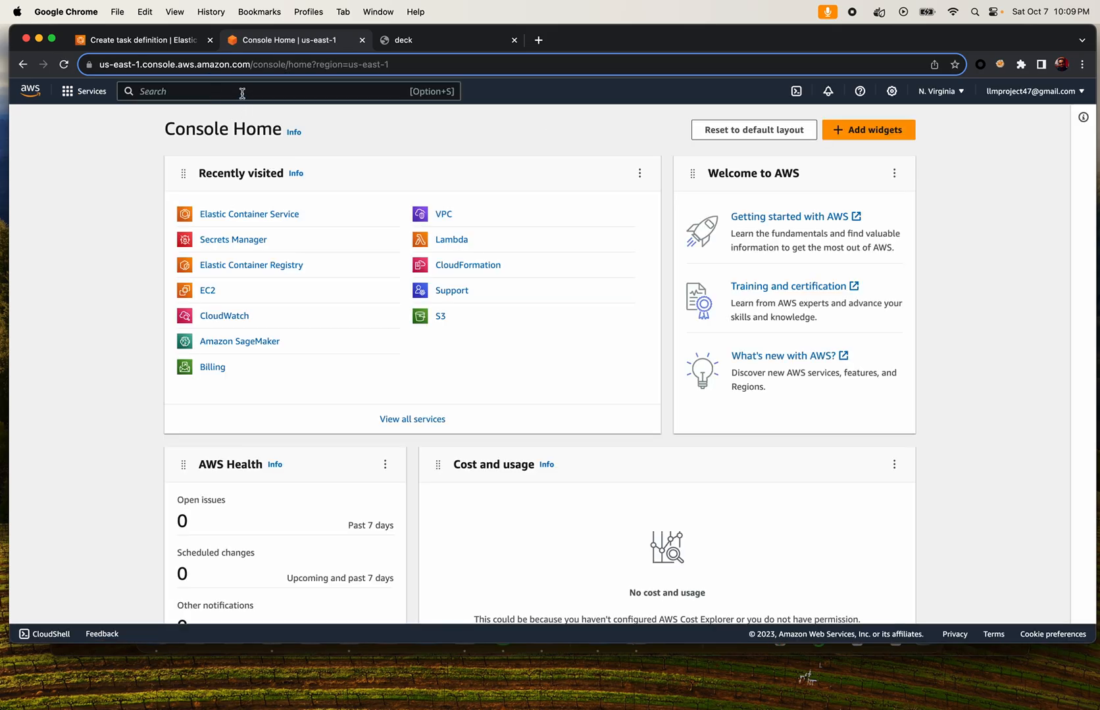
text(ECR)
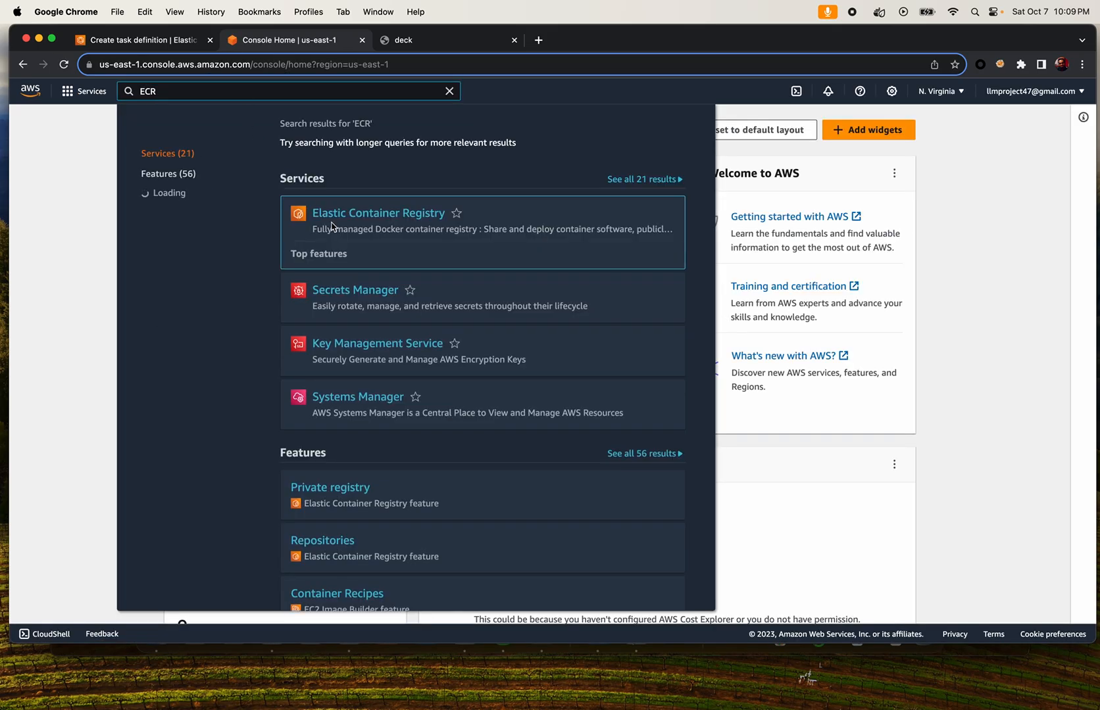
click(370, 212)
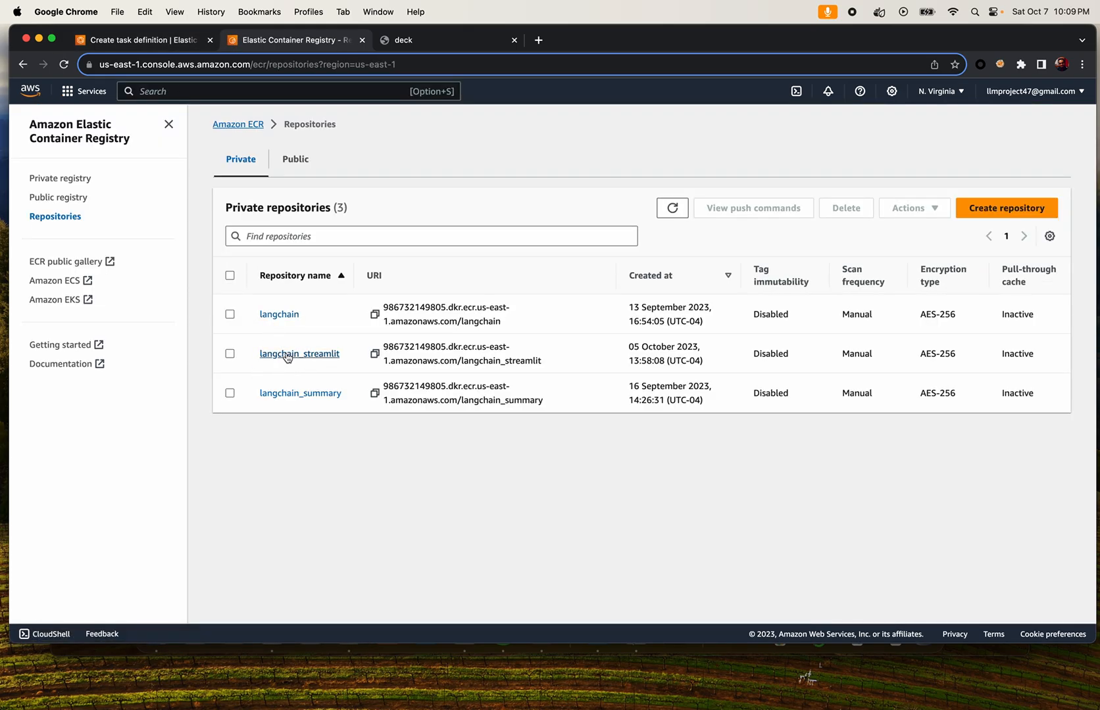
click(287, 355)
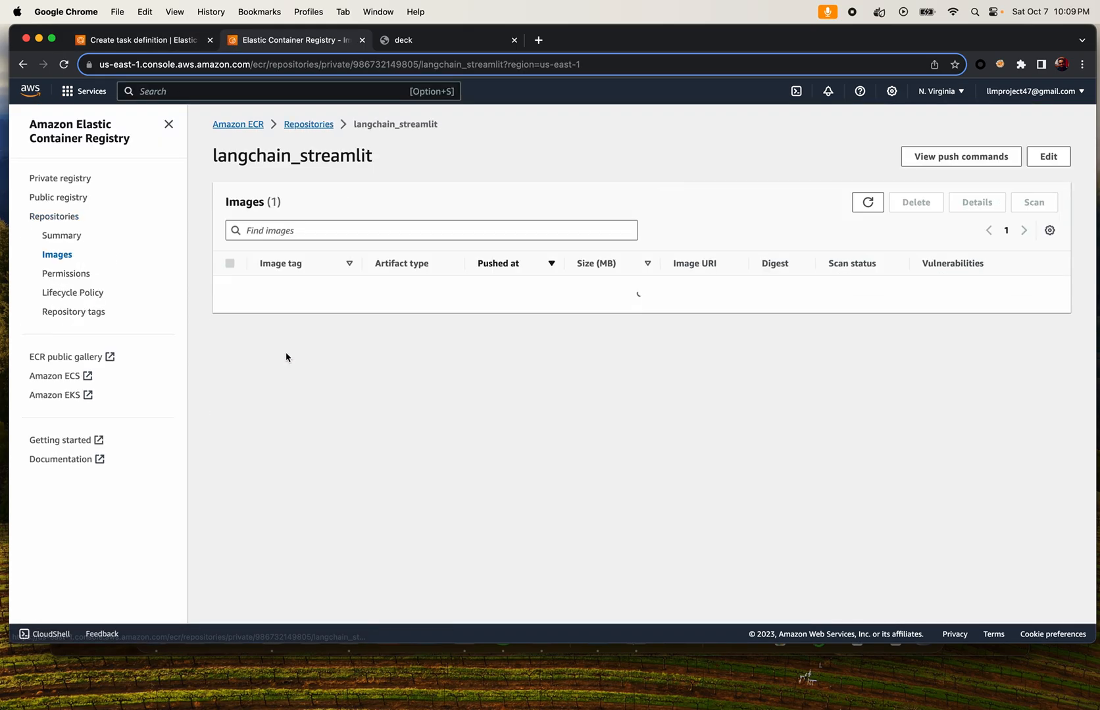
click(664, 310)
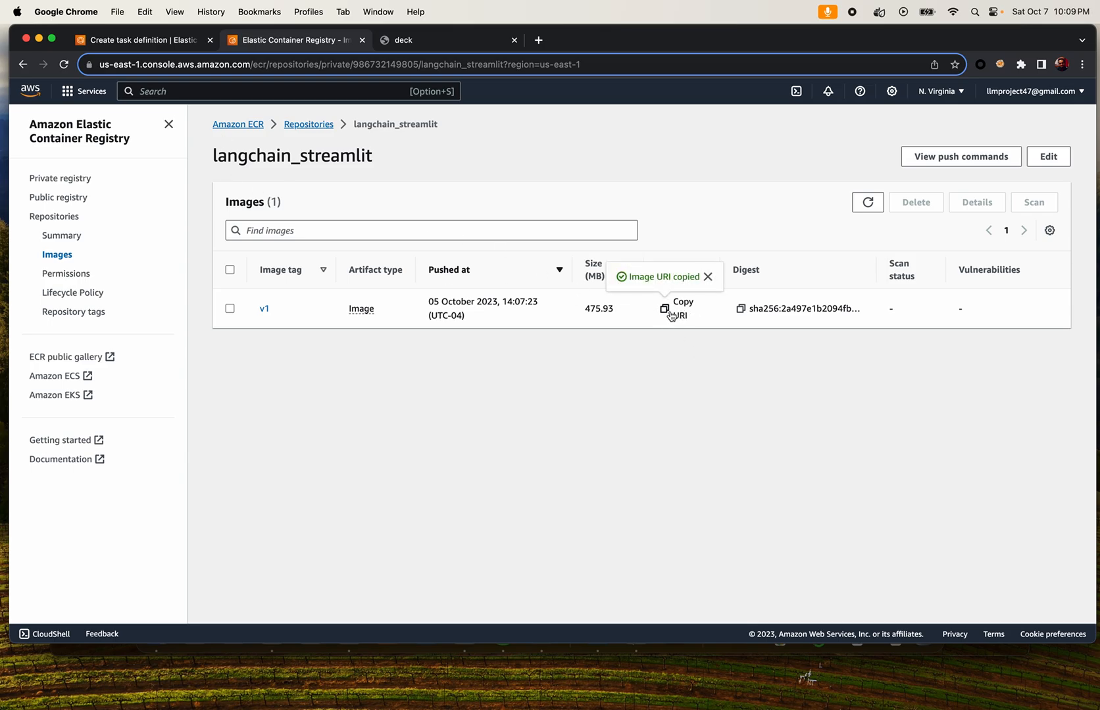
Back in the task definition, name the container container-1 and set its image URI to the langchain_streamlit:v1 image
click(91, 42)
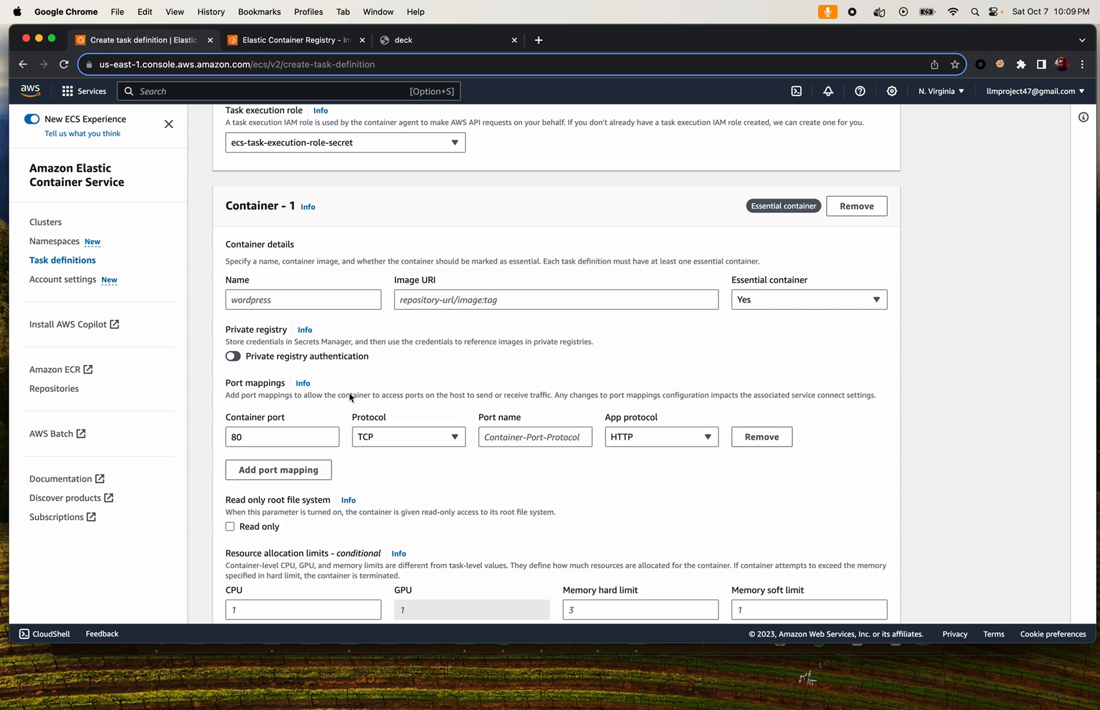
click(285, 304)
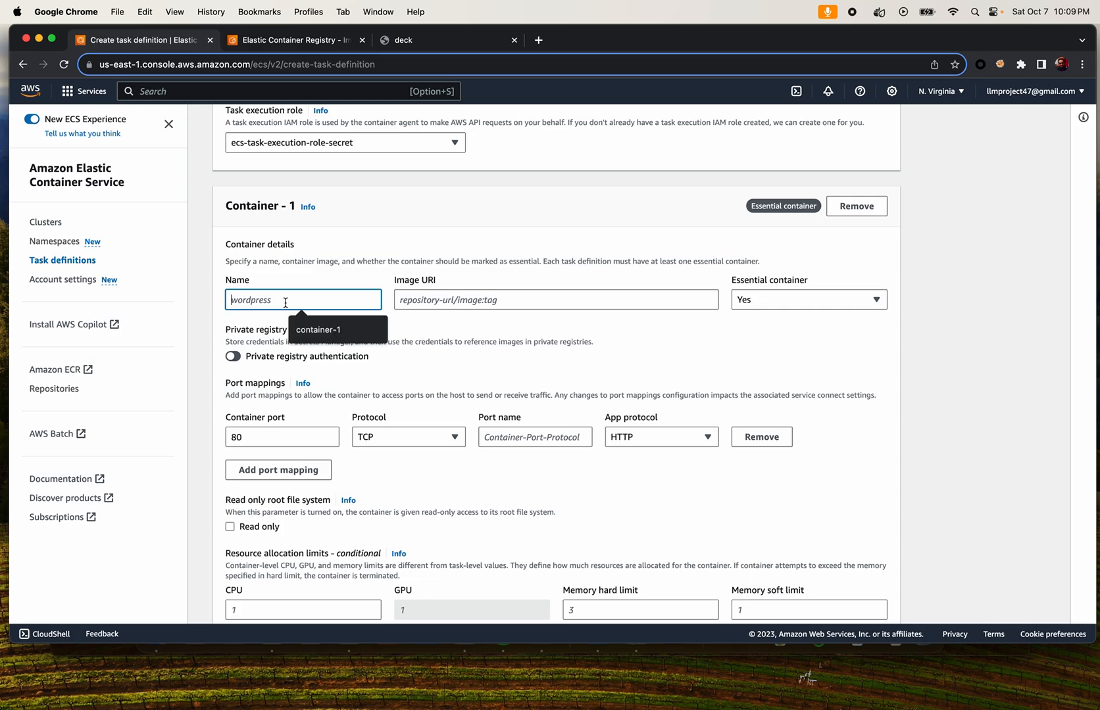
click(304, 331)
click(433, 300)
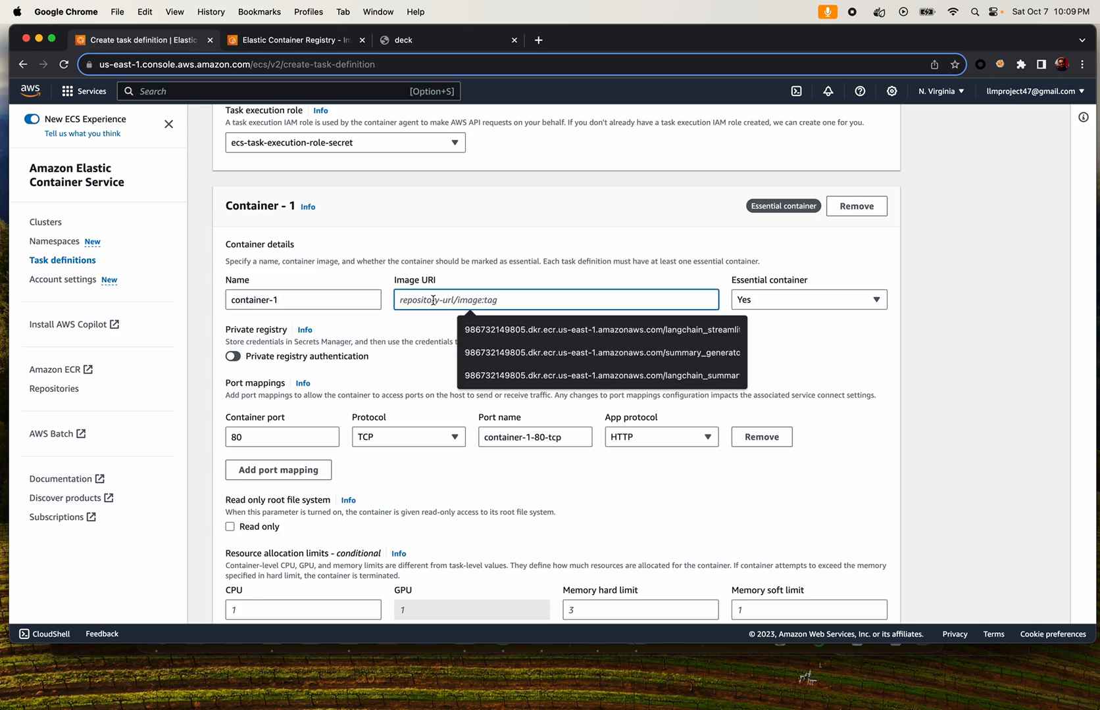
key(Down)
key(Return)
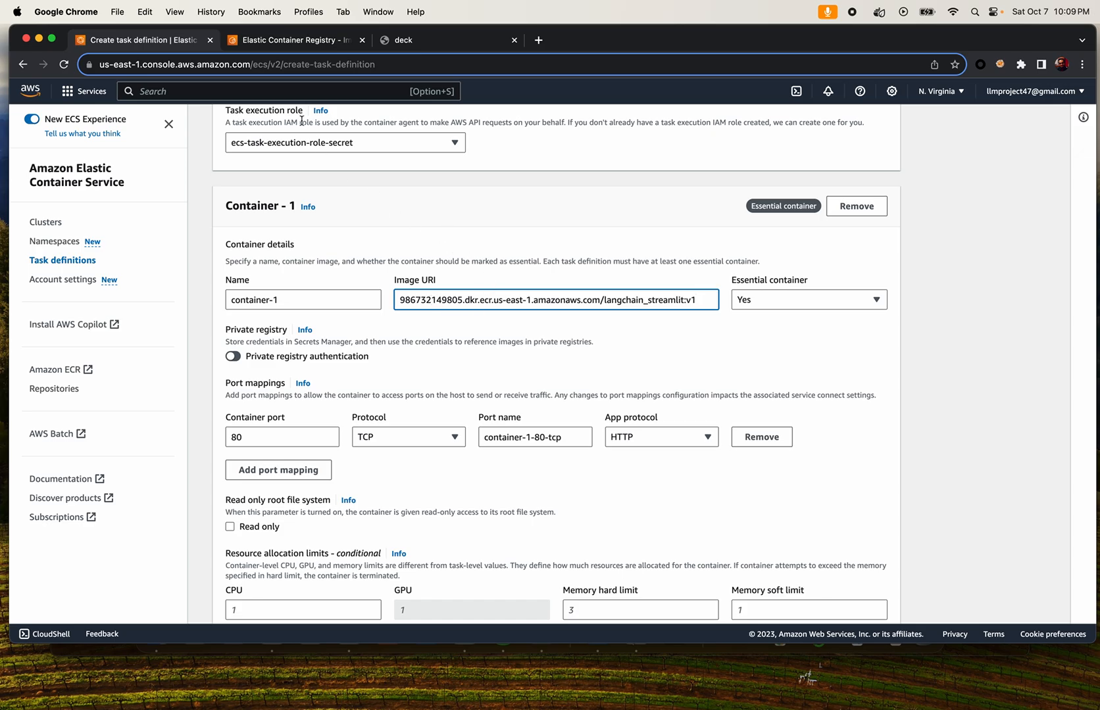
click(276, 42)
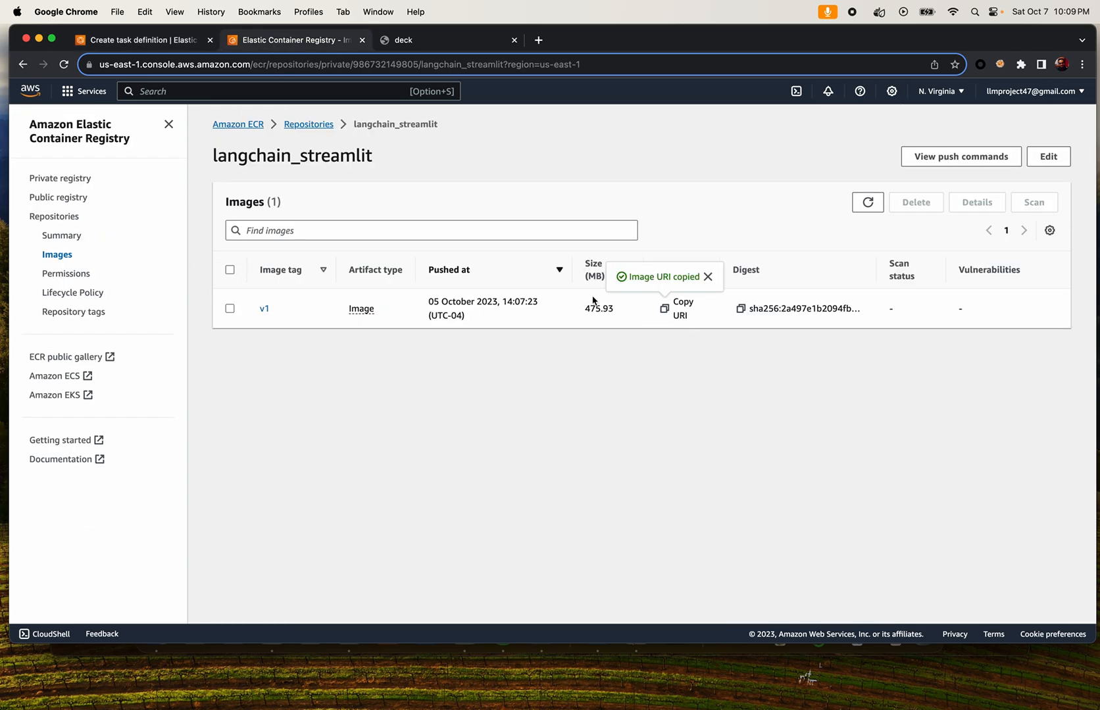
click(126, 41)
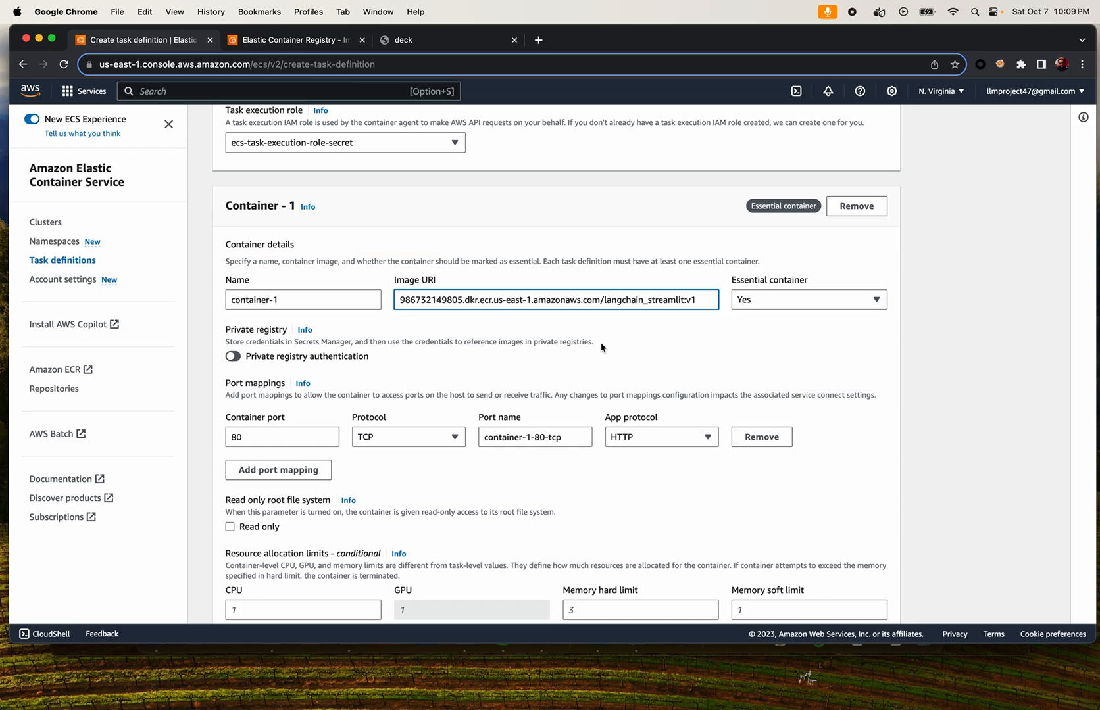
Set the container port in container-1's port mapping to 8501
scroll(601, 347, down, 3)
click(253, 354)
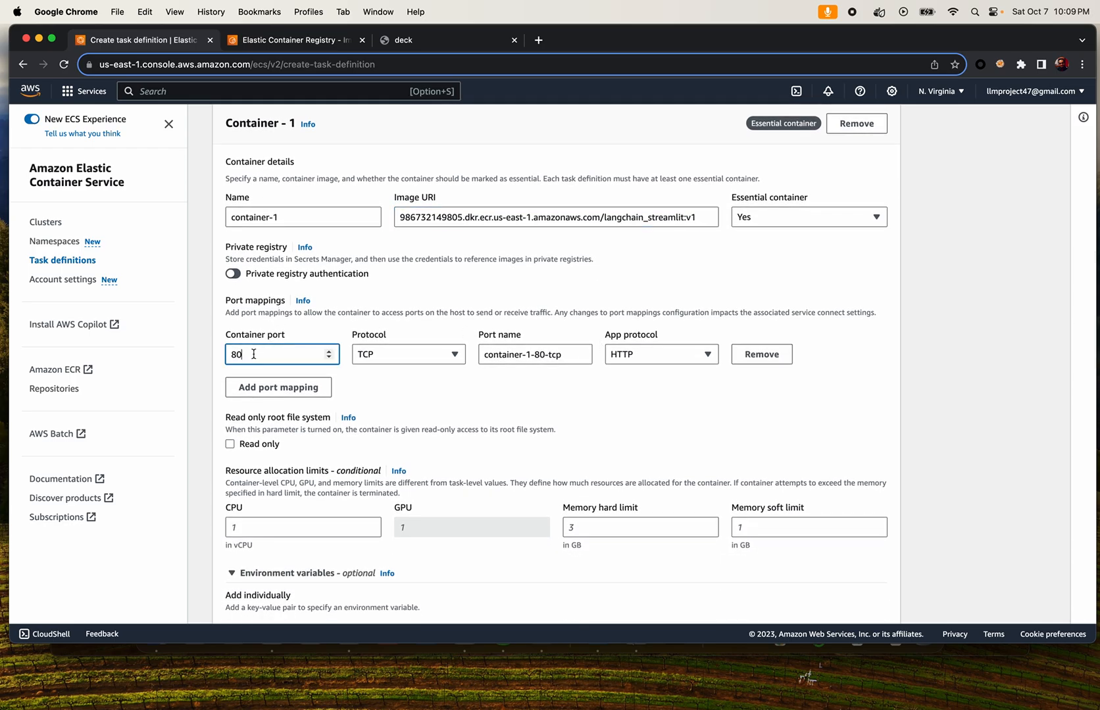
key(BackSpace)
text(501)
scroll(461, 431, down, 3)
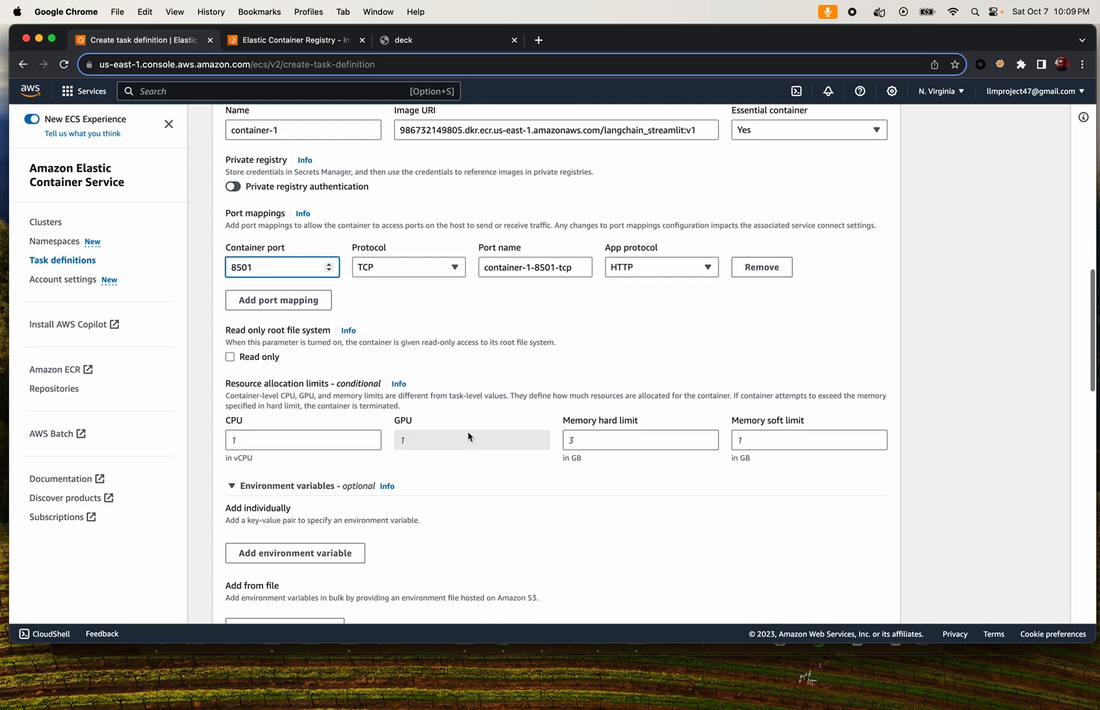
scroll(346, 429, down, 4)
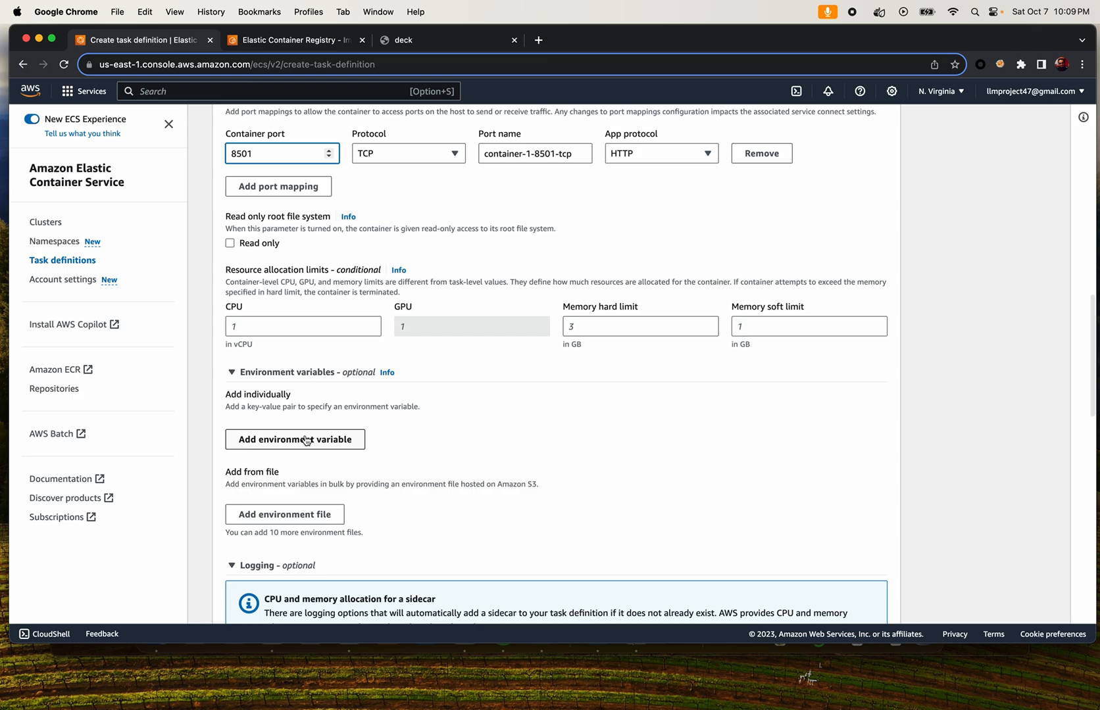
Add an environment variable to container-1 with the key openai_key
click(305, 440)
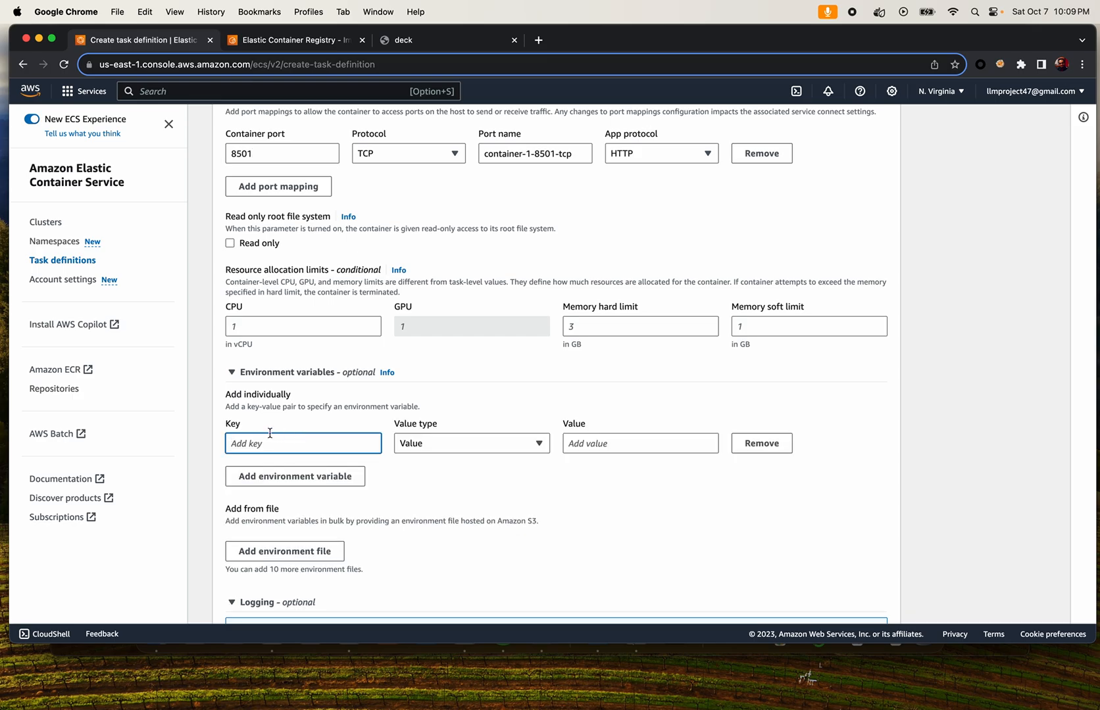
click(288, 446)
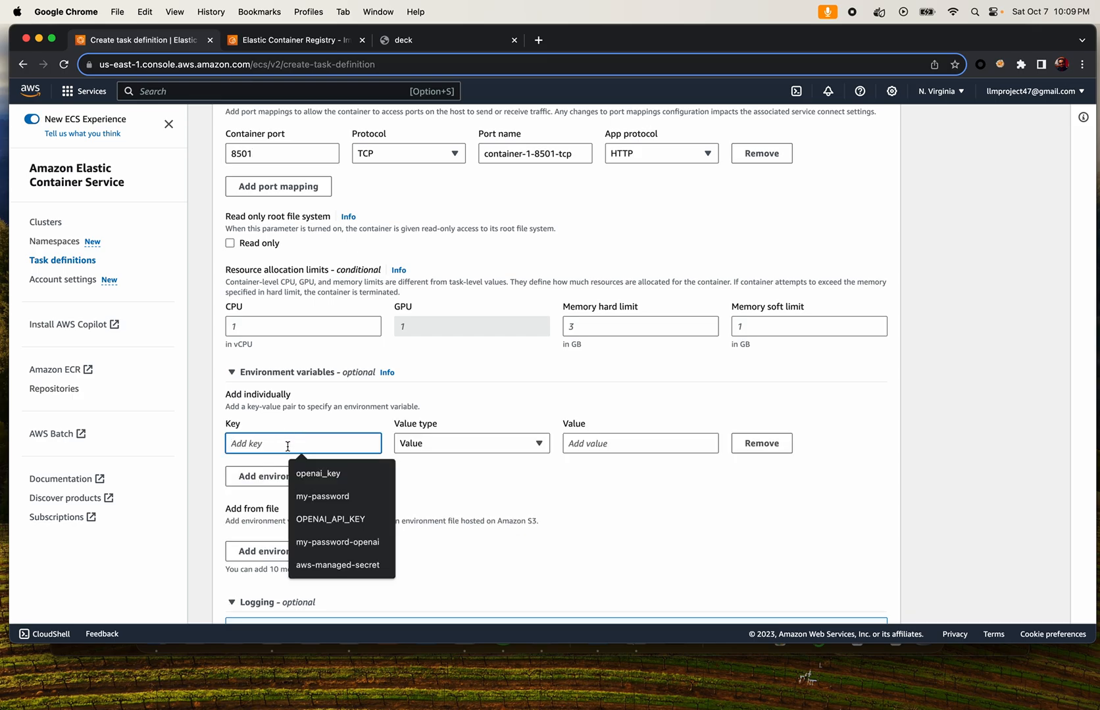
click(309, 471)
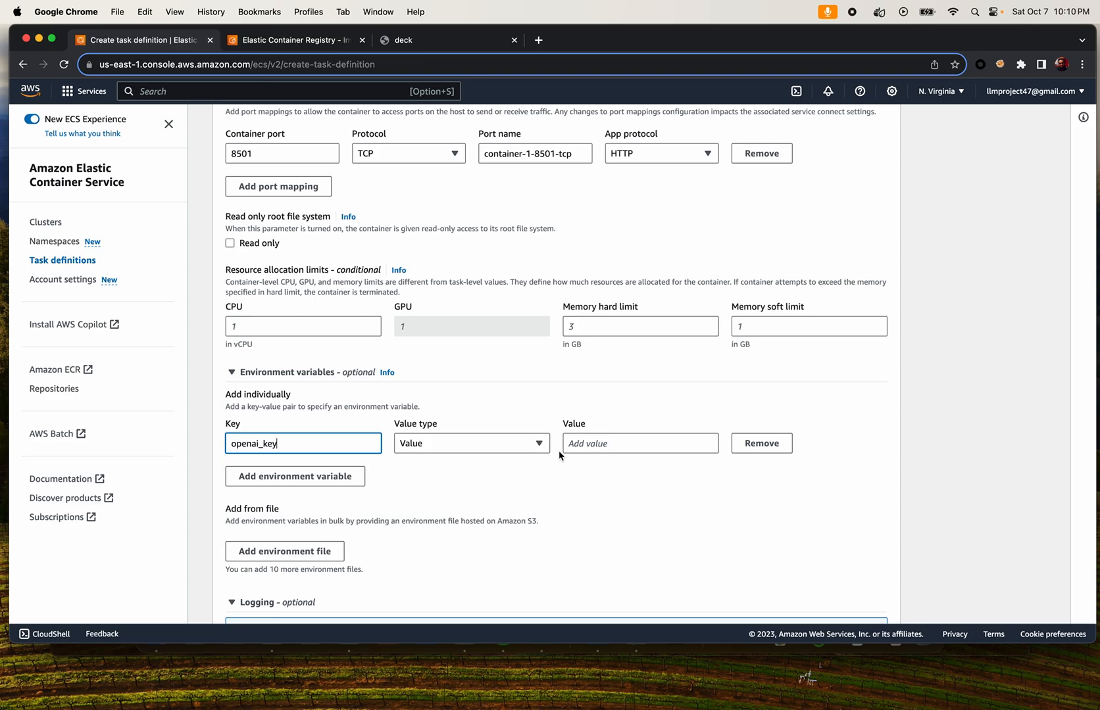
In the Elastic Container Registry browser tab, switch to Secrets Manager and copy the ARN of the openai_key secret
click(267, 45)
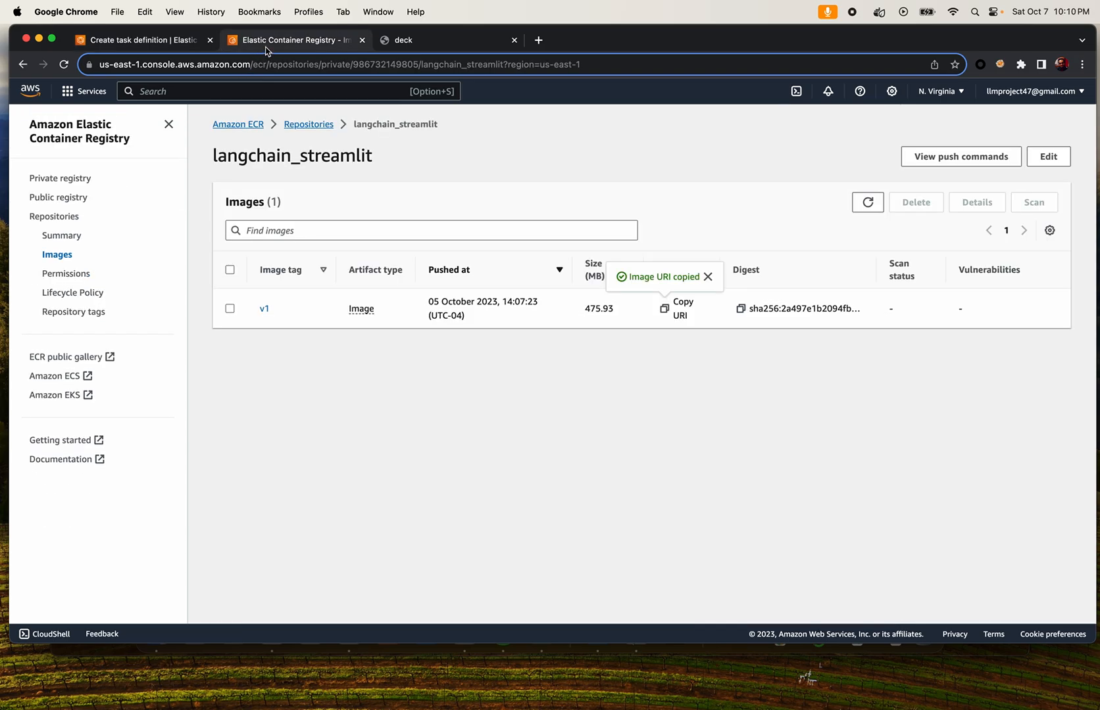
click(46, 95)
click(199, 91)
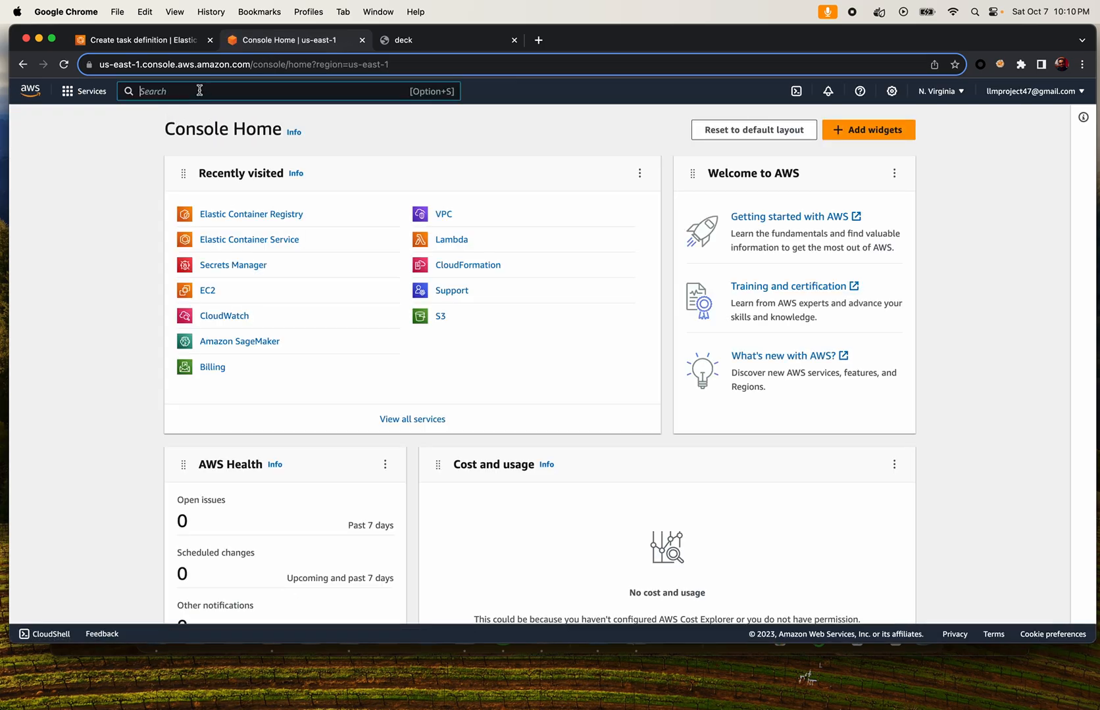
text(secrets)
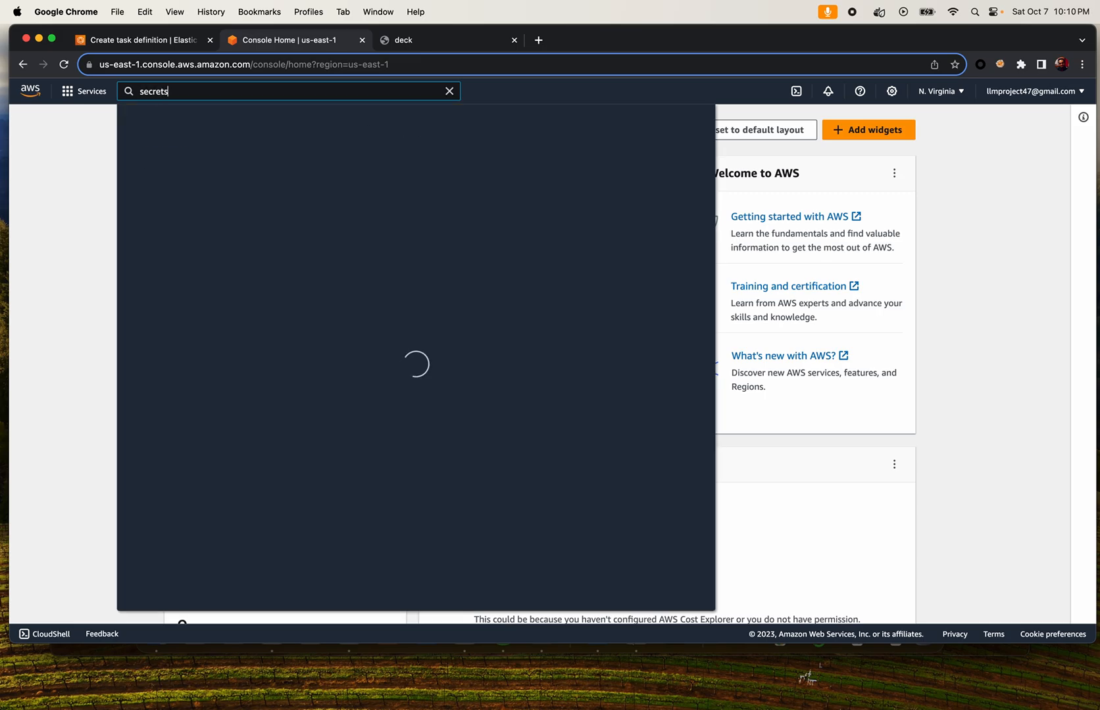
click(353, 217)
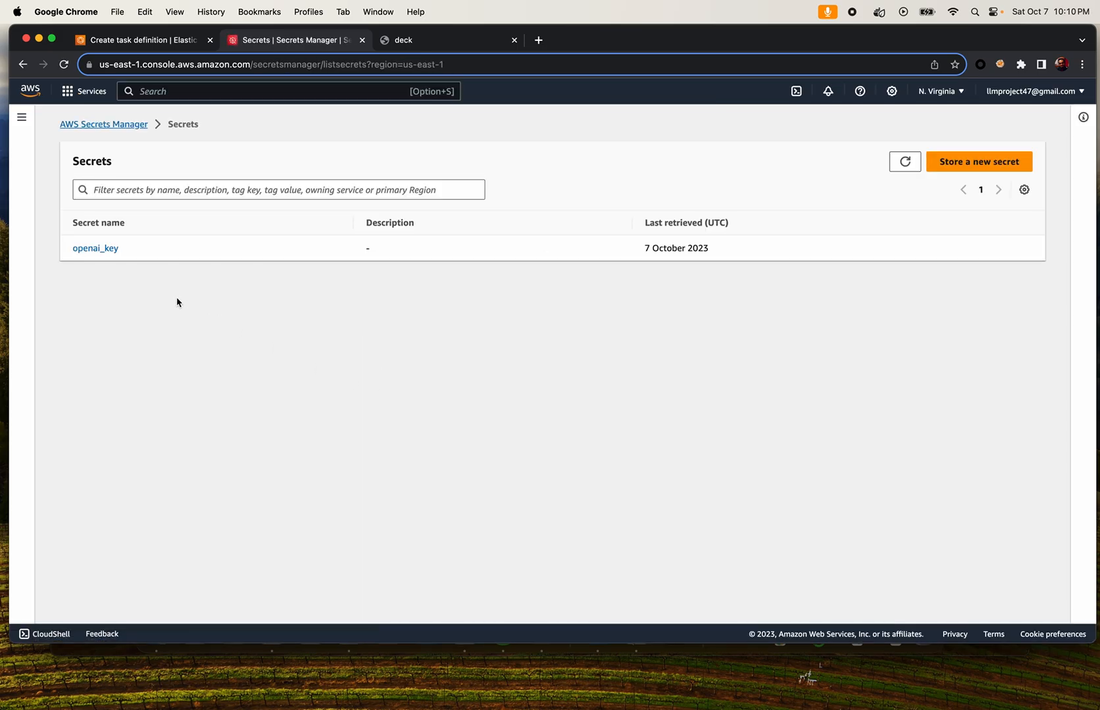
click(99, 250)
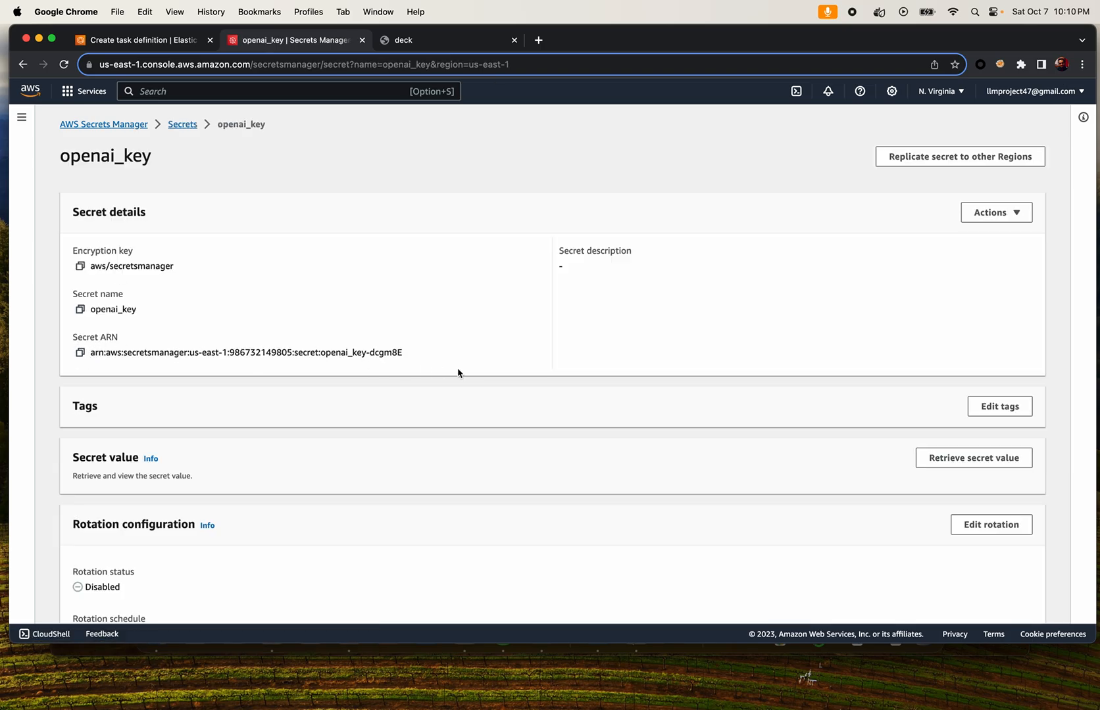
click(80, 353)
Back in the task definition, set openai_key's value to the copied secret ARN and its value type to ValueFrom
click(158, 41)
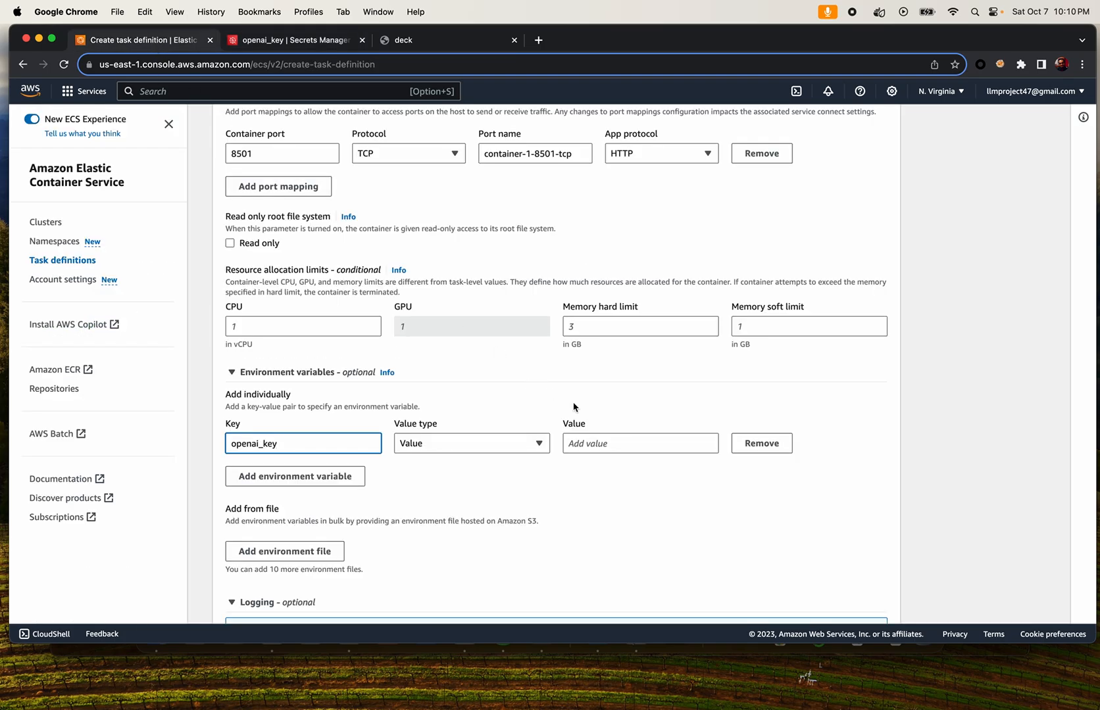
click(610, 442)
key(super+v)
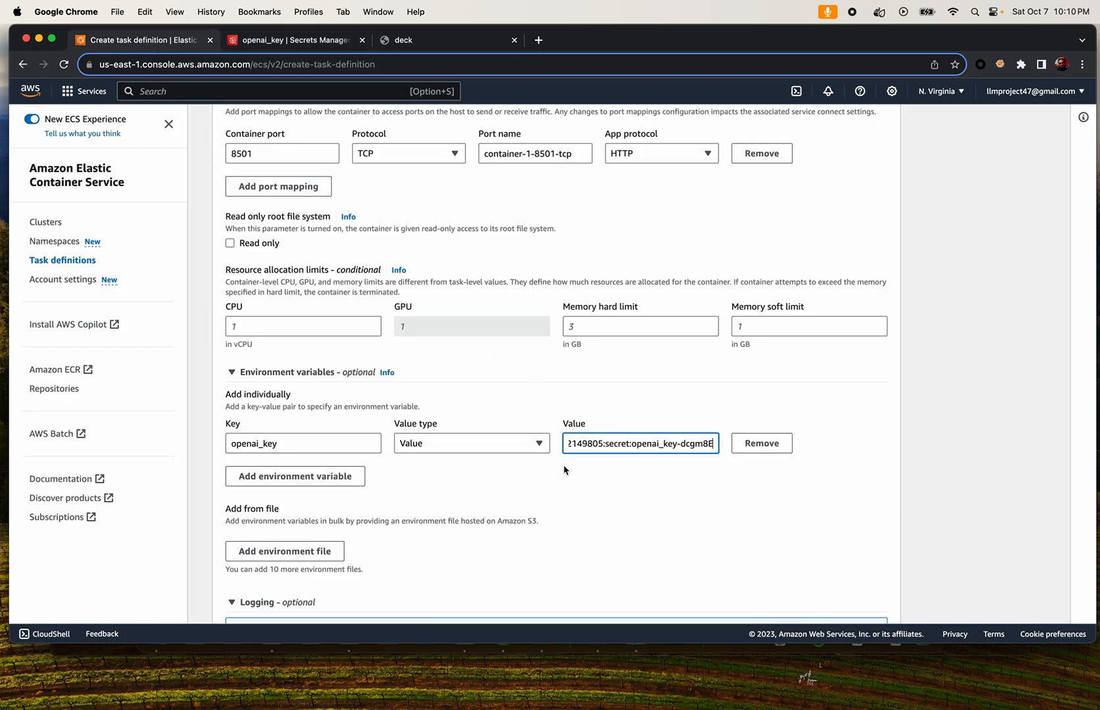
click(519, 444)
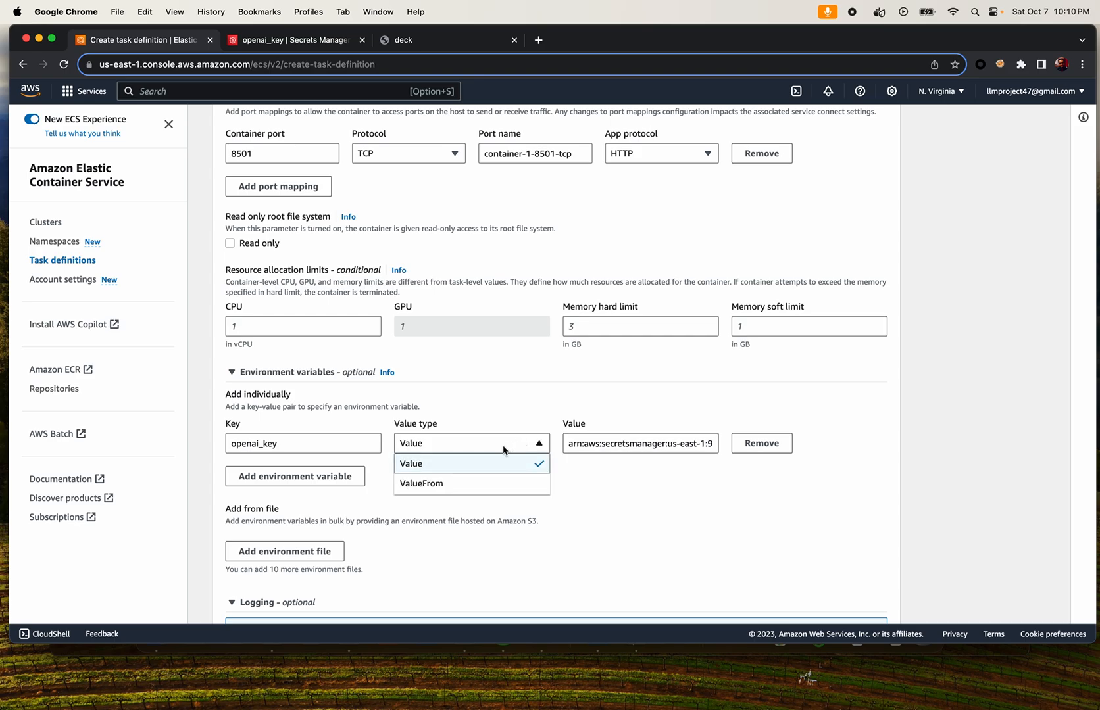
click(448, 484)
Add a log configuration option with the key openai_key_test, value type ValueFrom and the copied secret ARN as its value
scroll(446, 483, down, 2)
scroll(447, 485, down, 10)
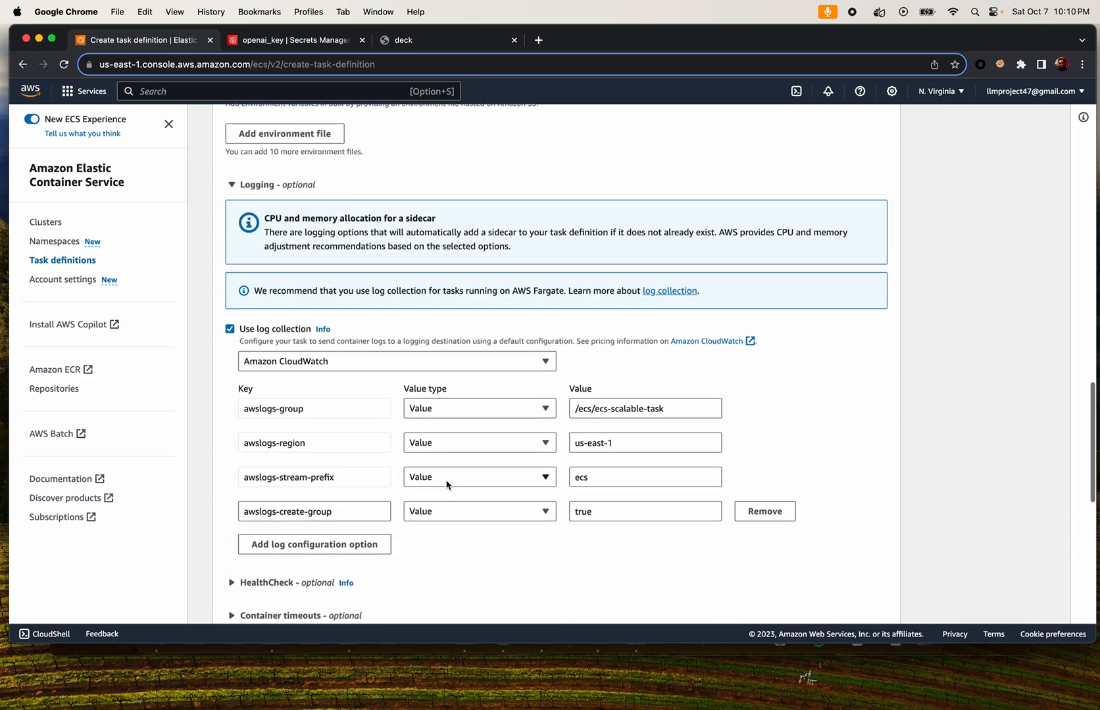
scroll(358, 471, down, 2)
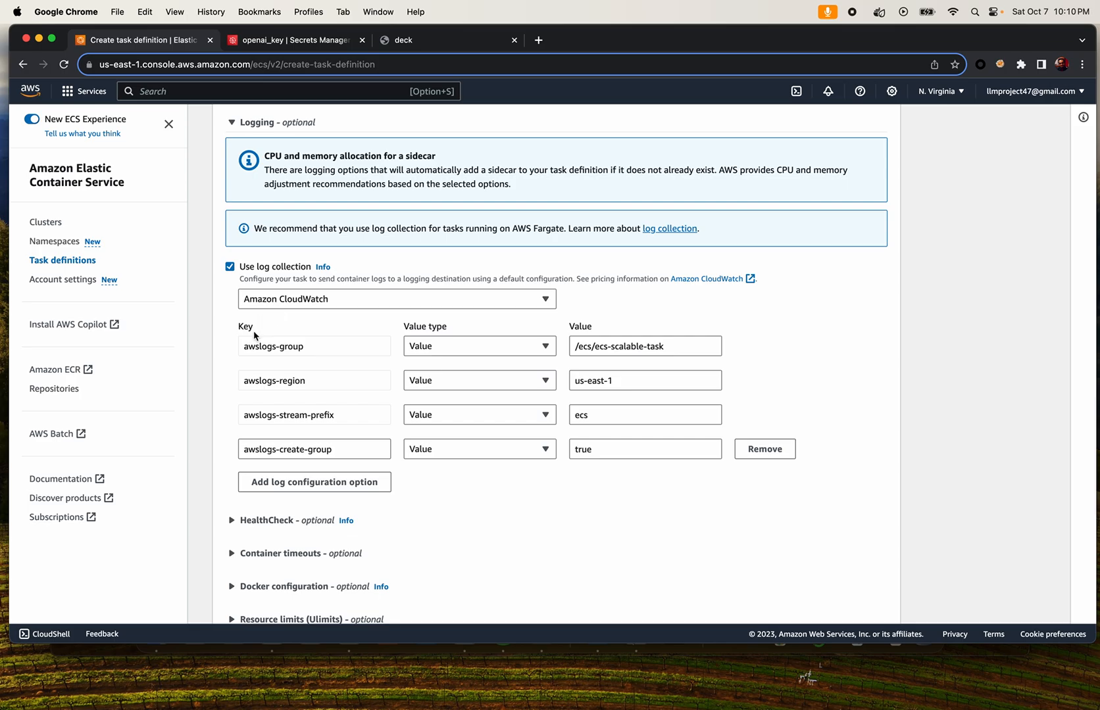
scroll(255, 355, down, 1)
click(300, 465)
click(292, 464)
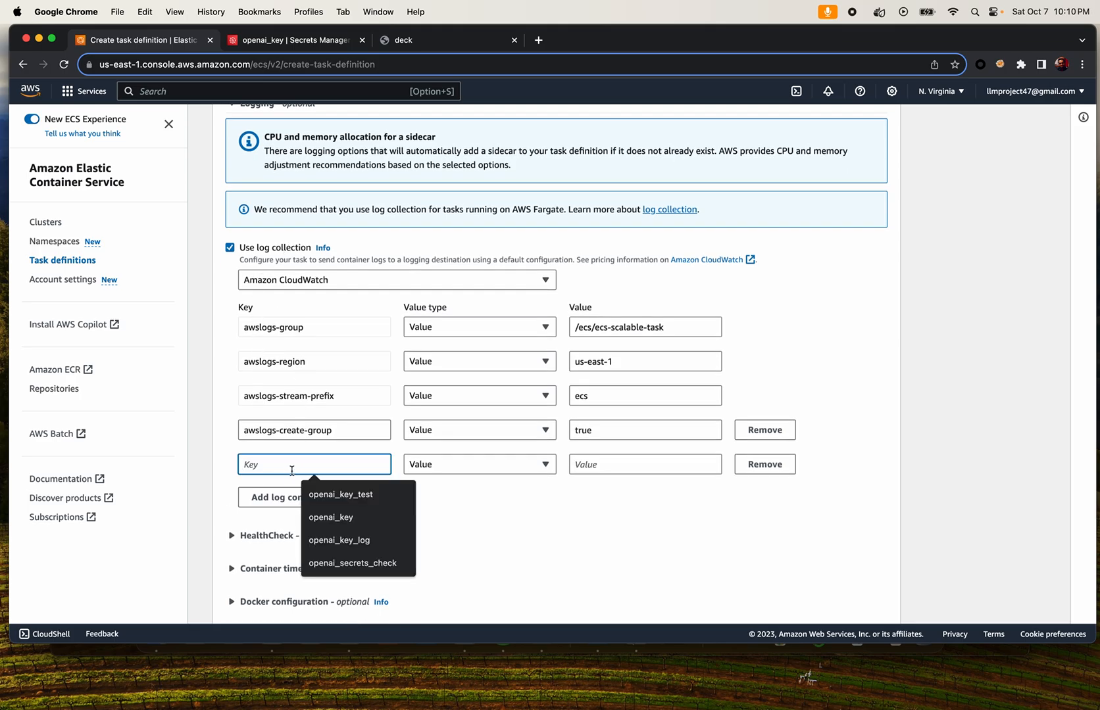
click(348, 494)
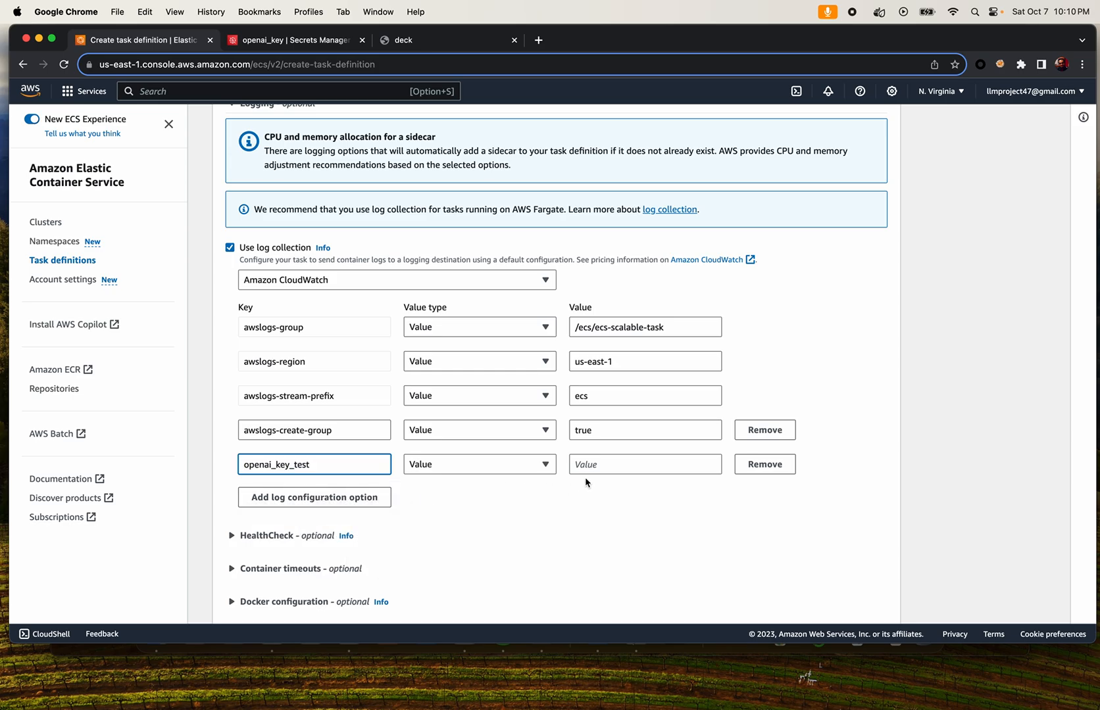
click(603, 465)
key(super+v)
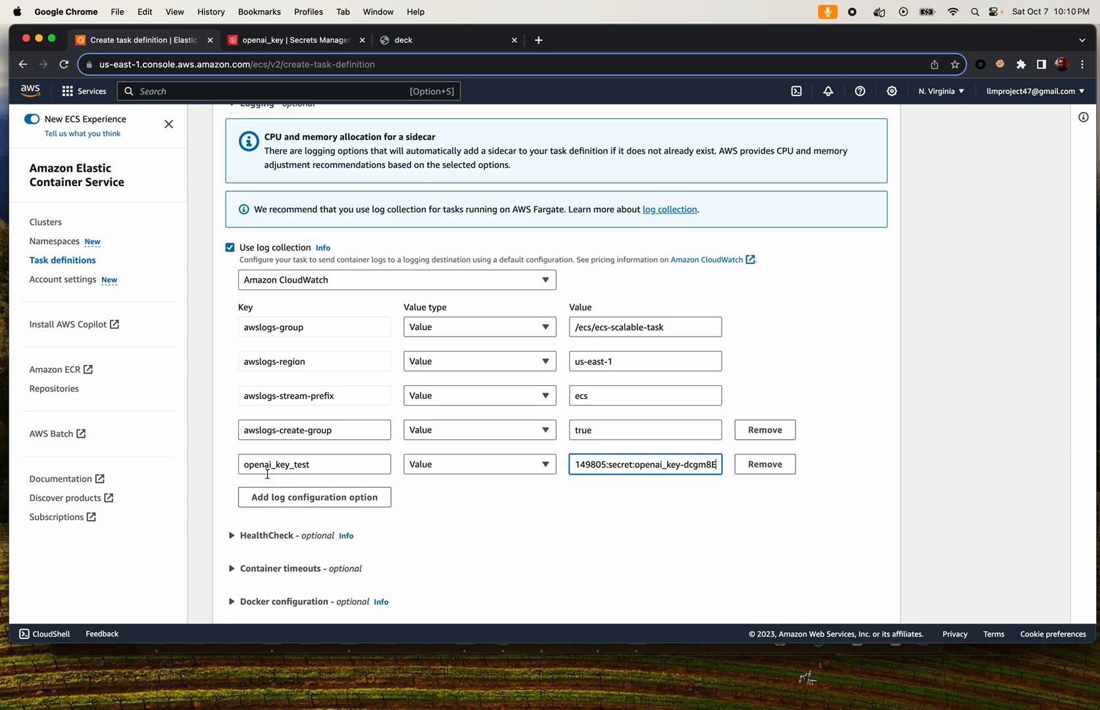
click(453, 472)
click(444, 507)
Look over the optional HealthCheck and Docker configuration settings, leave them blank and create the task definition
scroll(444, 510, down, 1)
scroll(443, 509, down, 5)
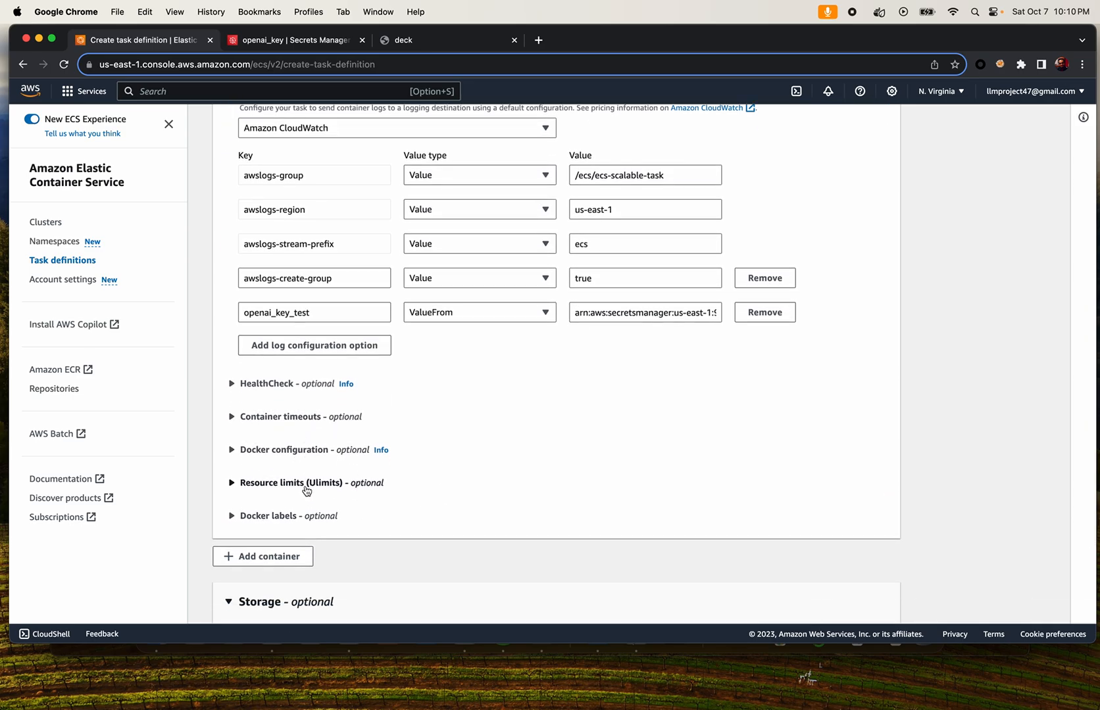
click(282, 386)
scroll(286, 441, down, 15)
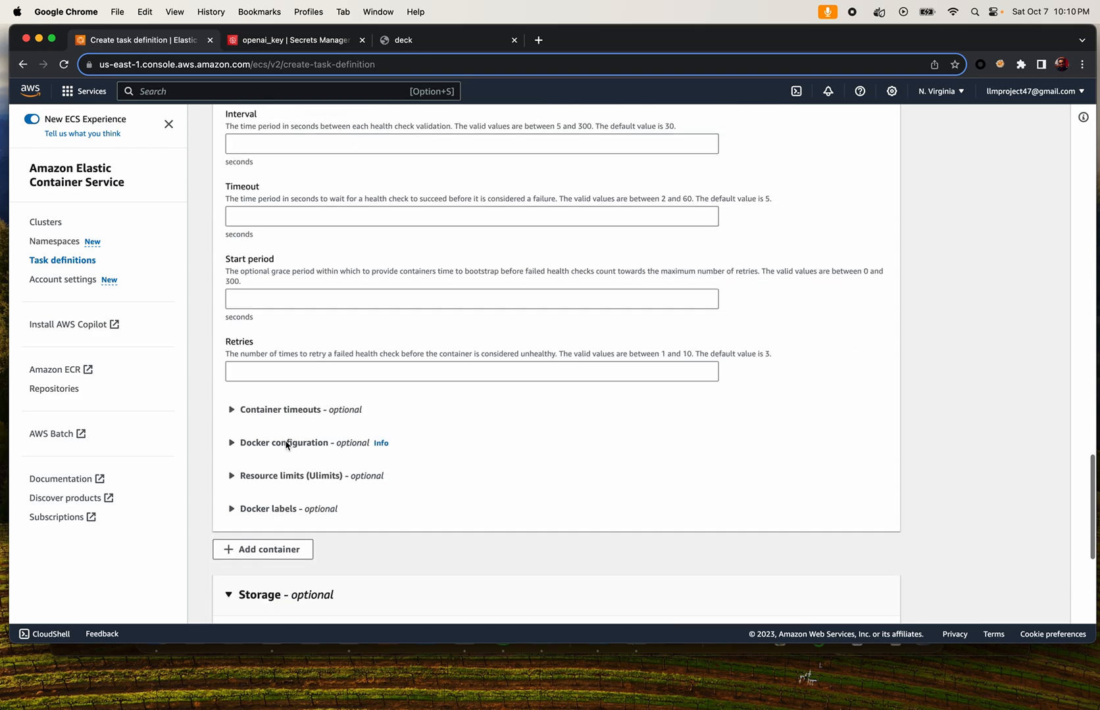
click(302, 291)
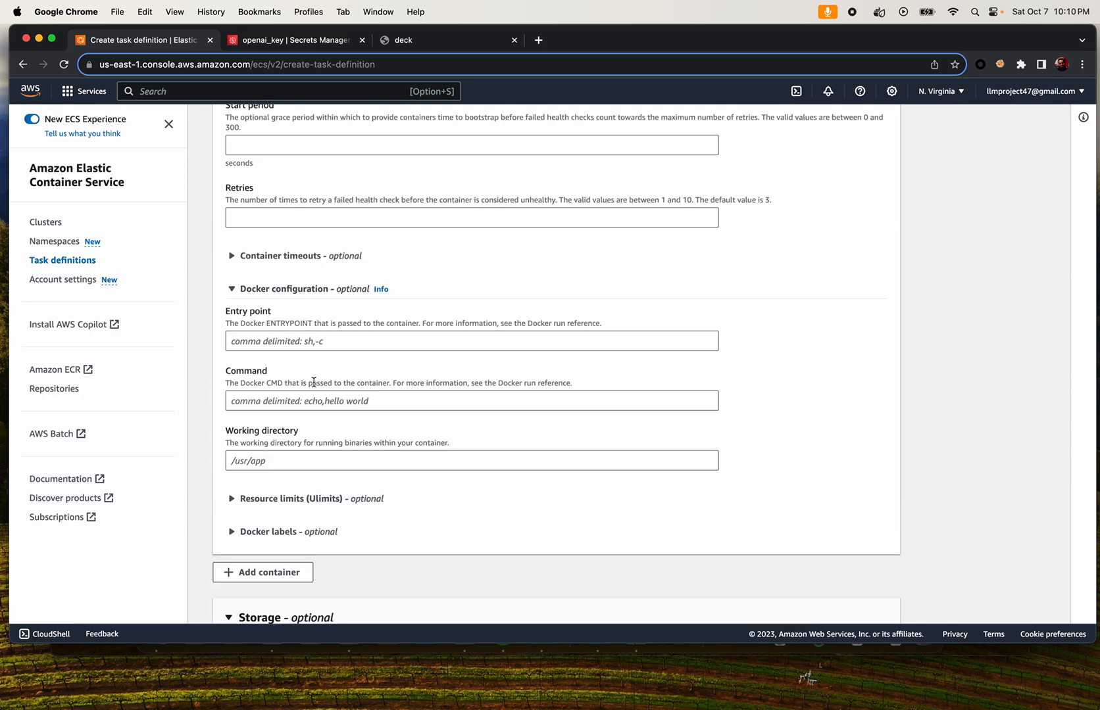
scroll(313, 382, down, 5)
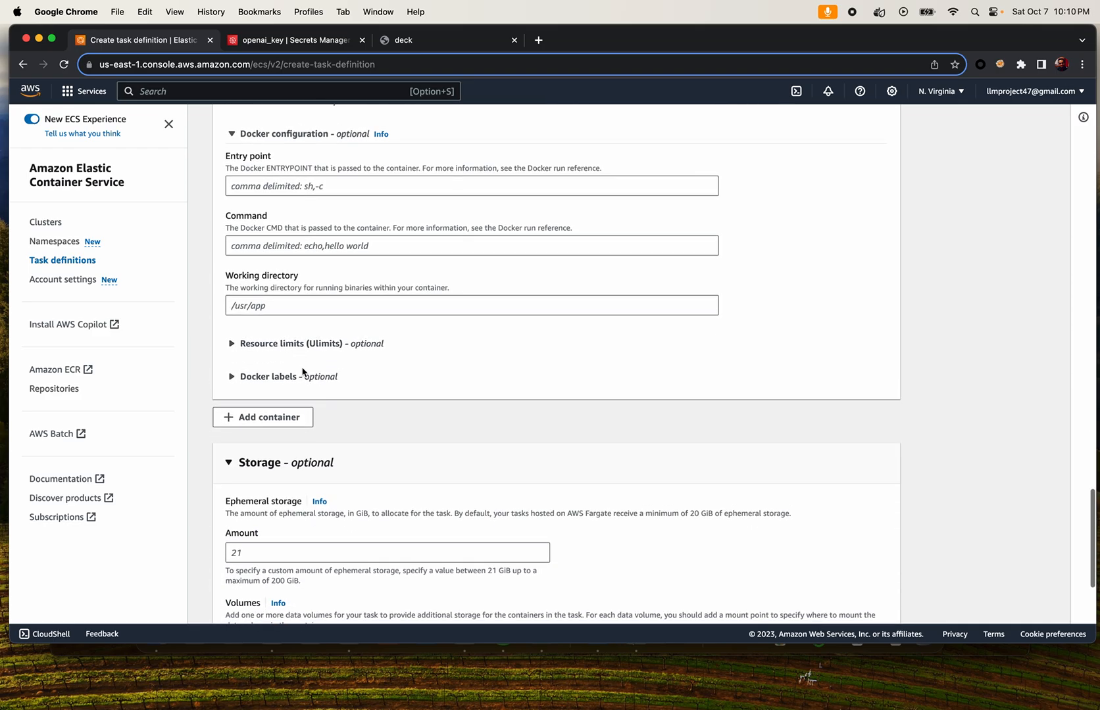
scroll(336, 448, down, 5)
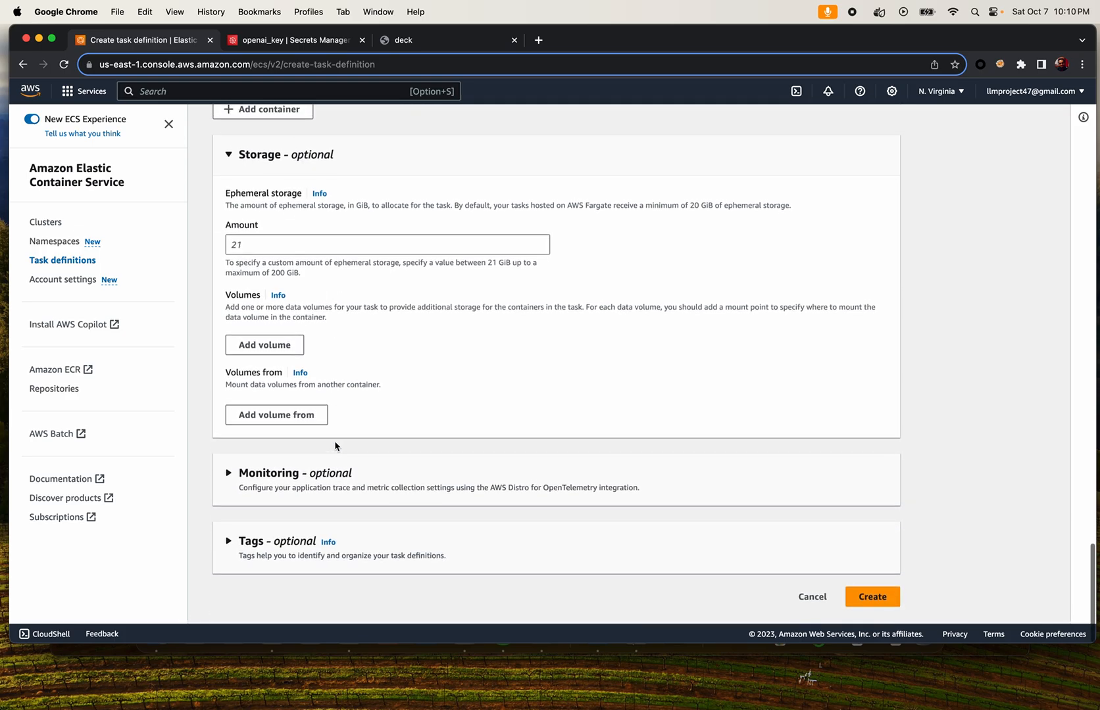
click(872, 603)
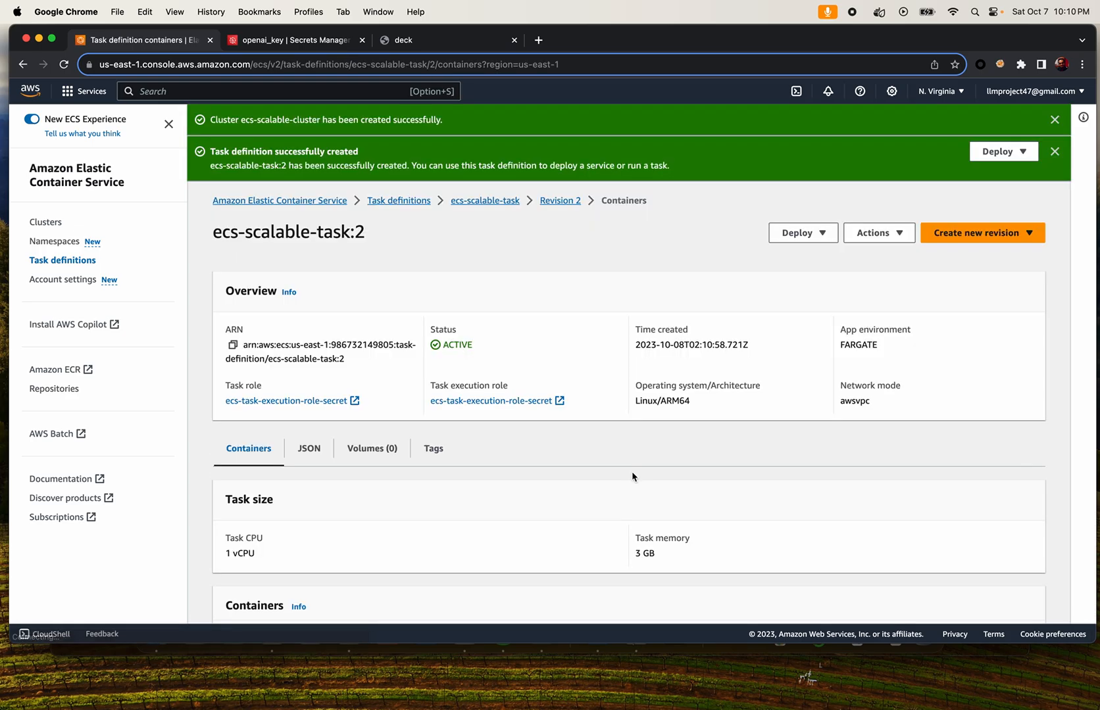
Check the task definitions list and the task status of ecs-scalable-cluster in the clusters list
click(64, 261)
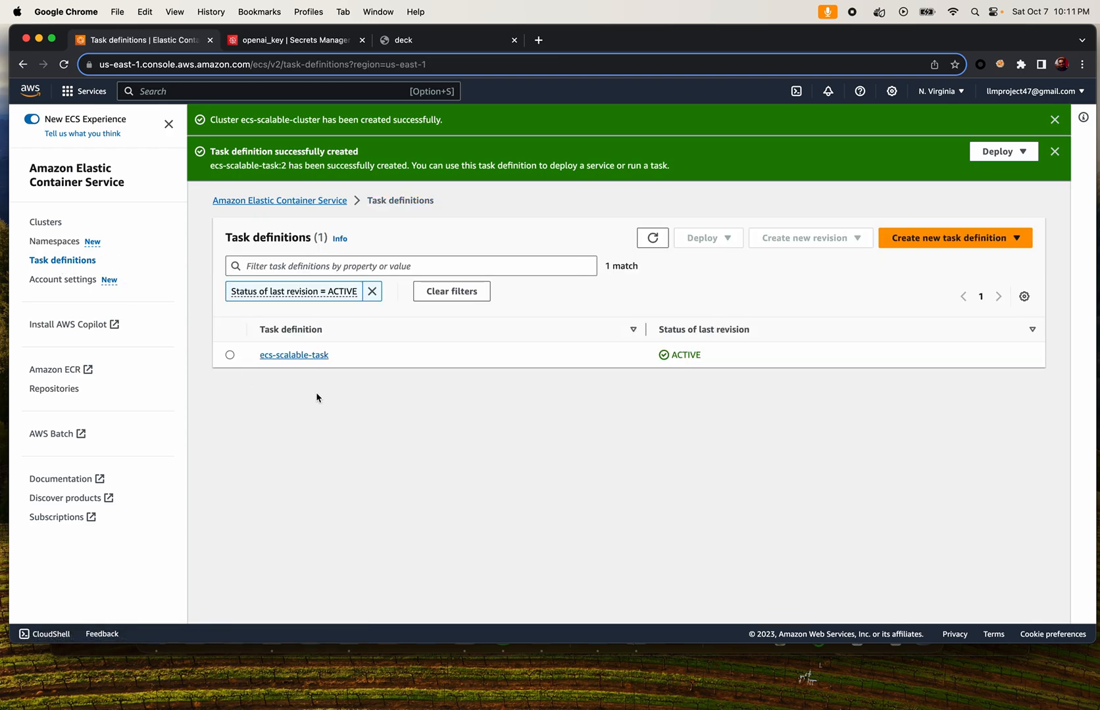
click(44, 223)
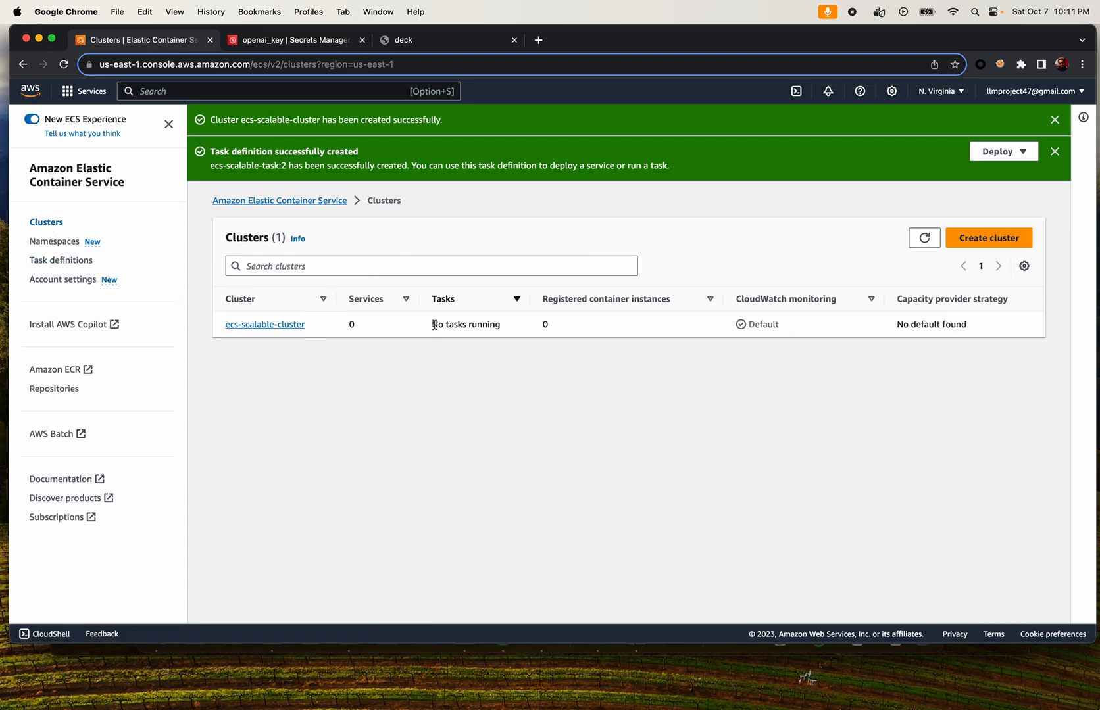
drag(431, 326, 465, 325)
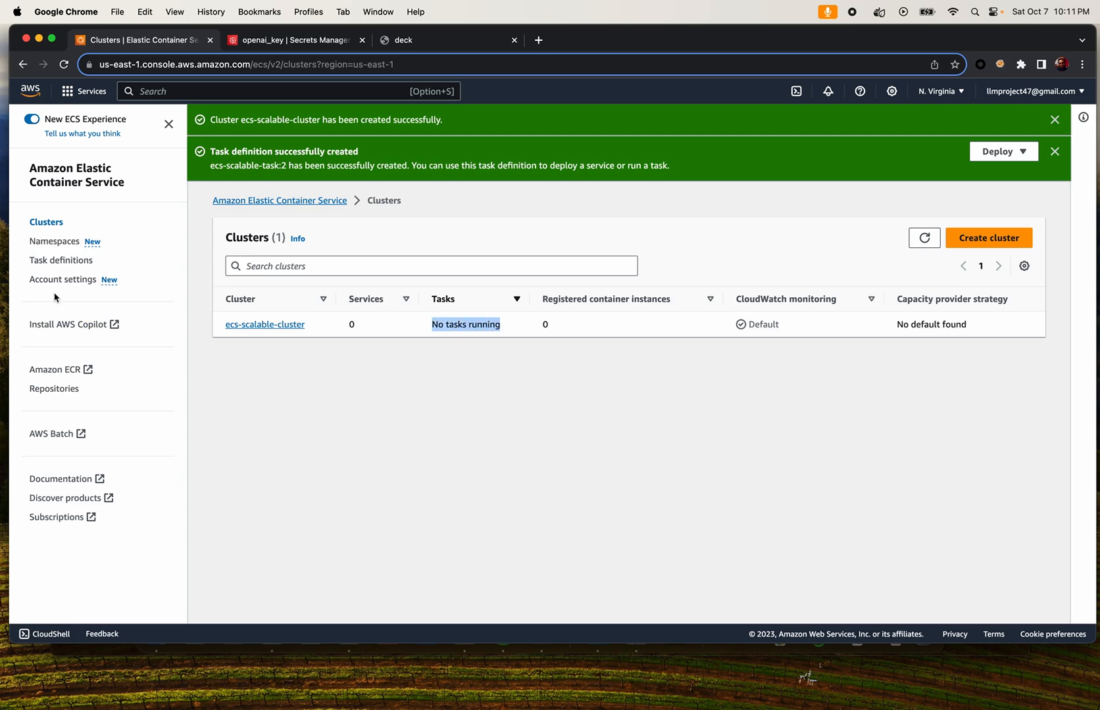
Start creating a service from the ecs-scalable-task definition and choose ecs-scalable-cluster as its existing cluster
click(59, 262)
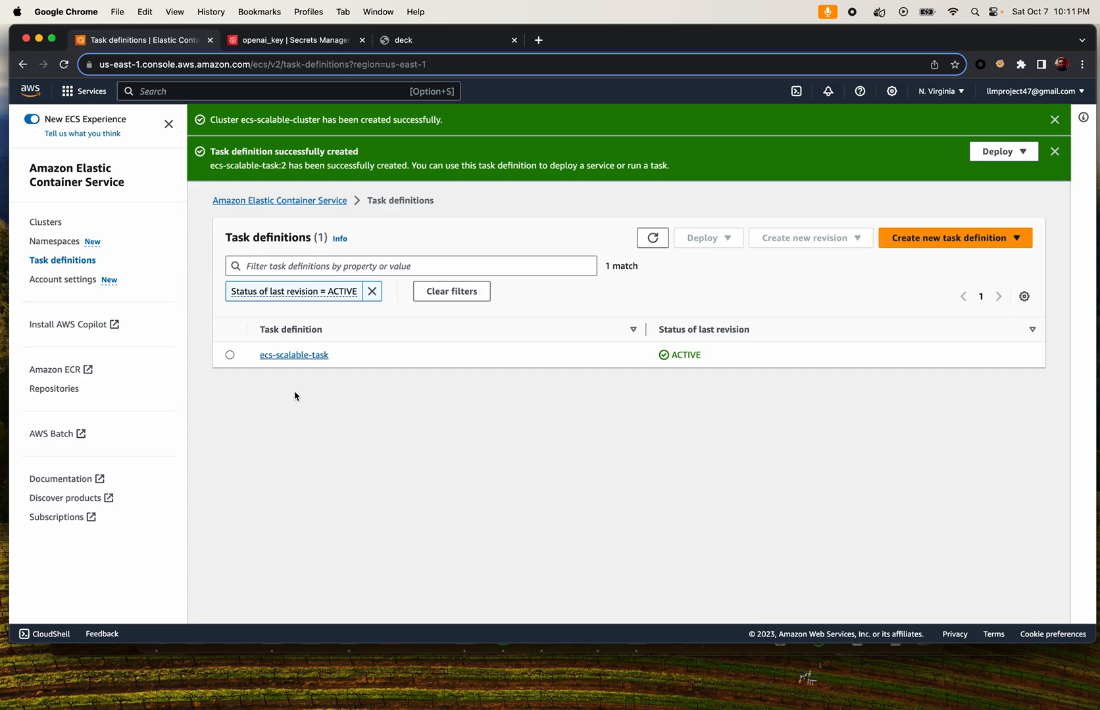
click(231, 356)
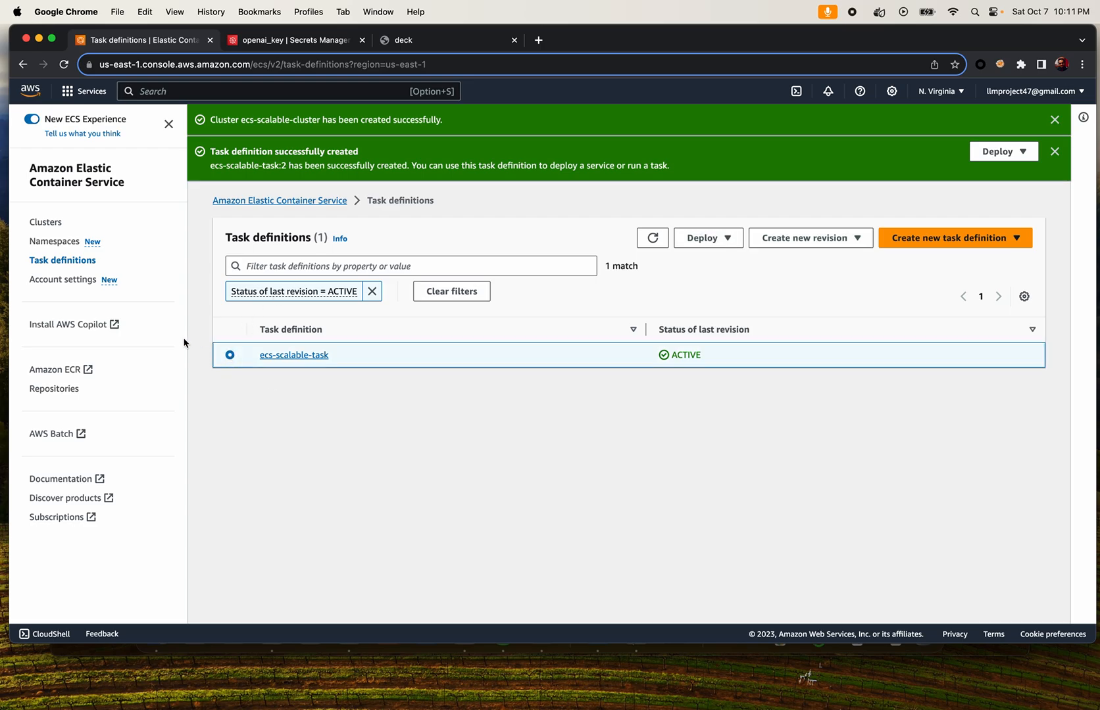
click(709, 238)
click(706, 260)
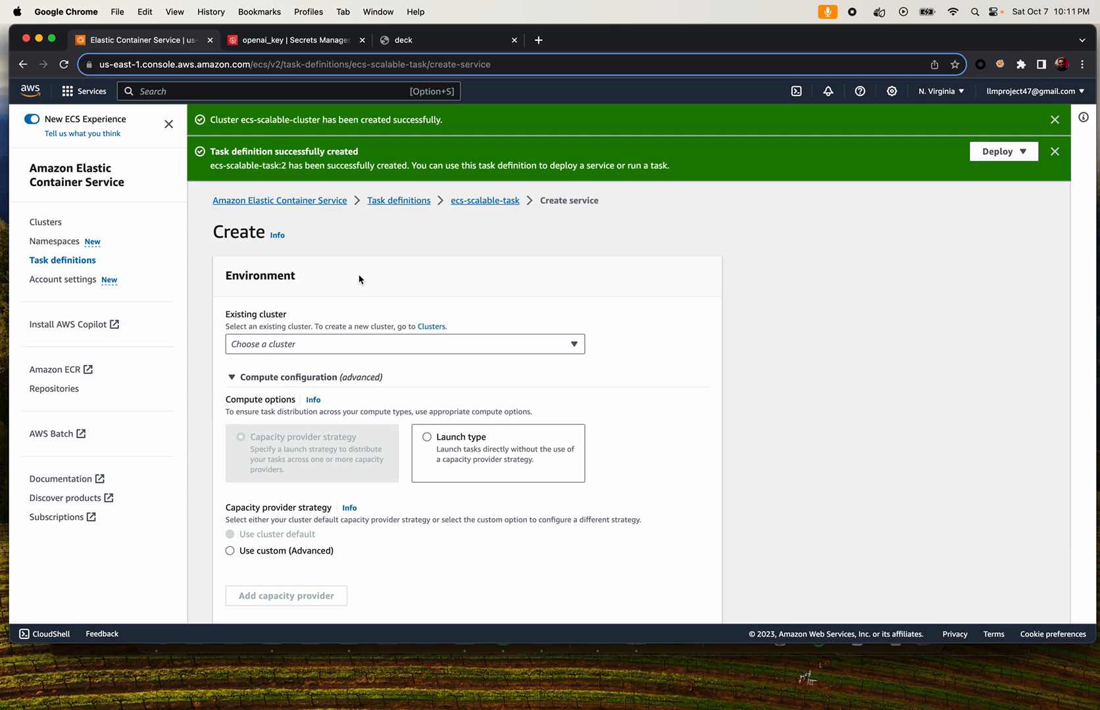
click(346, 327)
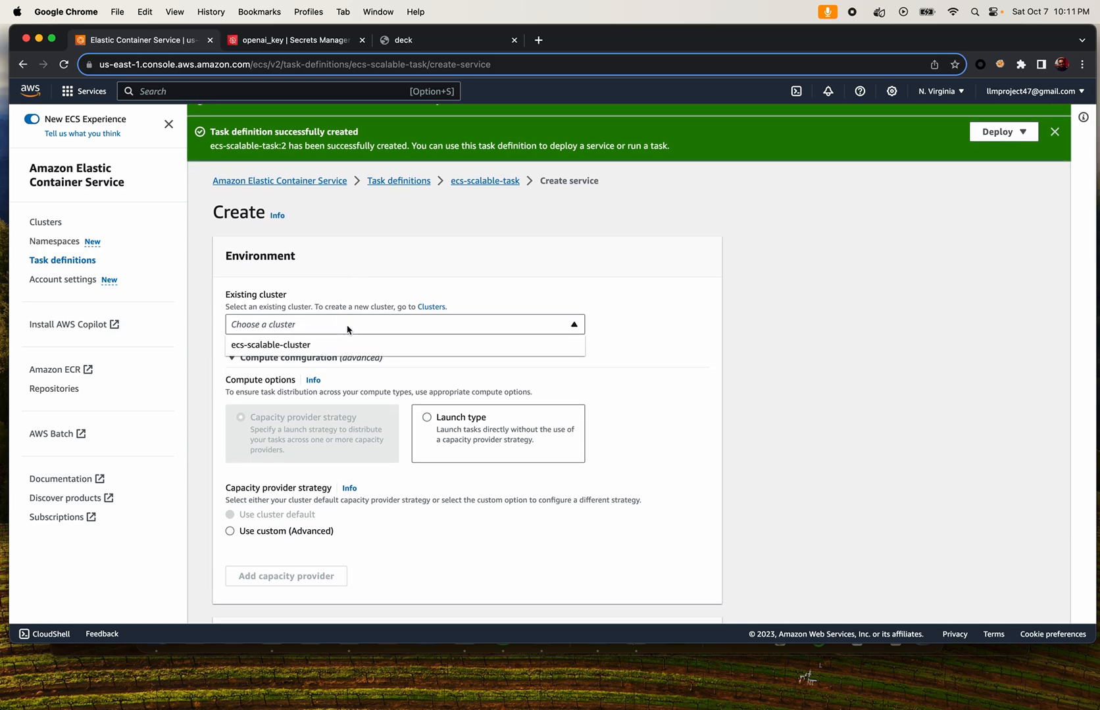
click(313, 344)
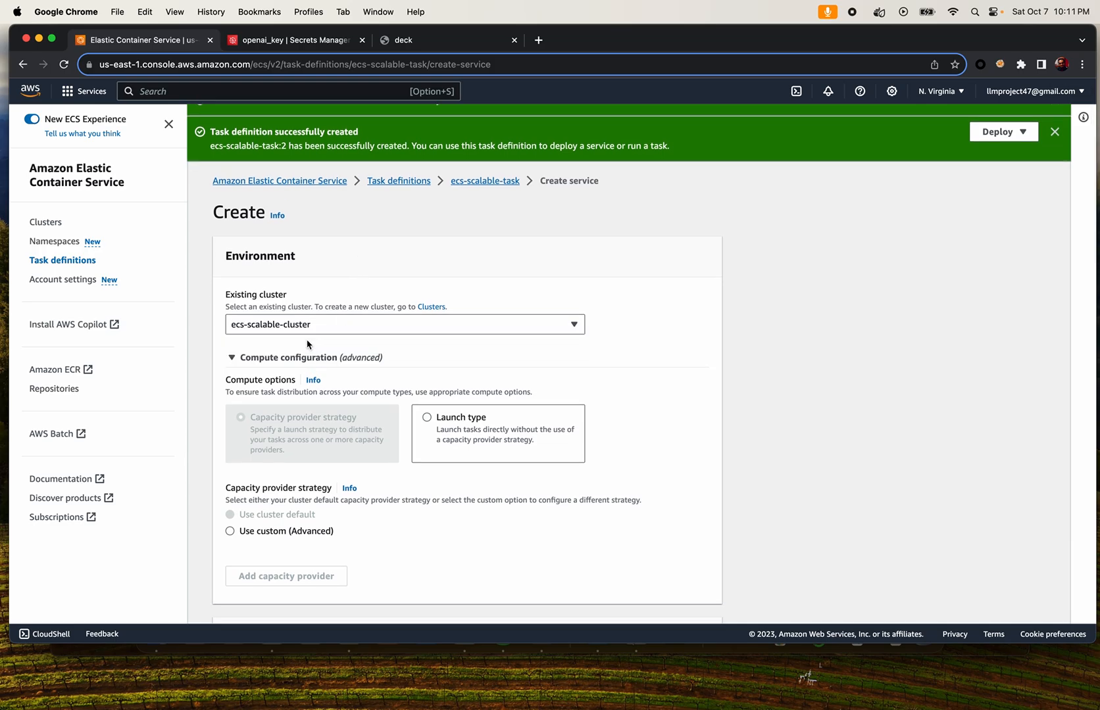
Set the service's compute option to Launch type and look over the remaining deployment settings
scroll(406, 452, down, 3)
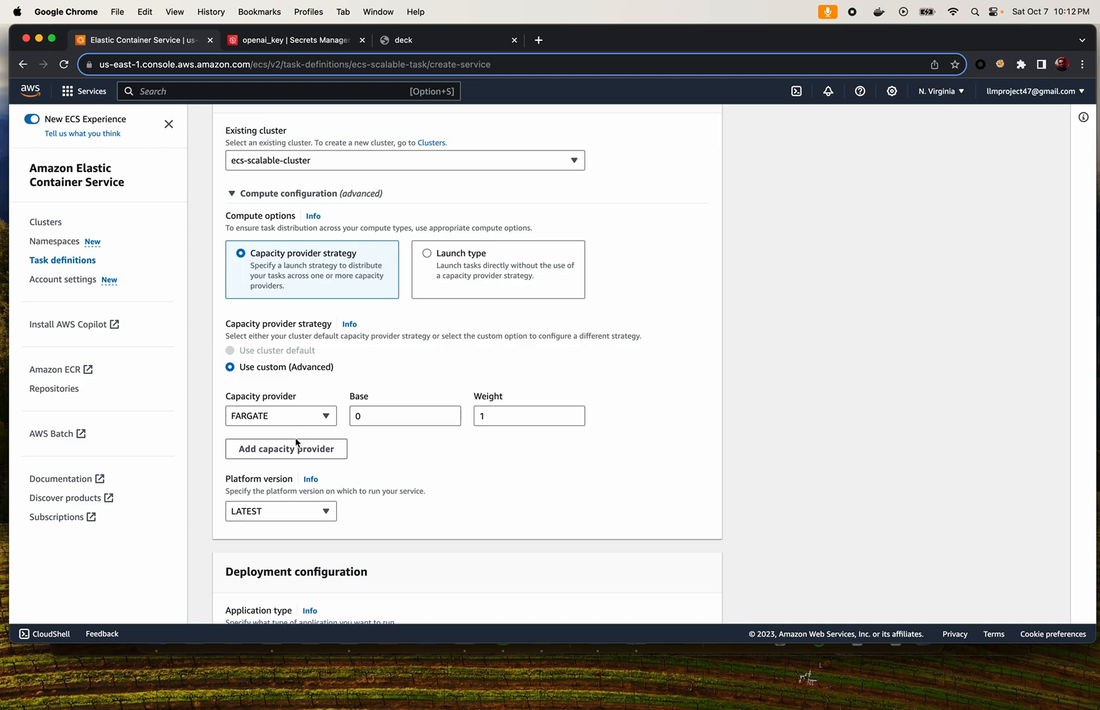
click(429, 254)
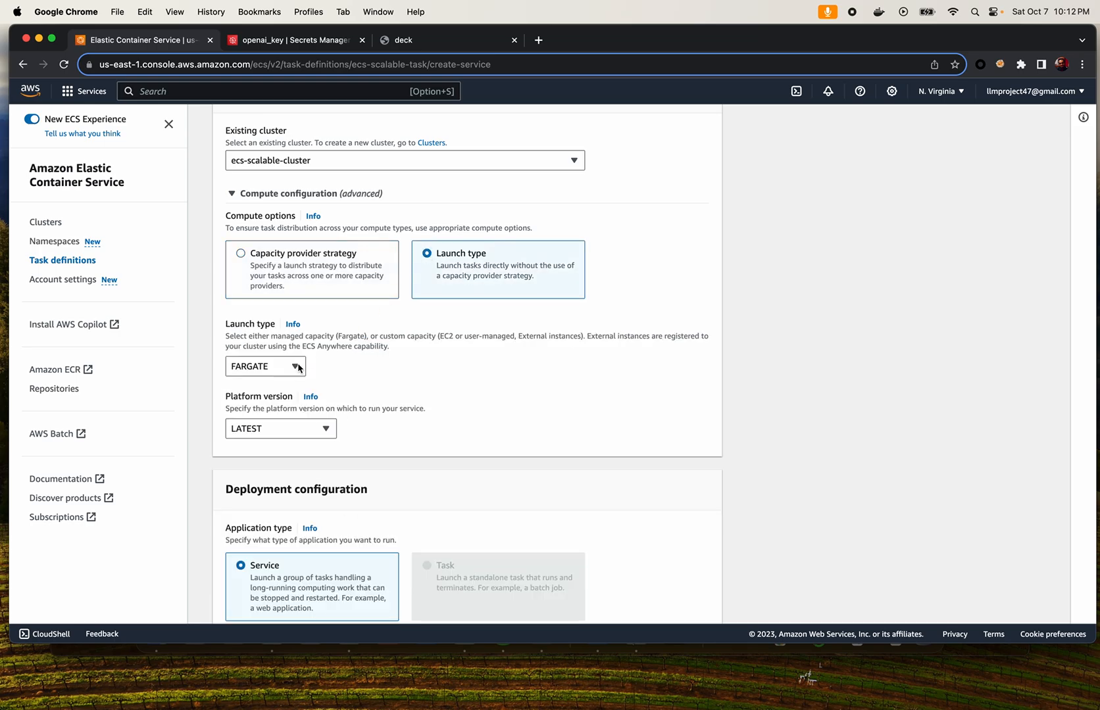
scroll(245, 377, down, 2)
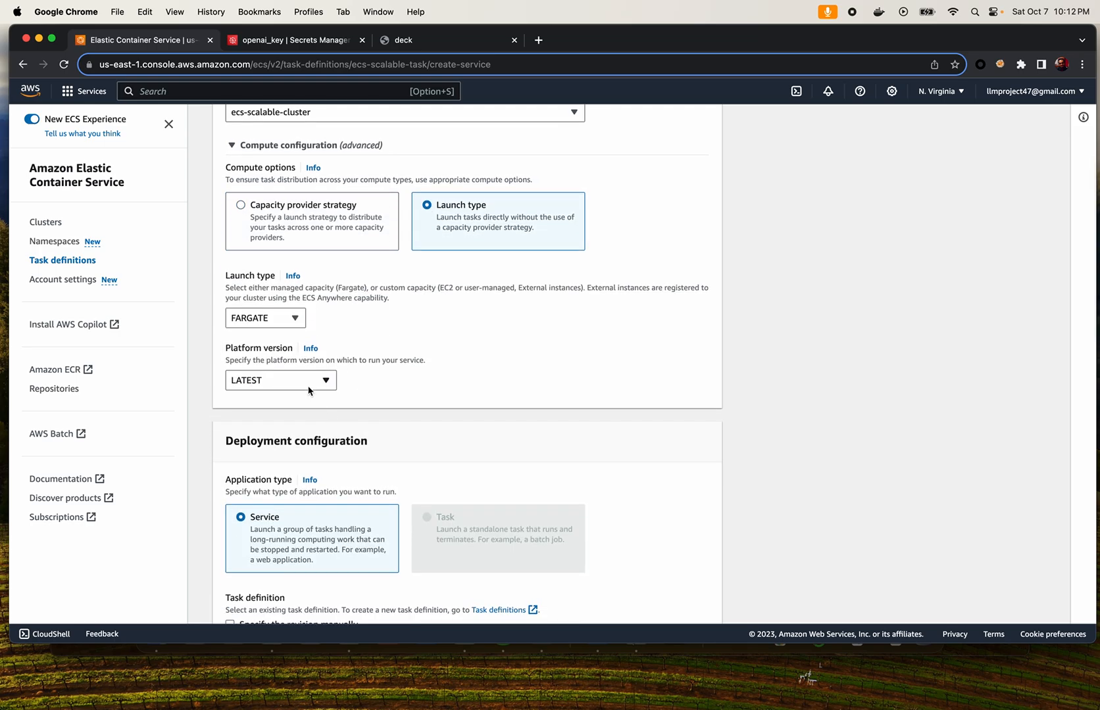
scroll(319, 417, down, 6)
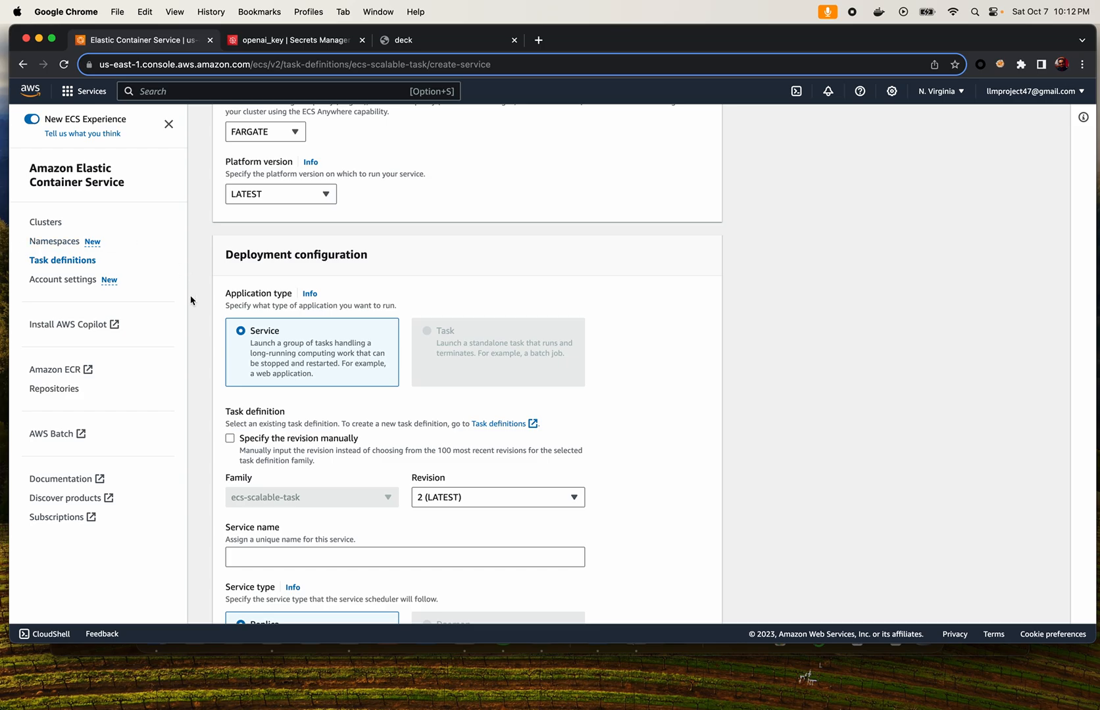
scroll(290, 387, down, 15)
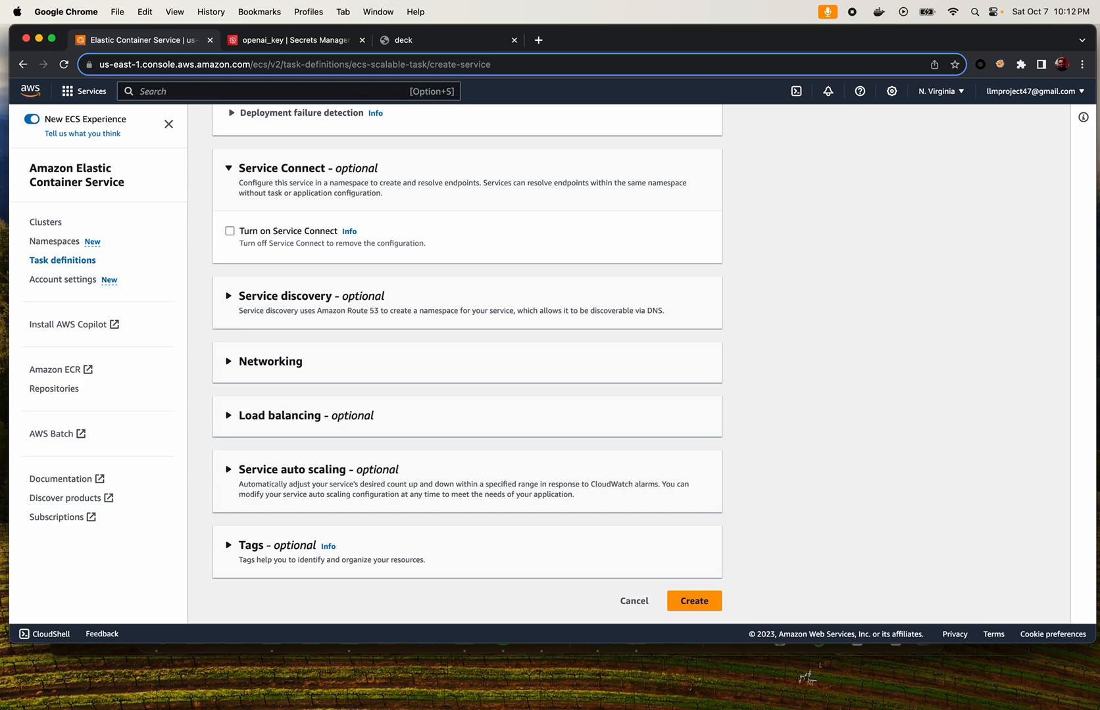
Name the service demo-service in the deployment configuration
scroll(347, 438, up, 10)
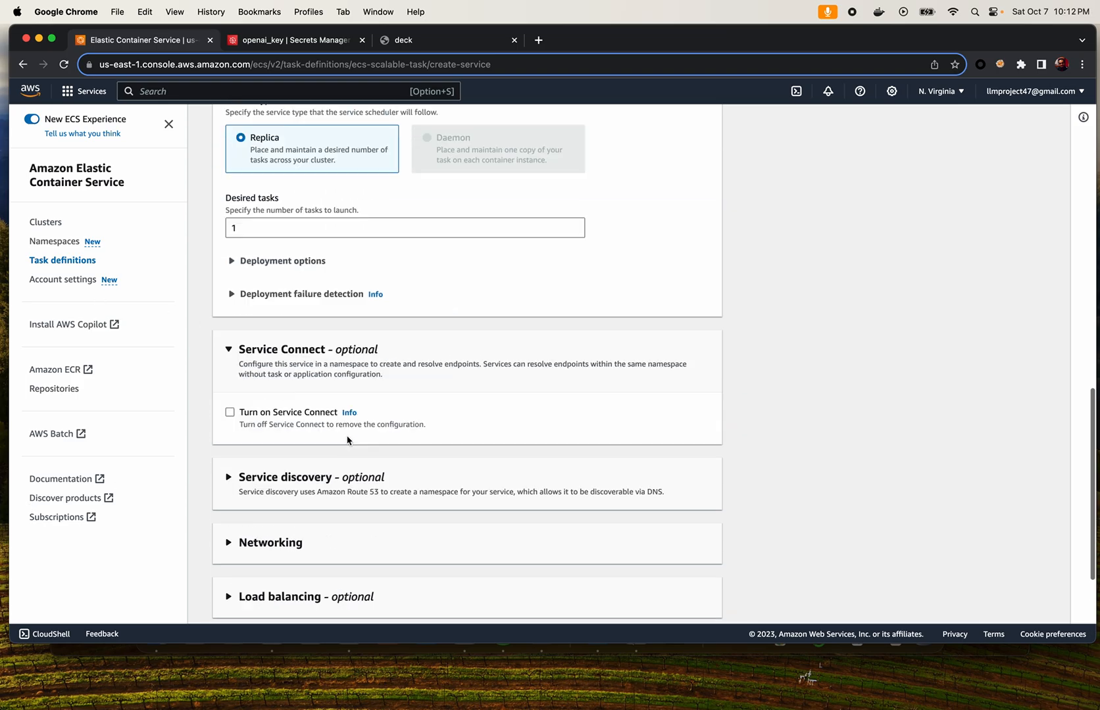
scroll(347, 440, up, 4)
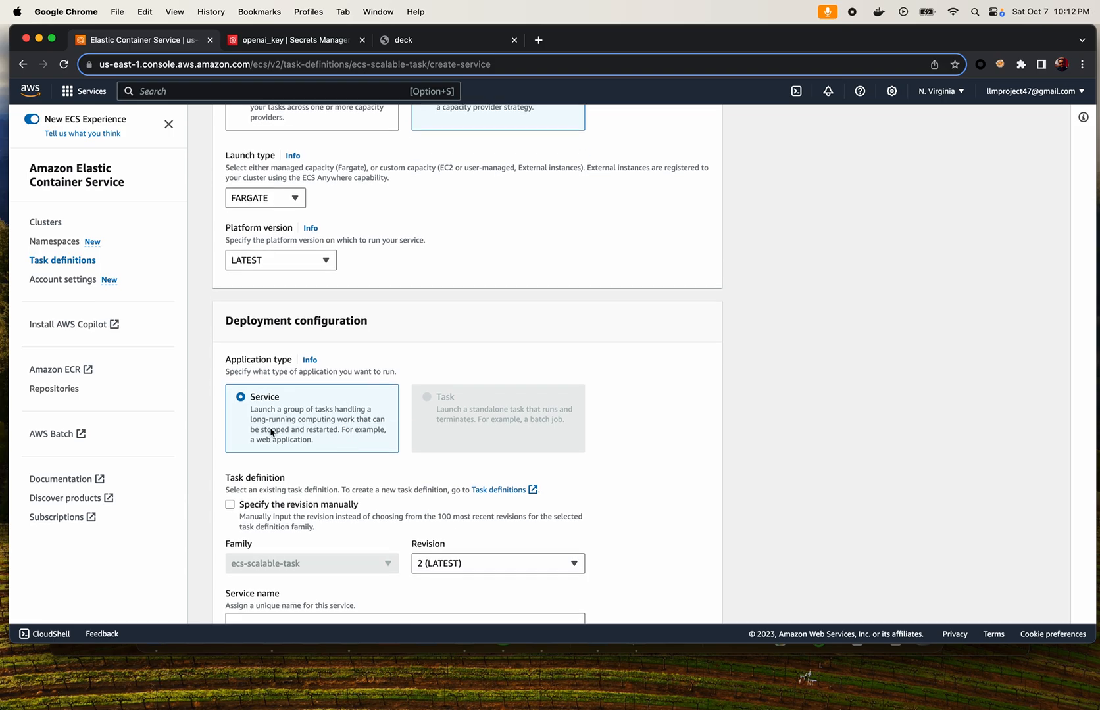
scroll(276, 430, down, 1)
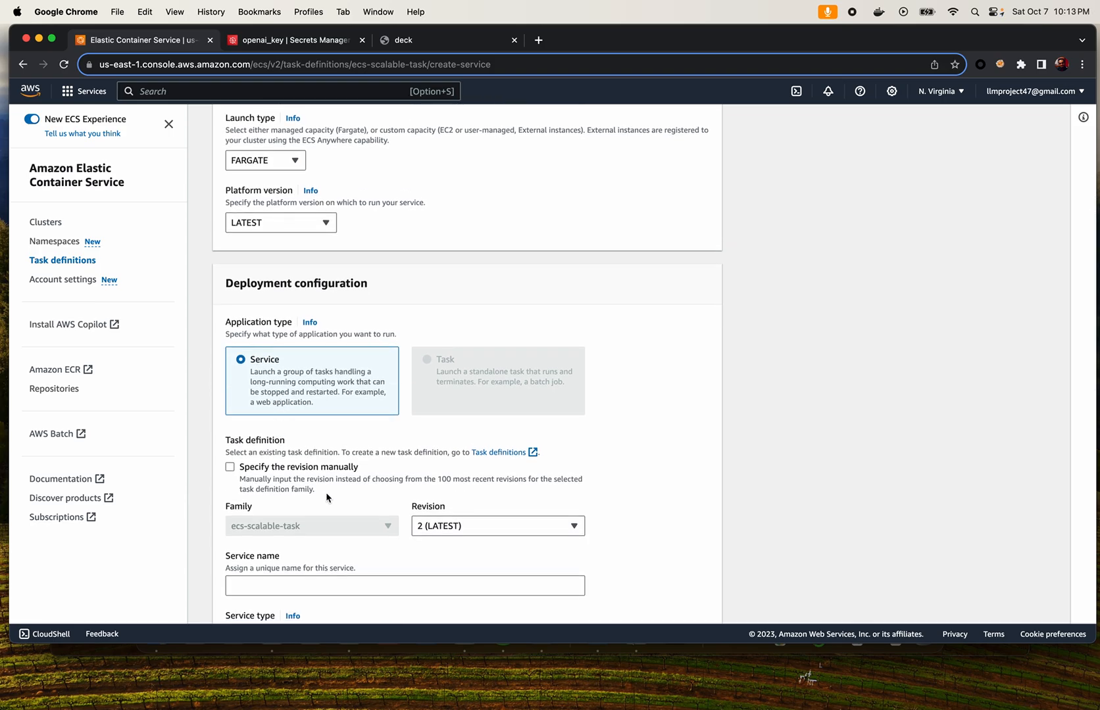
scroll(326, 492, down, 3)
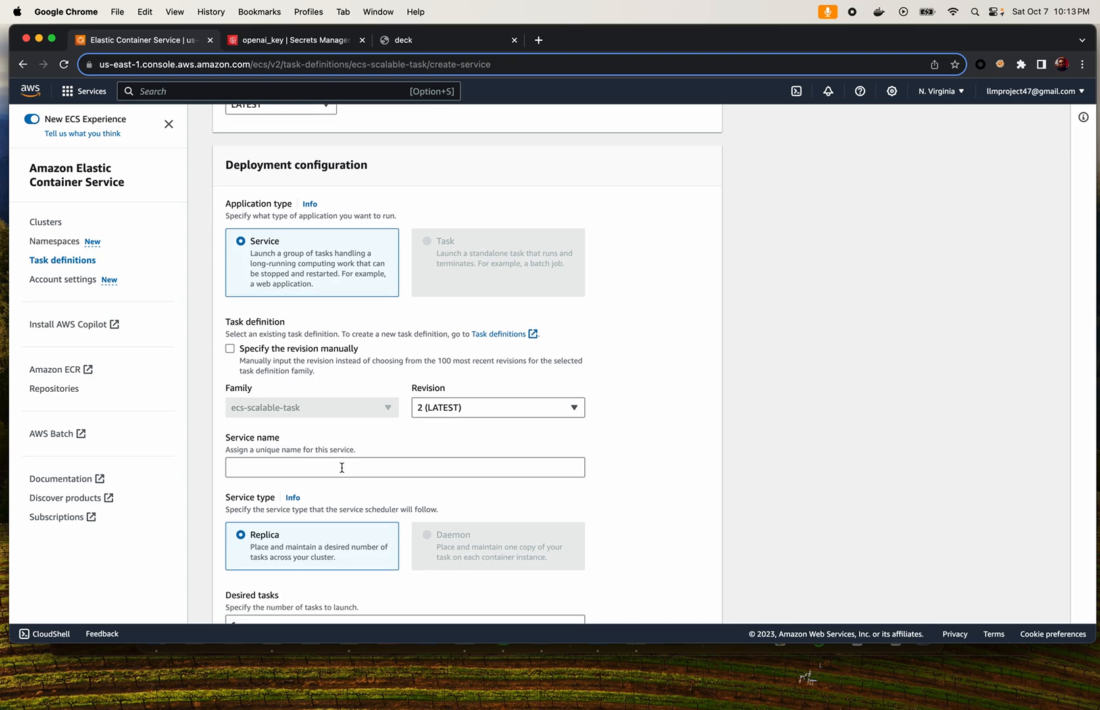
click(342, 468)
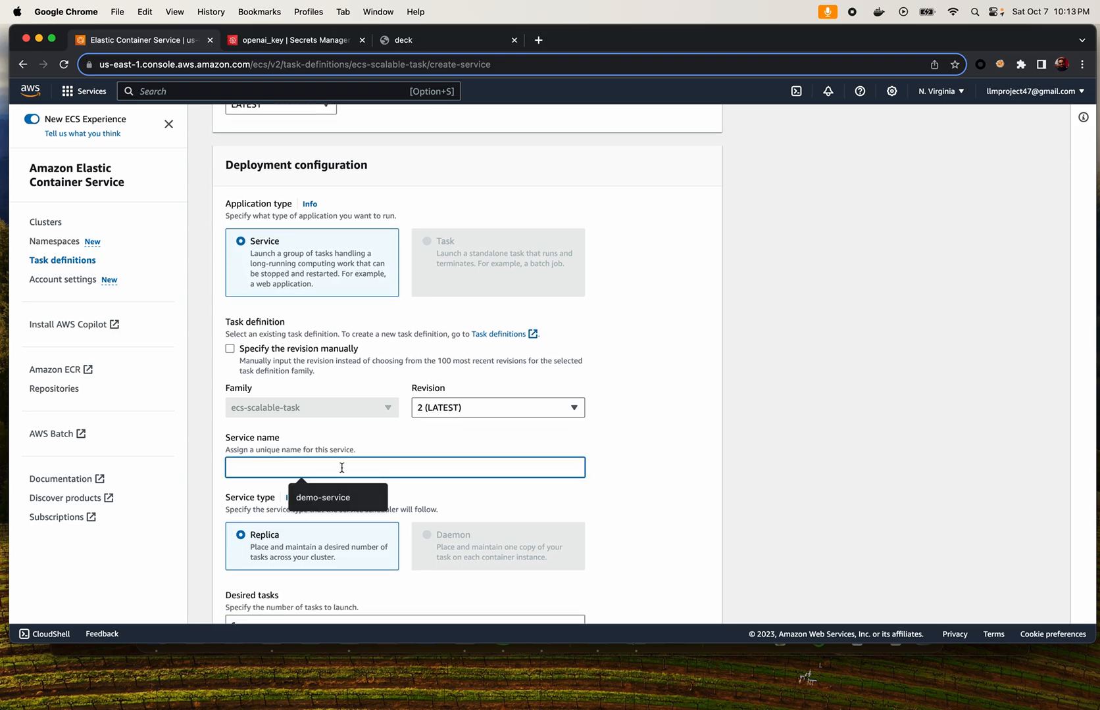
click(342, 494)
Review the service type and desired tasks, then expand the deployment options and examine the deployment type and running task percentages
scroll(398, 496, down, 5)
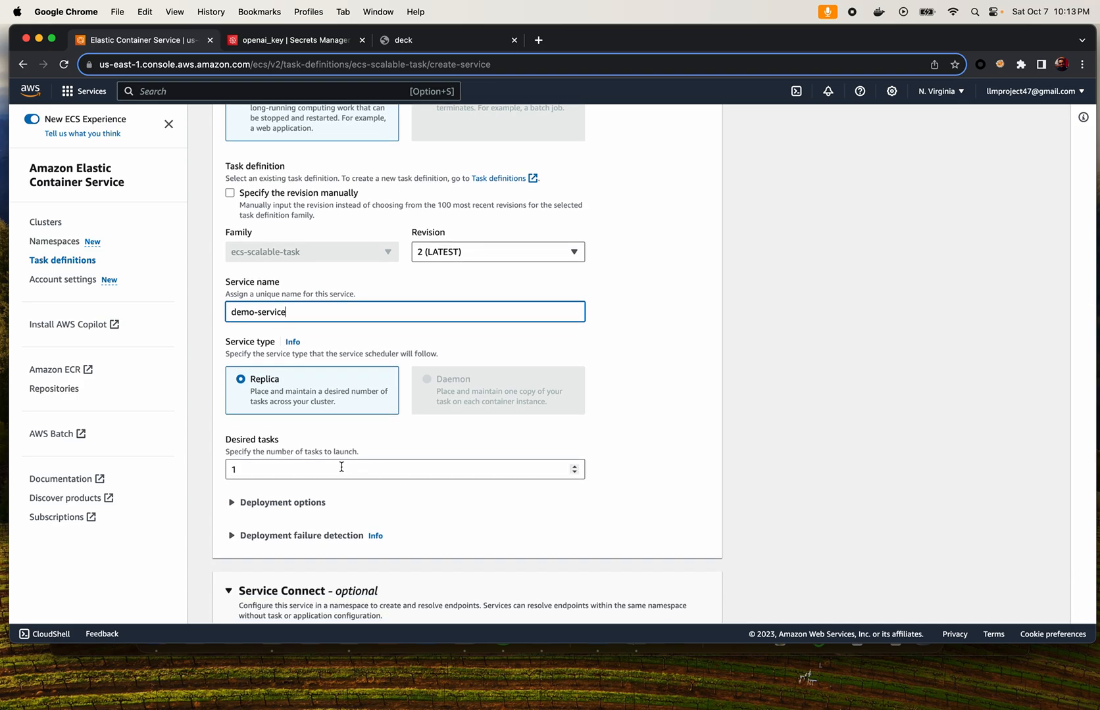
scroll(341, 466, up, 1)
scroll(340, 466, up, 1)
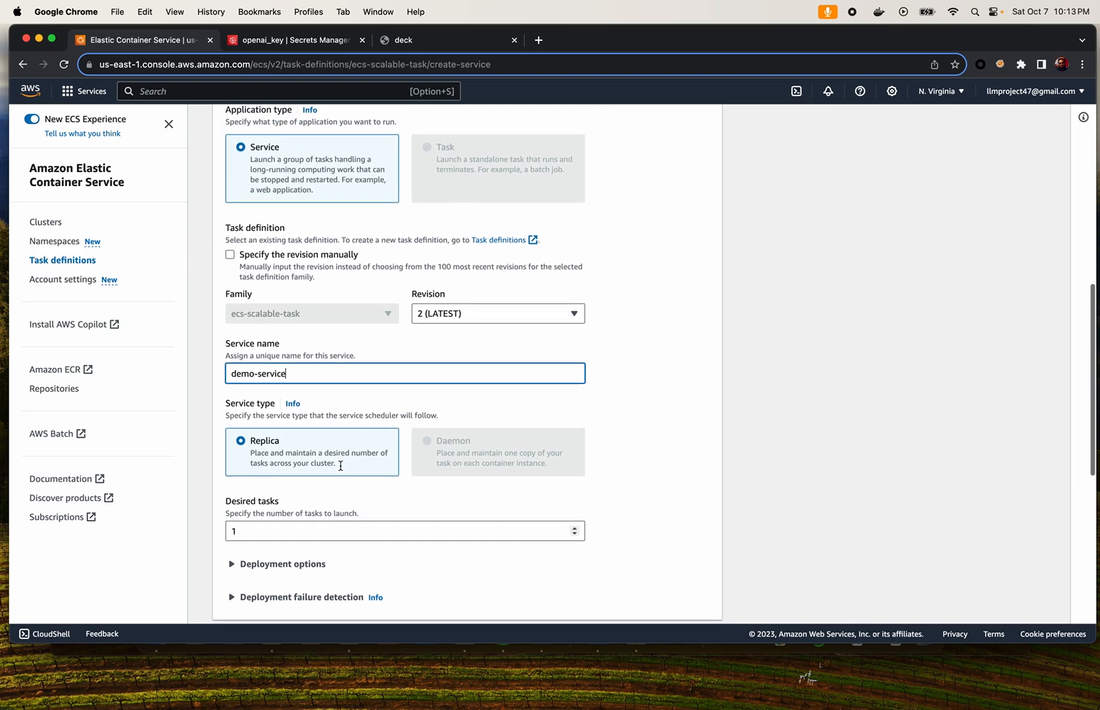
scroll(340, 464, down, 5)
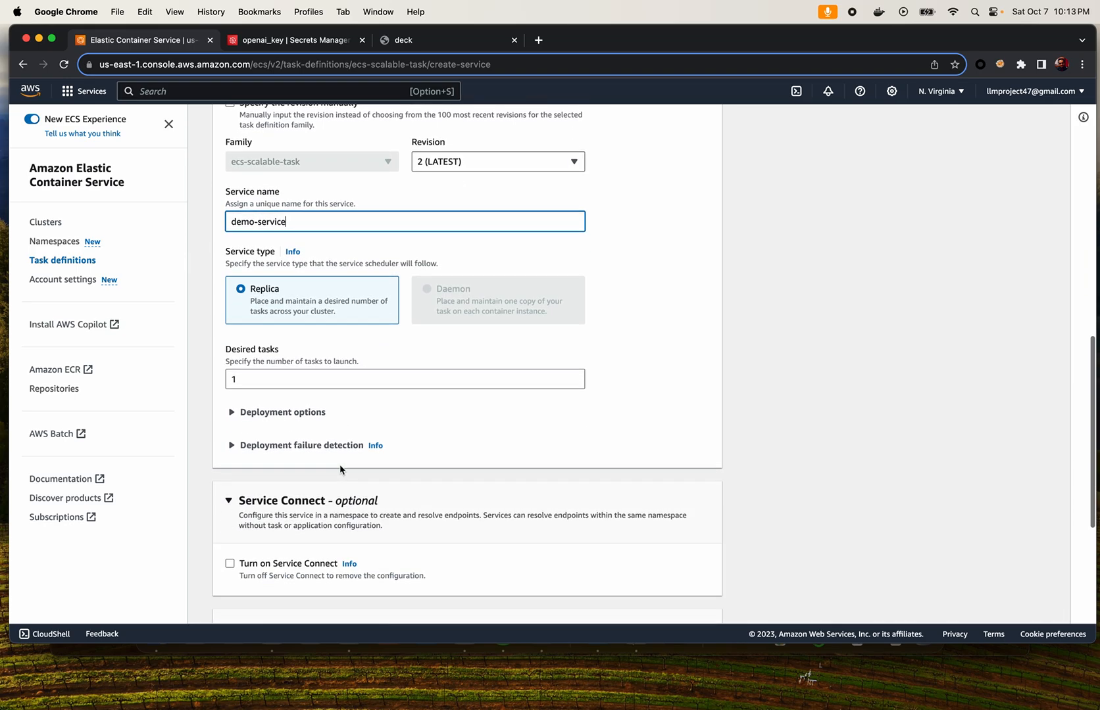
click(294, 415)
scroll(359, 474, down, 3)
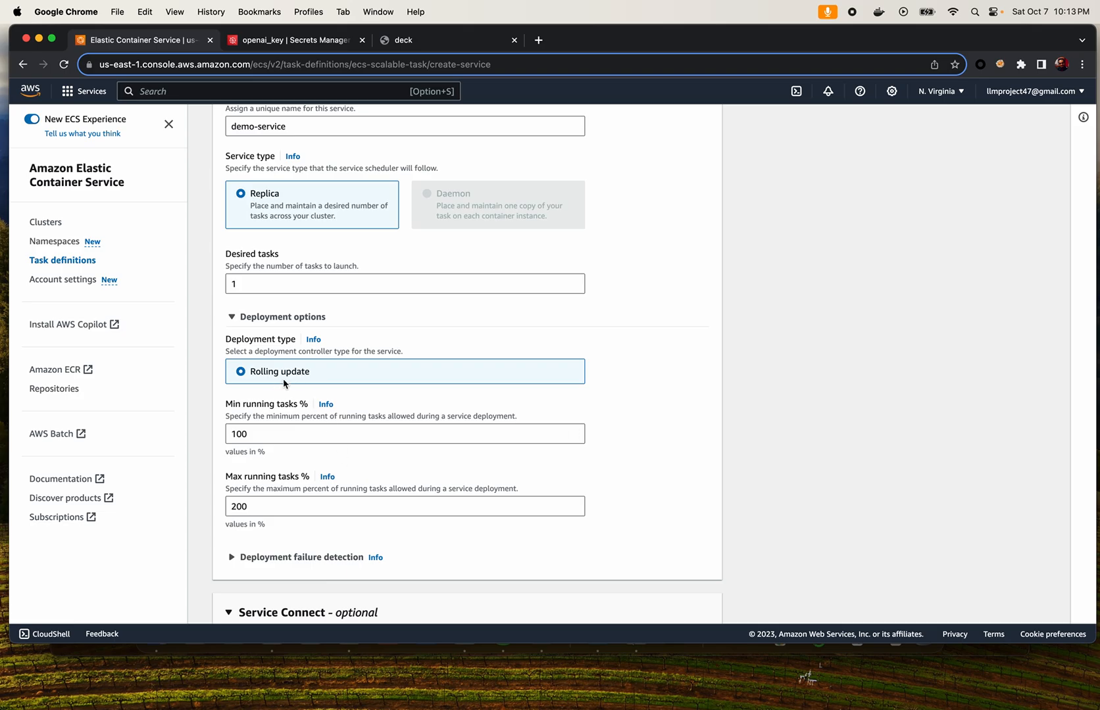
scroll(304, 437, down, 2)
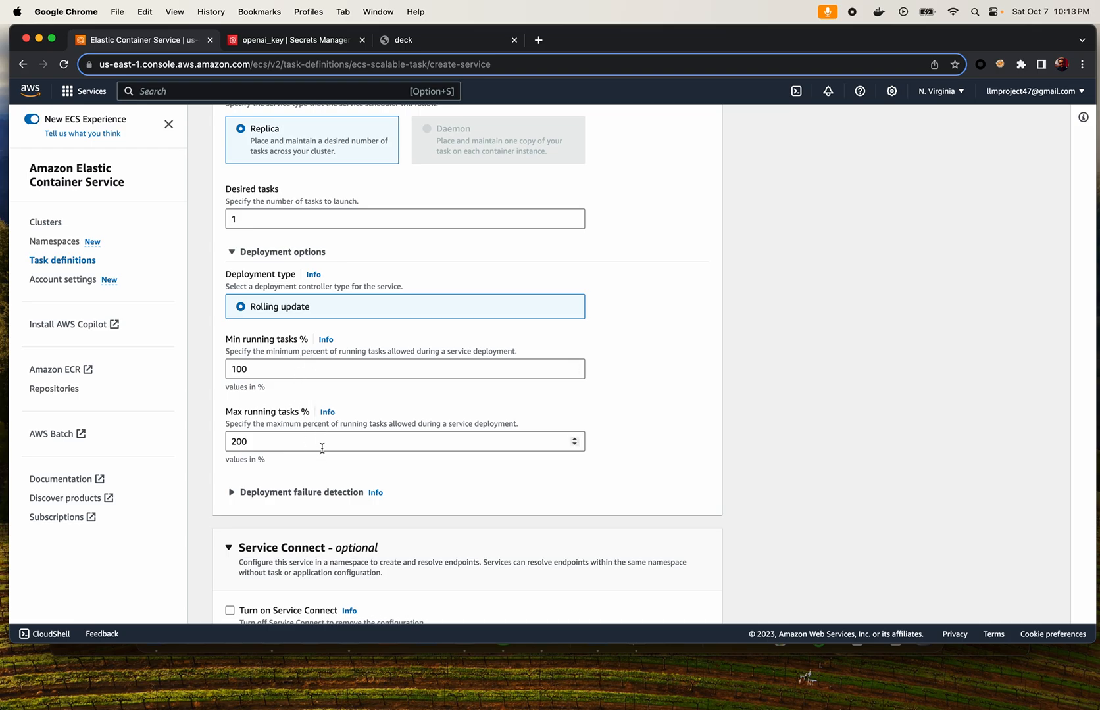
scroll(321, 448, down, 4)
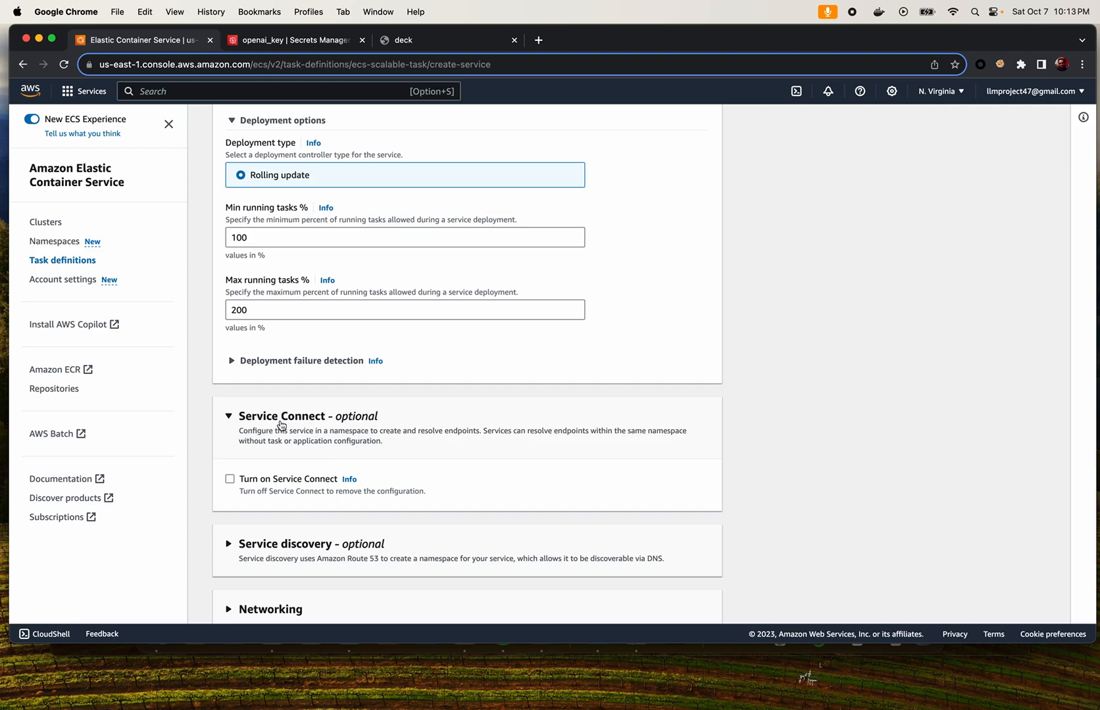
Examine the deployment failure detection settings and collapse them again
scroll(273, 414, down, 1)
click(264, 313)
scroll(307, 408, down, 3)
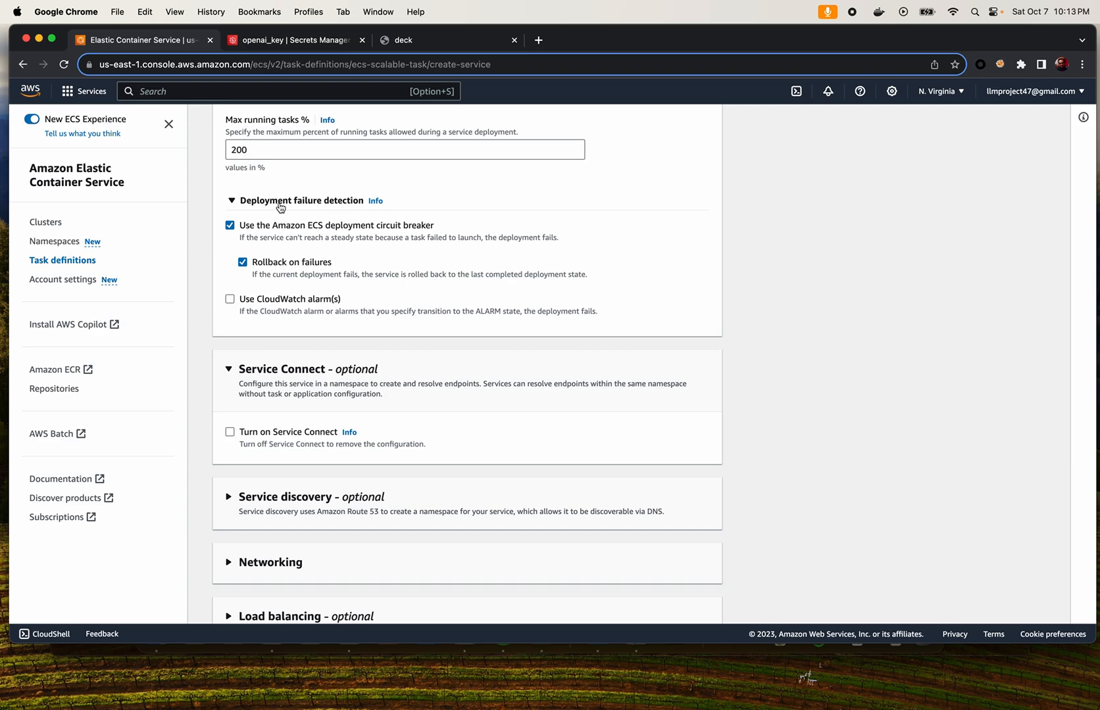
click(289, 201)
scroll(325, 313, down, 1)
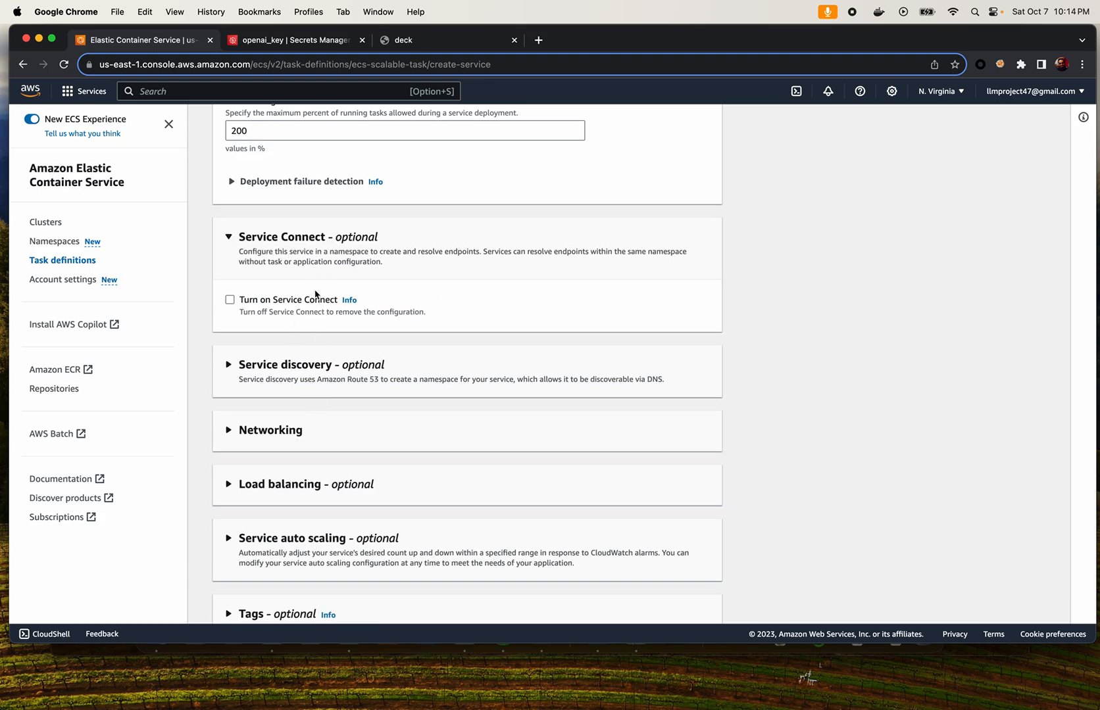
Expand the service's networking settings and review the VPC, subnets, available security groups and public IP option
scroll(311, 392, down, 2)
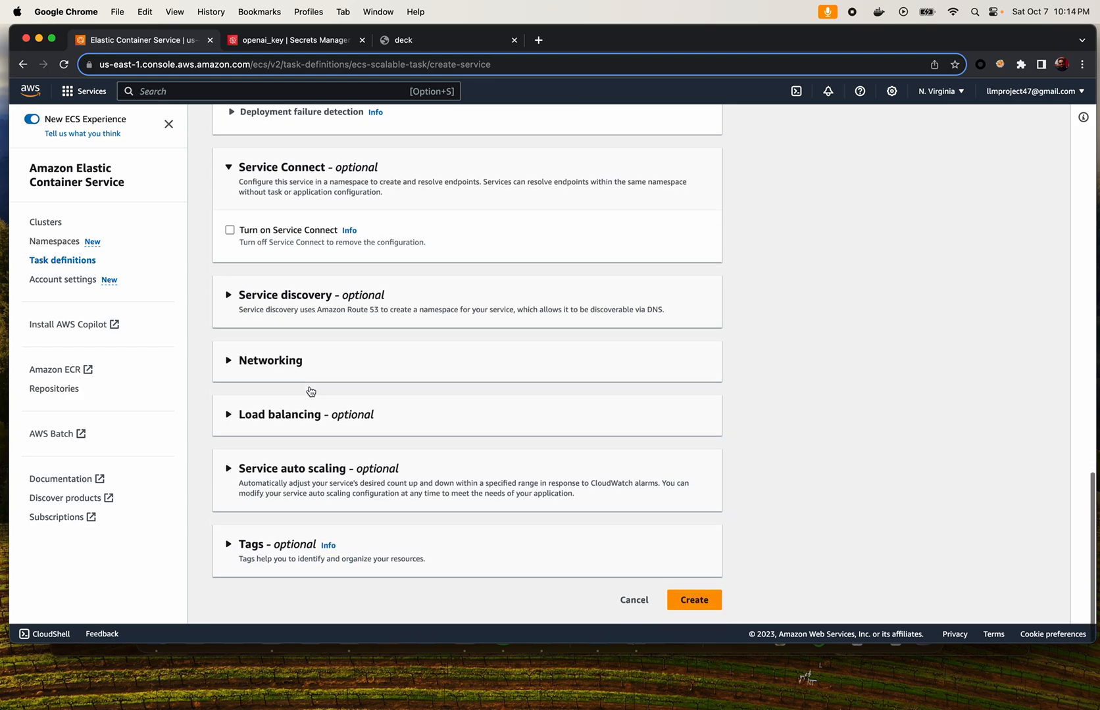
click(277, 364)
scroll(322, 397, down, 4)
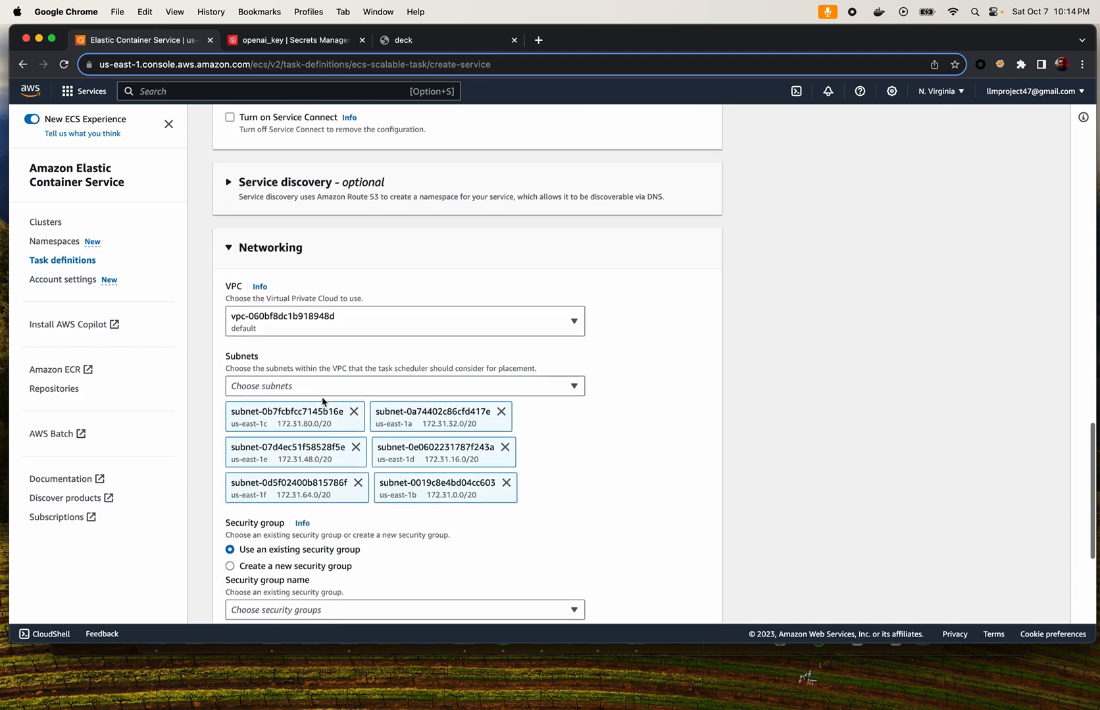
scroll(373, 354, down, 2)
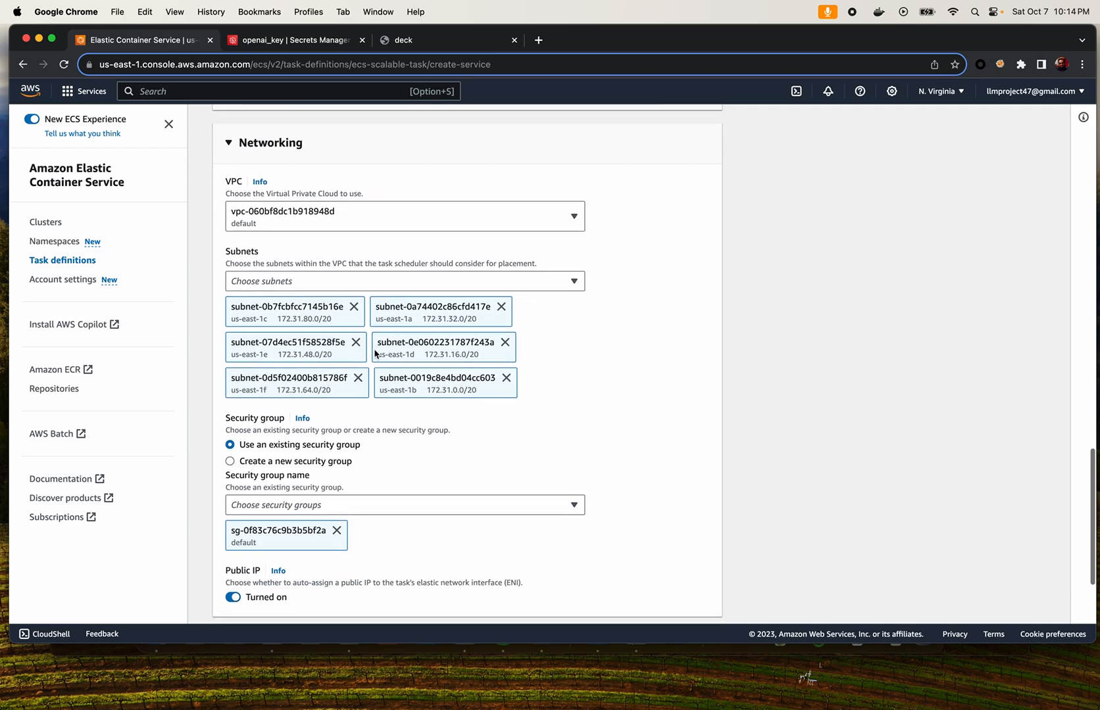
scroll(362, 473, down, 2)
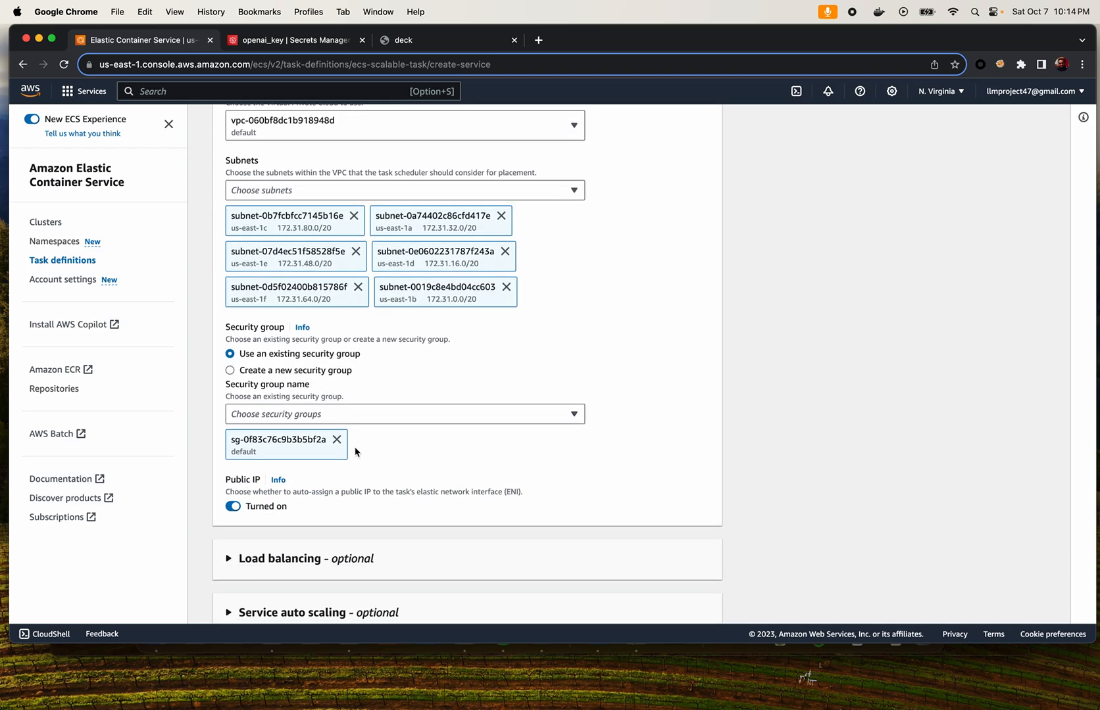
scroll(359, 454, down, 2)
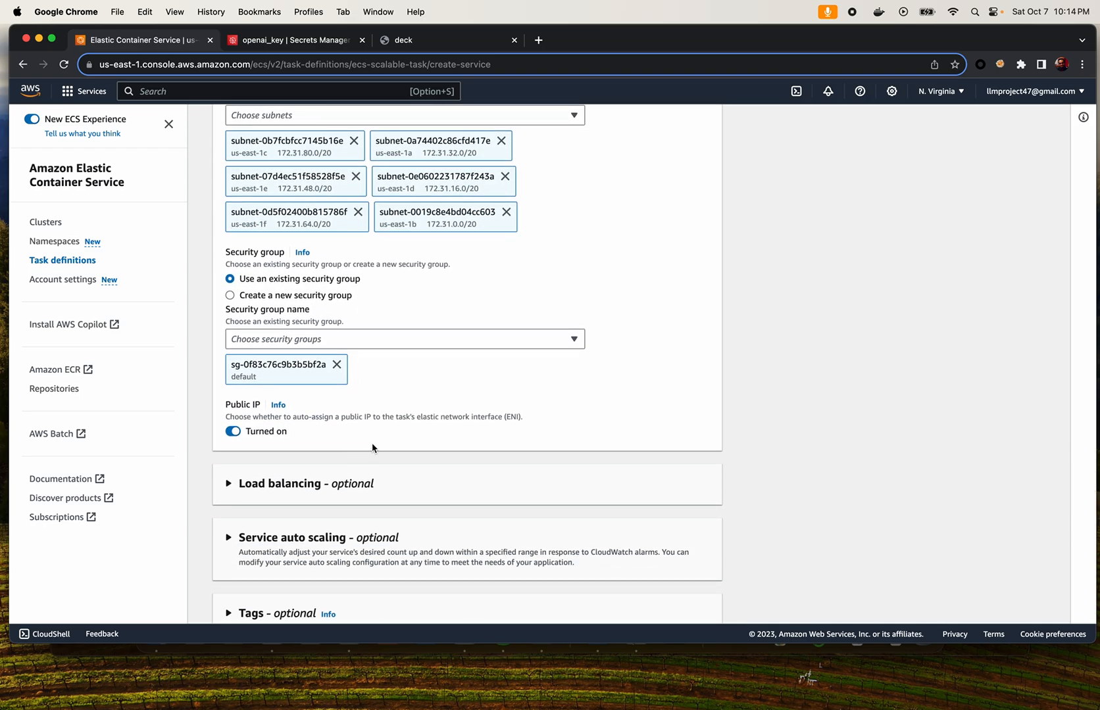
scroll(369, 442, down, 1)
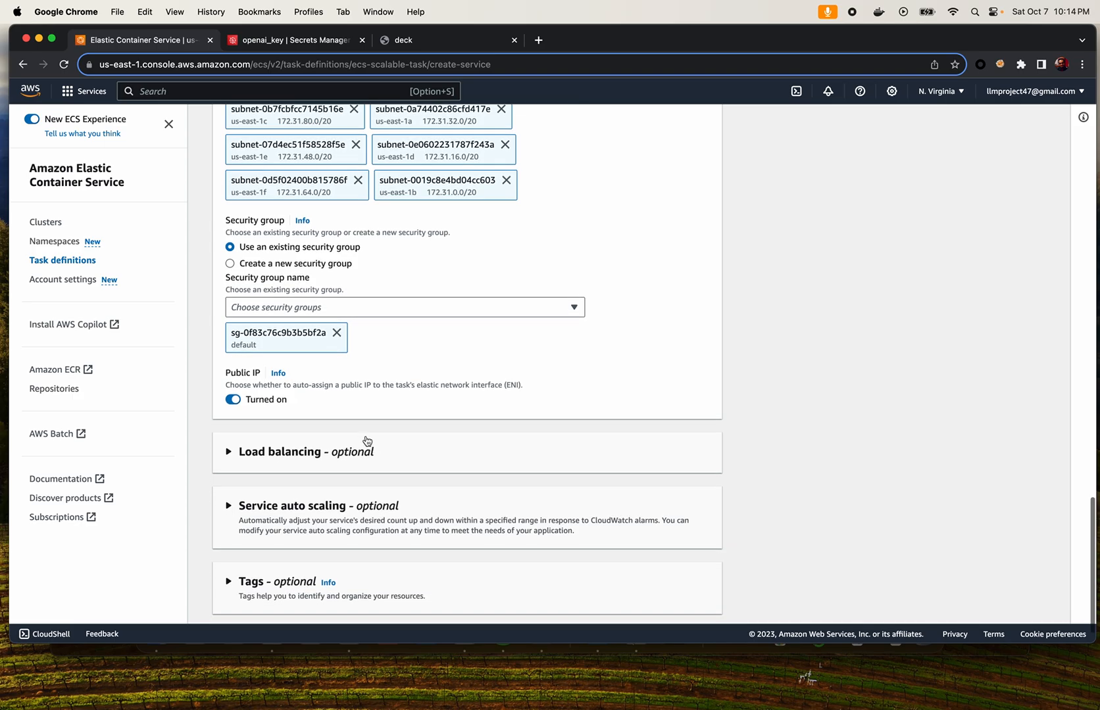
click(451, 309)
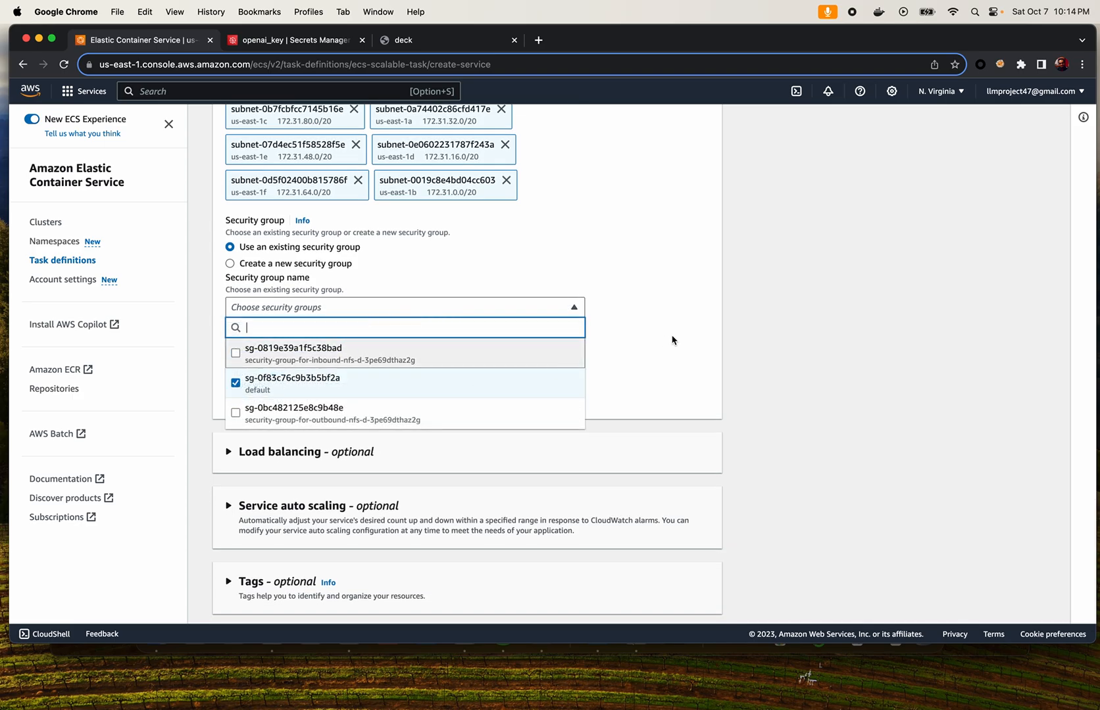
click(757, 341)
scroll(758, 338, down, 1)
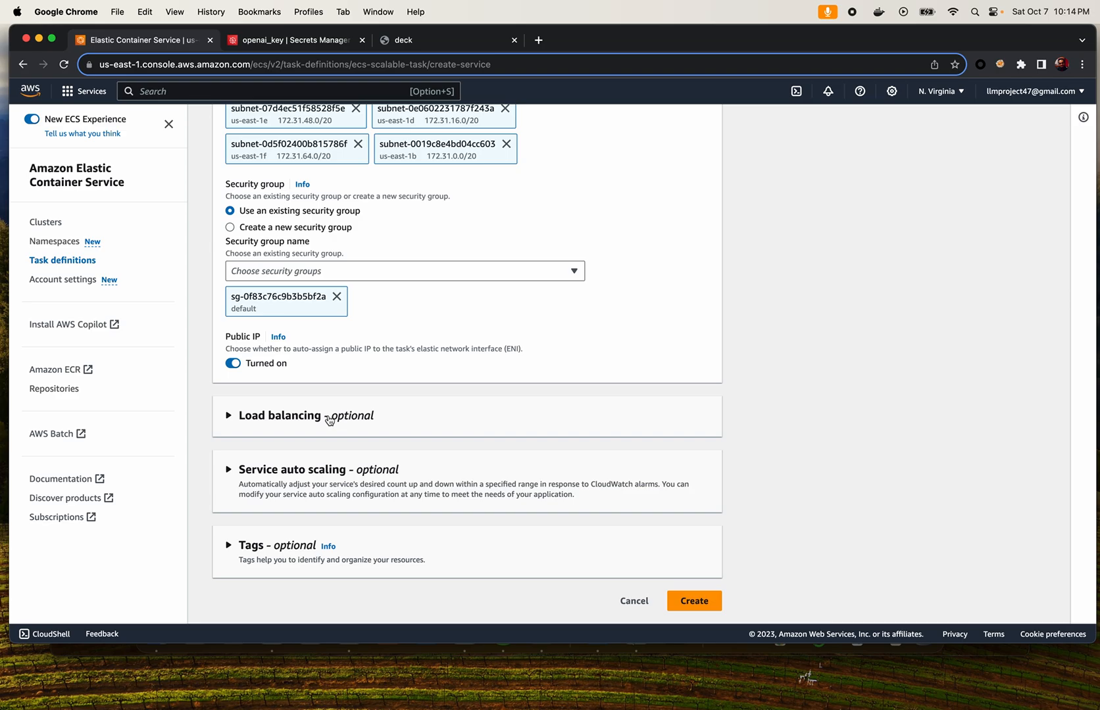
Add a new Application Load Balancer named test-load-balancer to the service
click(286, 420)
scroll(286, 421, down, 1)
scroll(286, 420, down, 3)
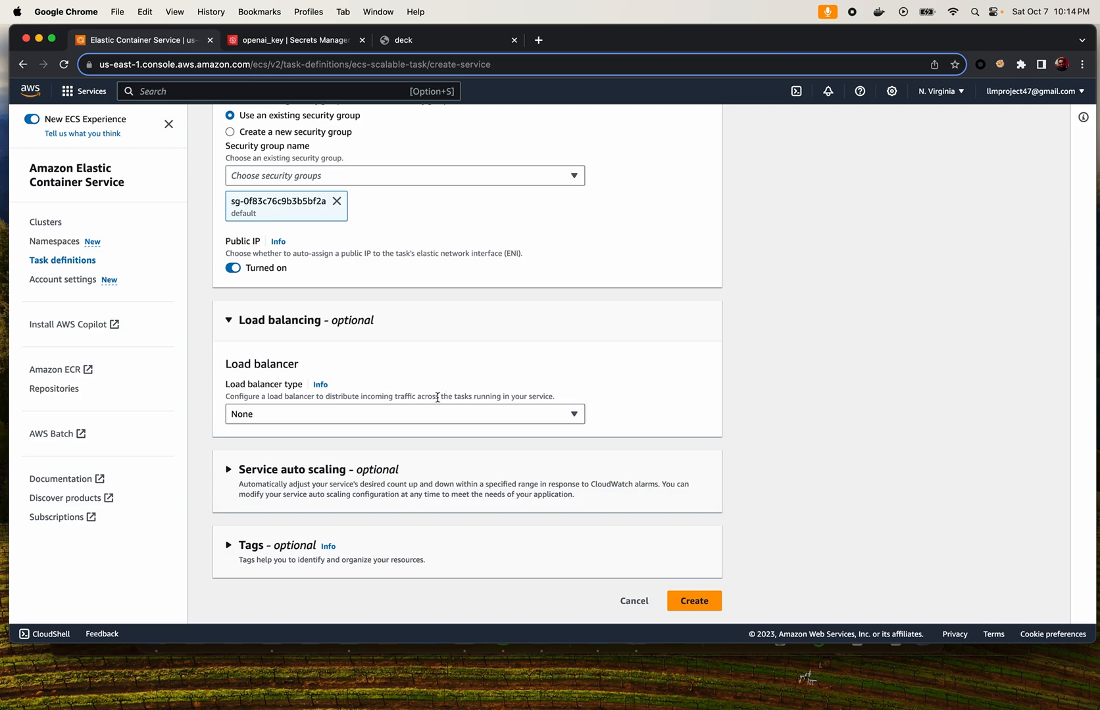
click(384, 417)
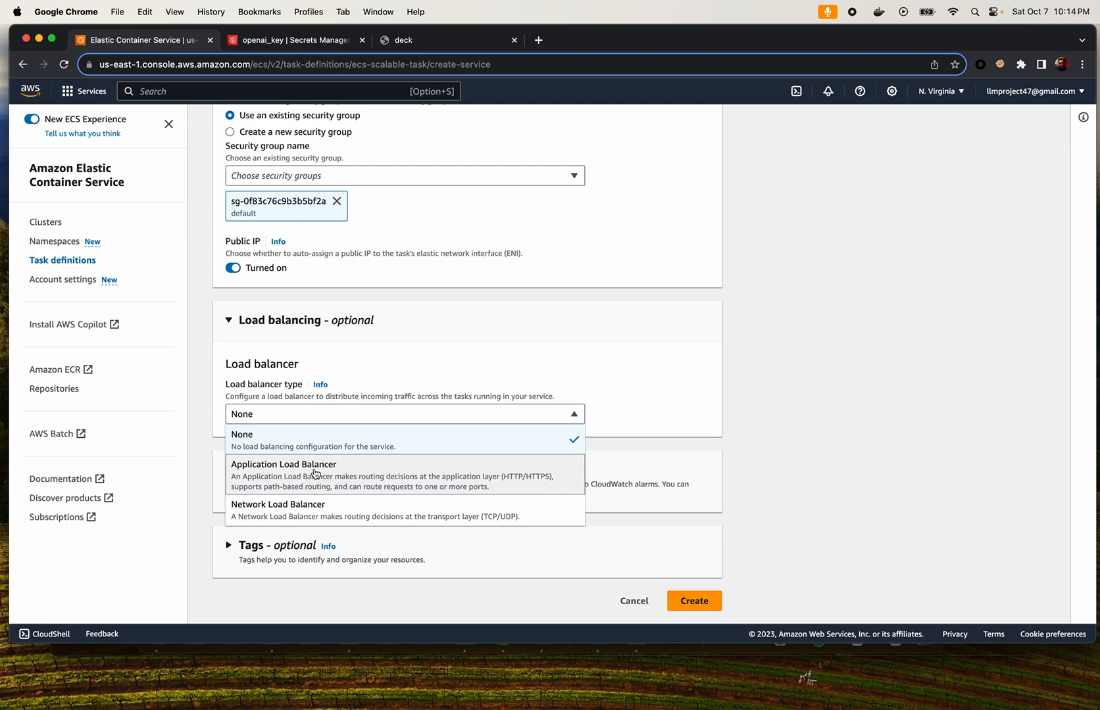
click(315, 473)
scroll(315, 473, down, 4)
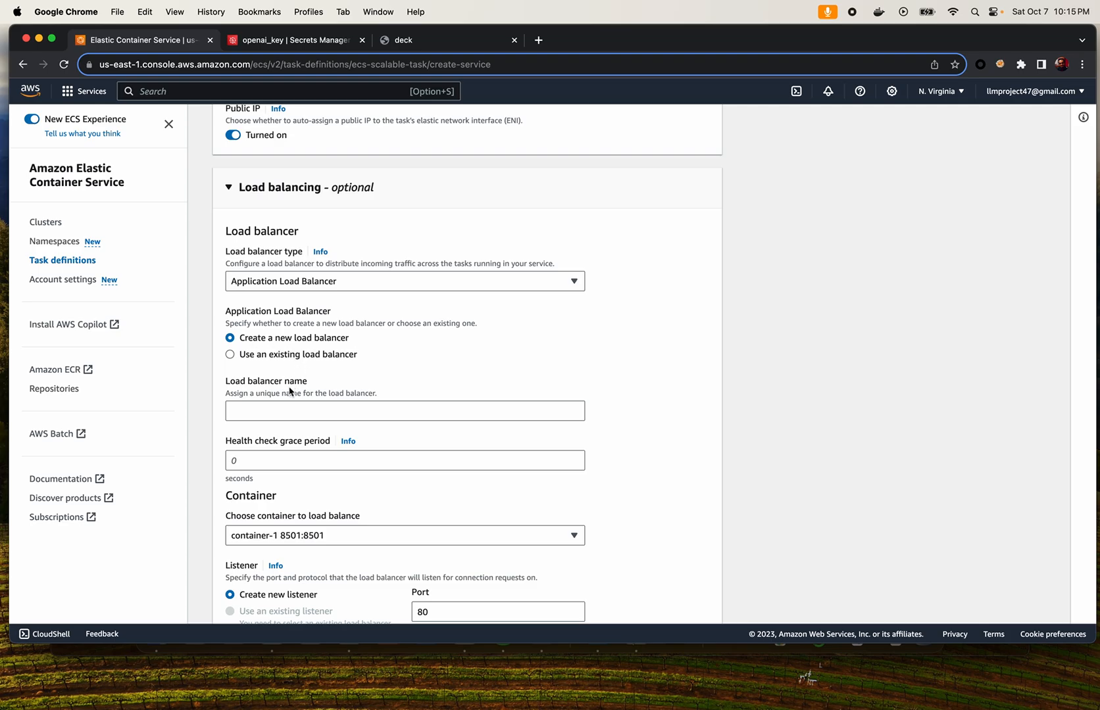
click(284, 412)
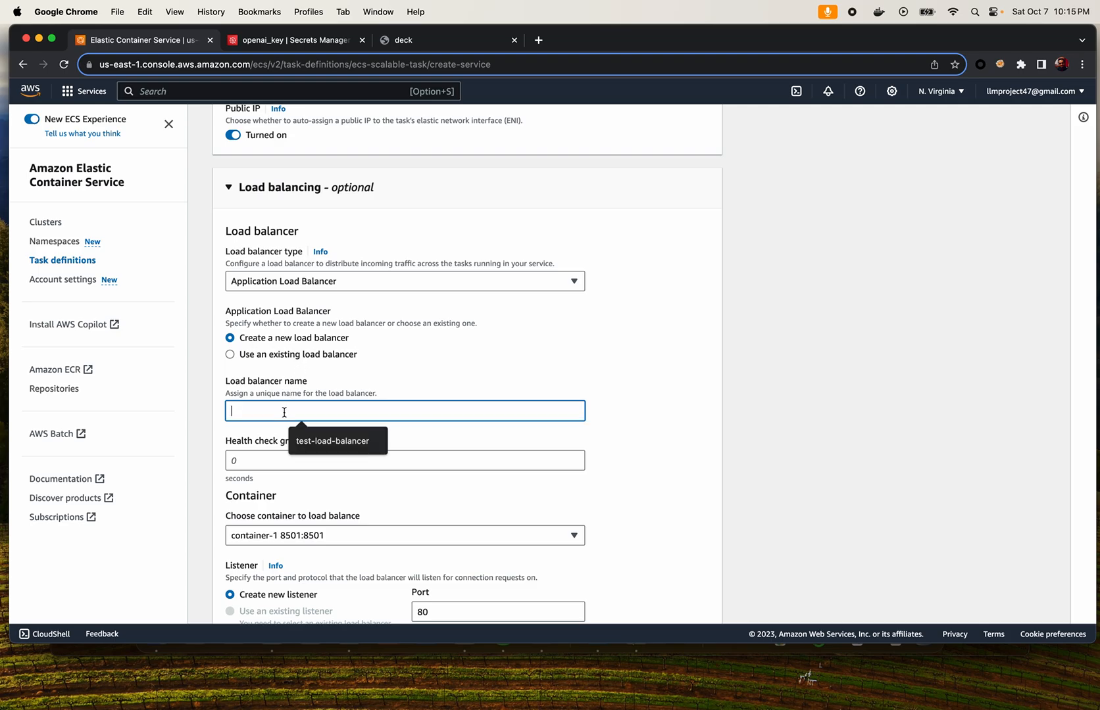
click(307, 448)
scroll(292, 415, down, 1)
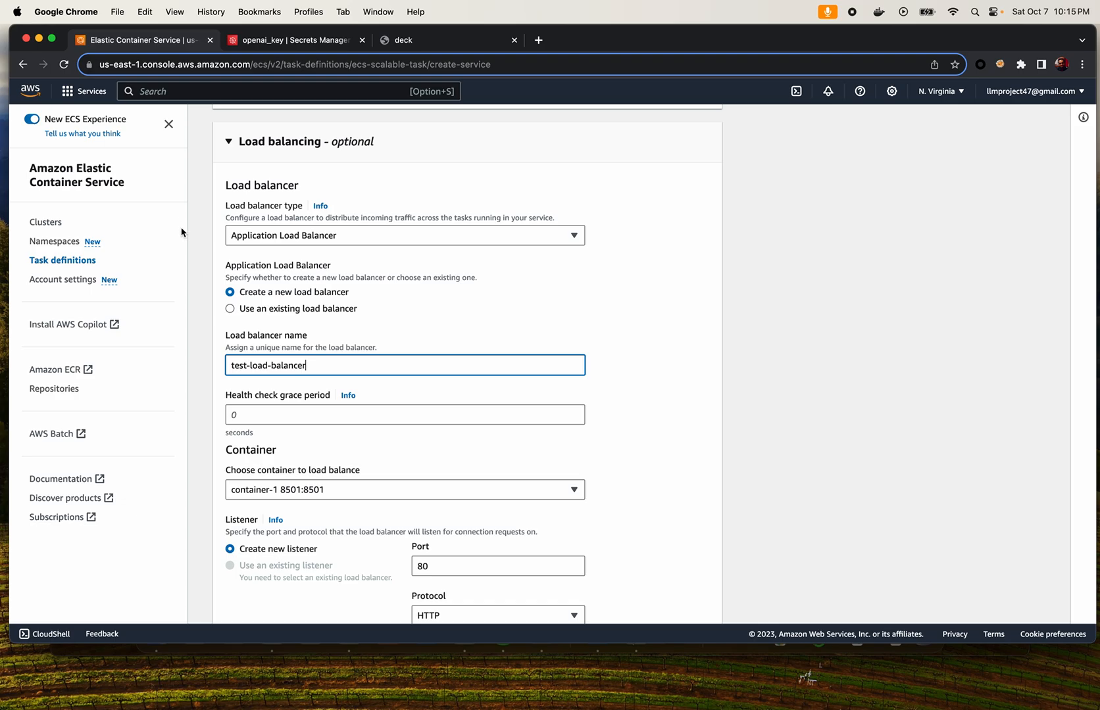
Switch to the slide deck and go through the Horizontal Scaling vs Vertical Scaling slides up to the horizontal scaling option
click(269, 42)
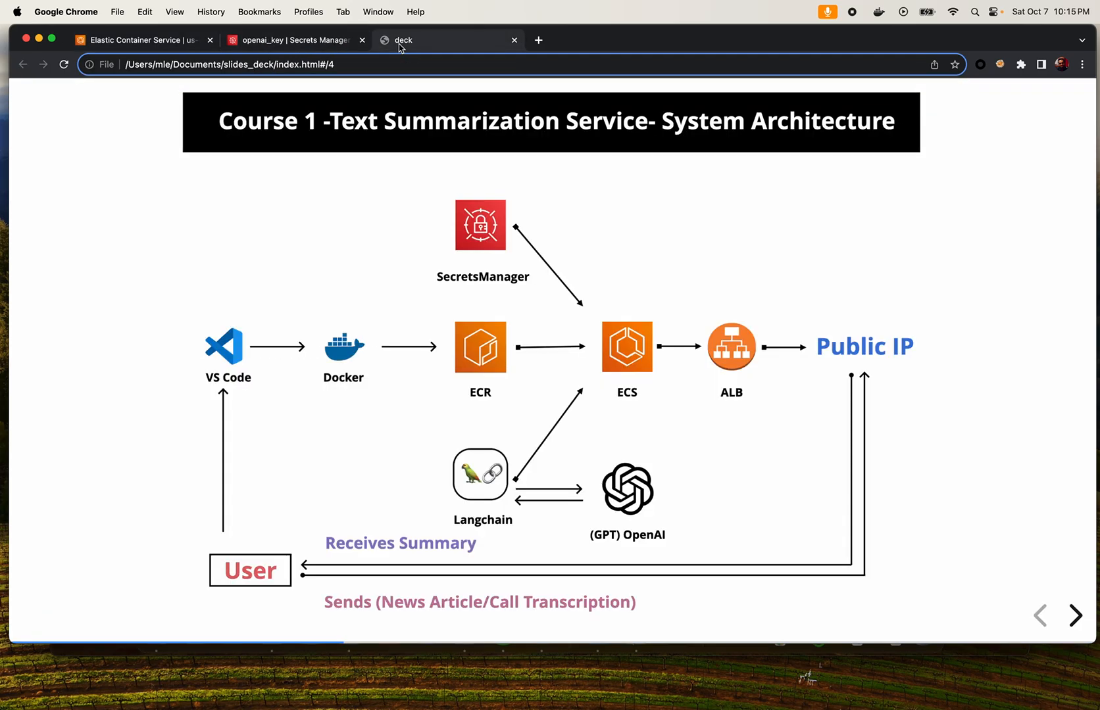
click(400, 44)
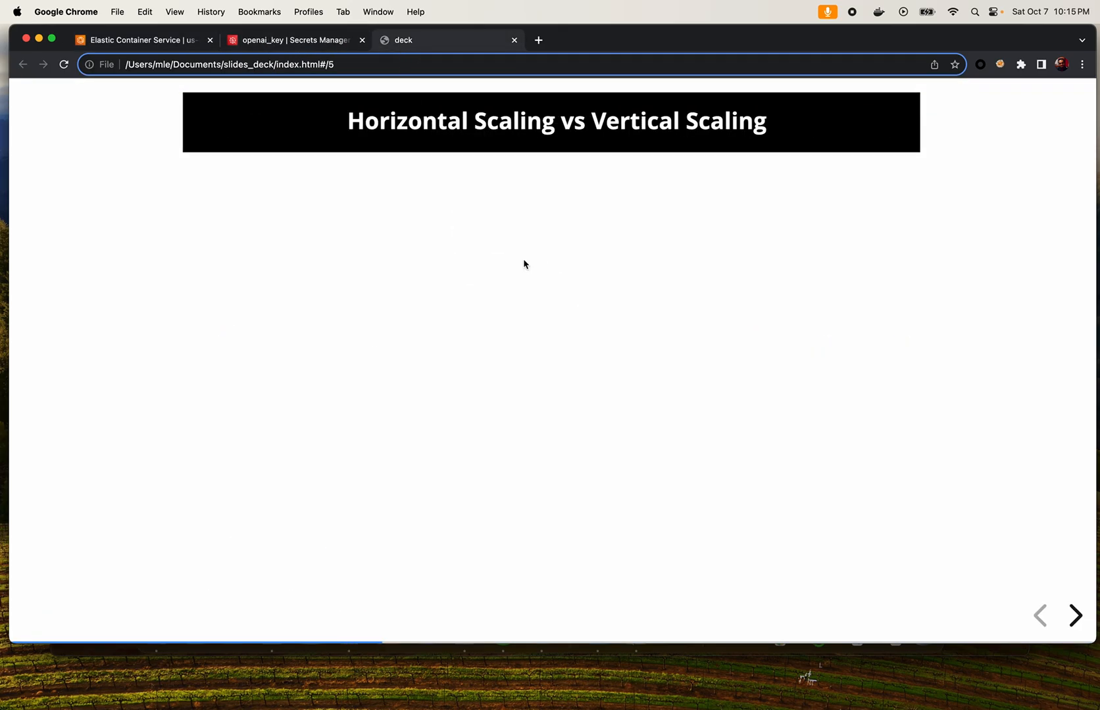
key(Right)
key(Right)
key(Right)
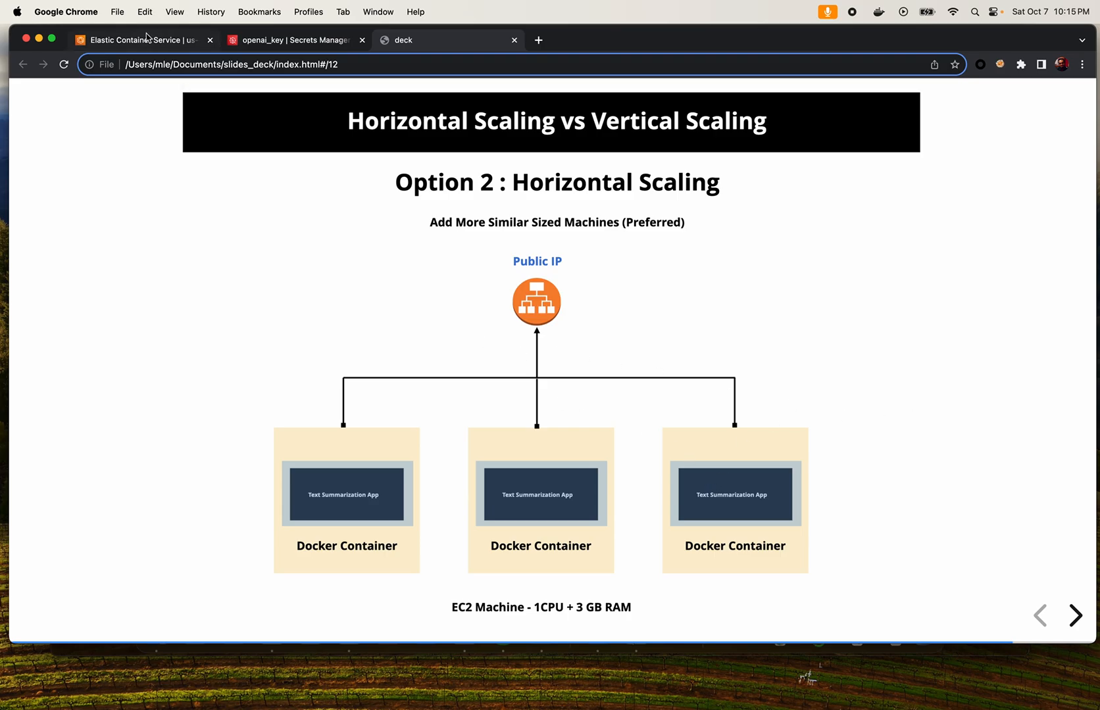
Return to the ECS service form and set the load balancer's health check grace period to 30 seconds
click(126, 41)
scroll(304, 368, down, 1)
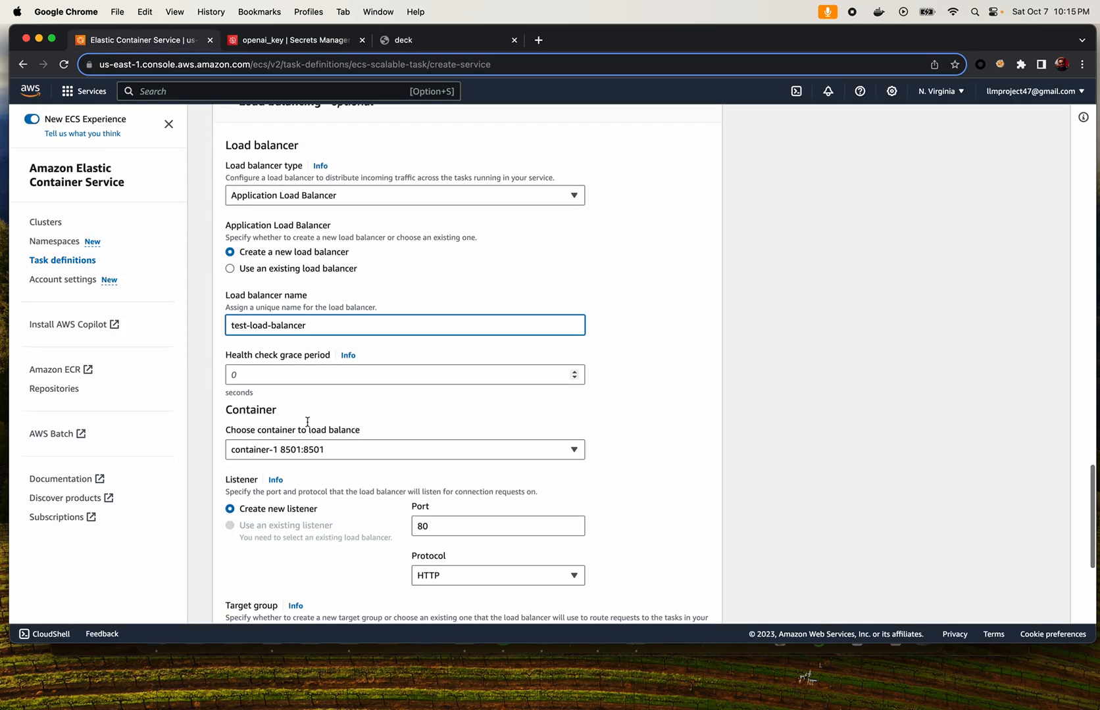
click(301, 374)
text(30)
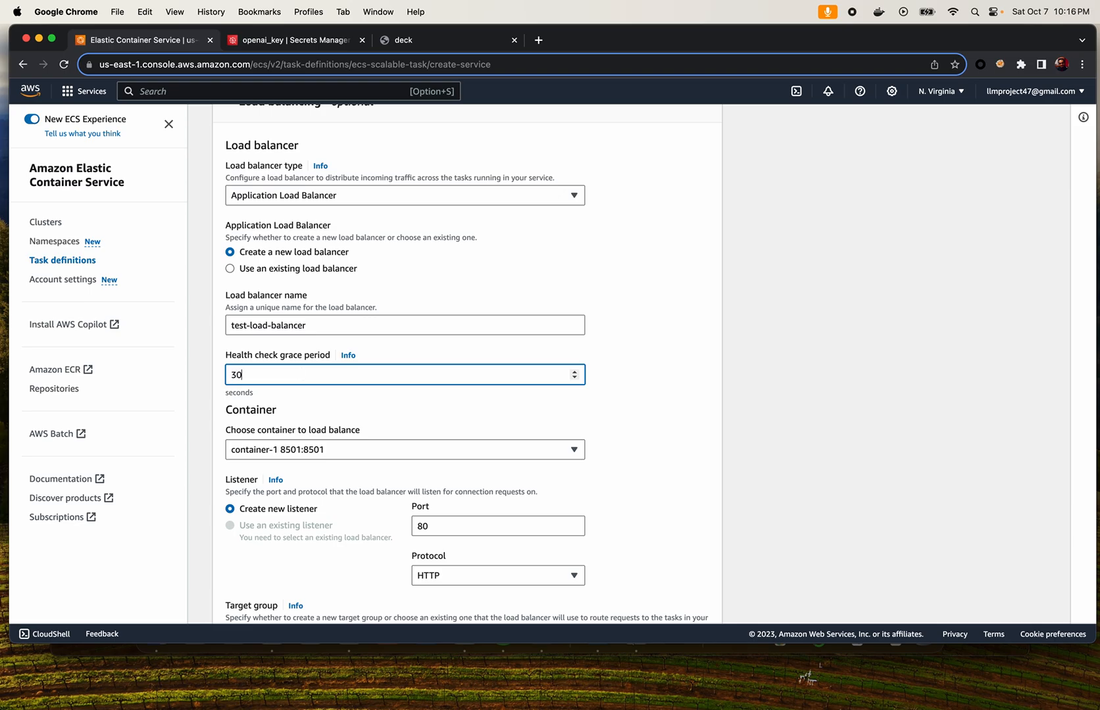
Check the containers available for load balancing and keep container-1 8501:8501 selected
scroll(371, 413, down, 1)
scroll(383, 383, down, 1)
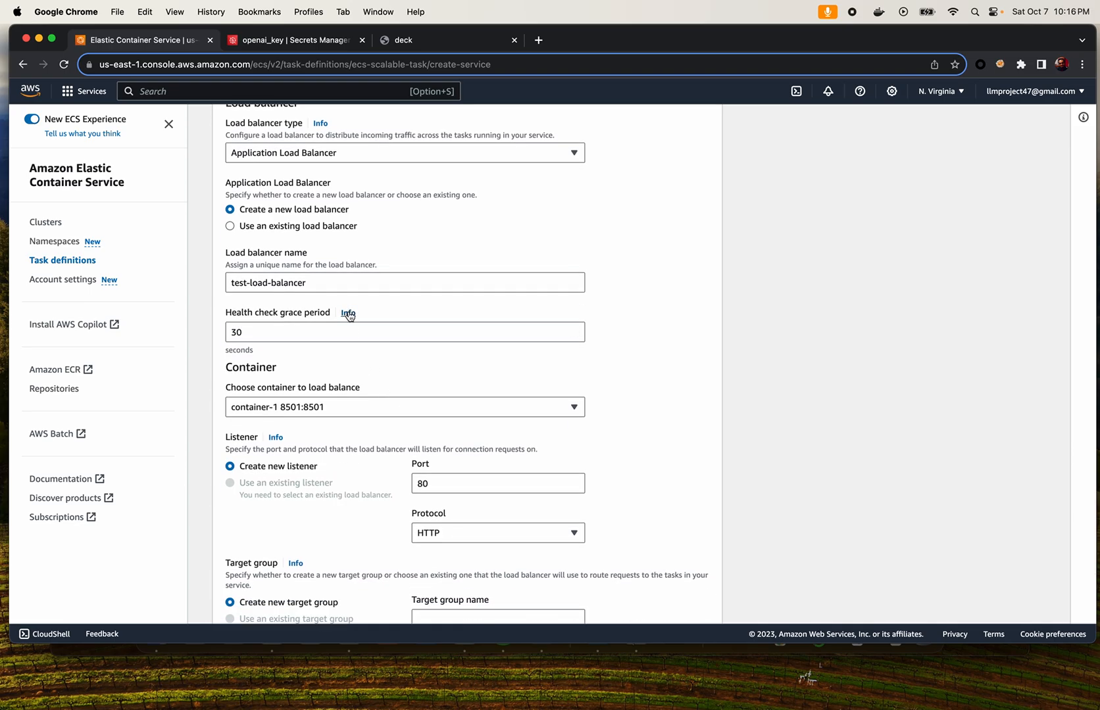
scroll(349, 377, down, 3)
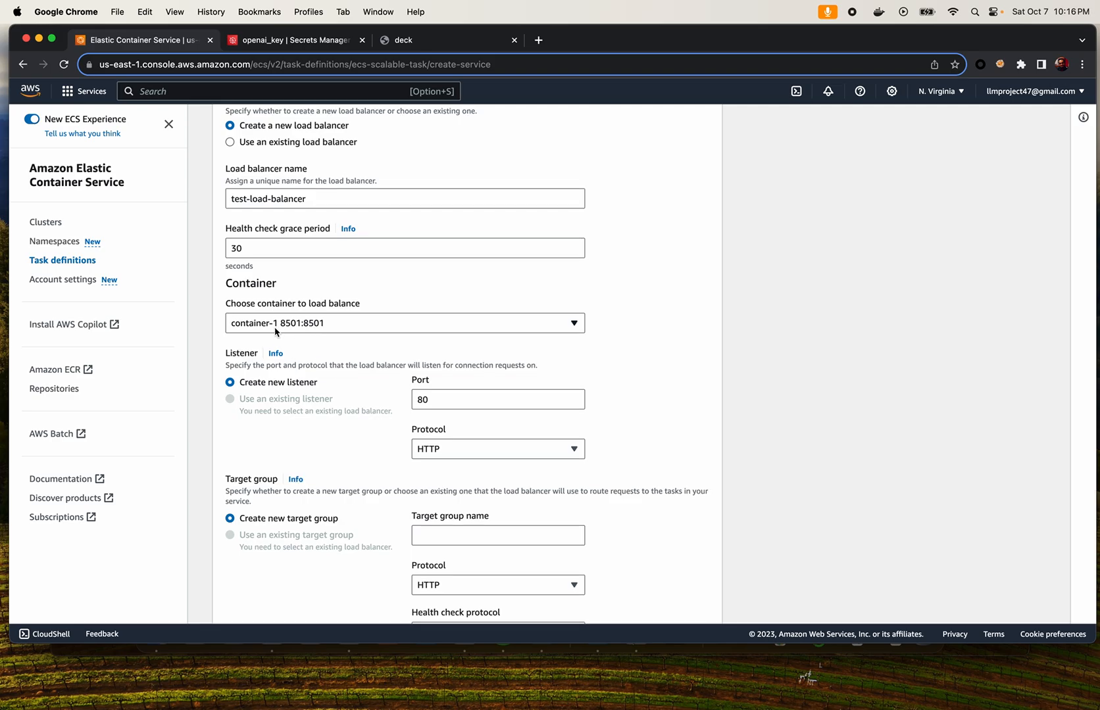
click(322, 328)
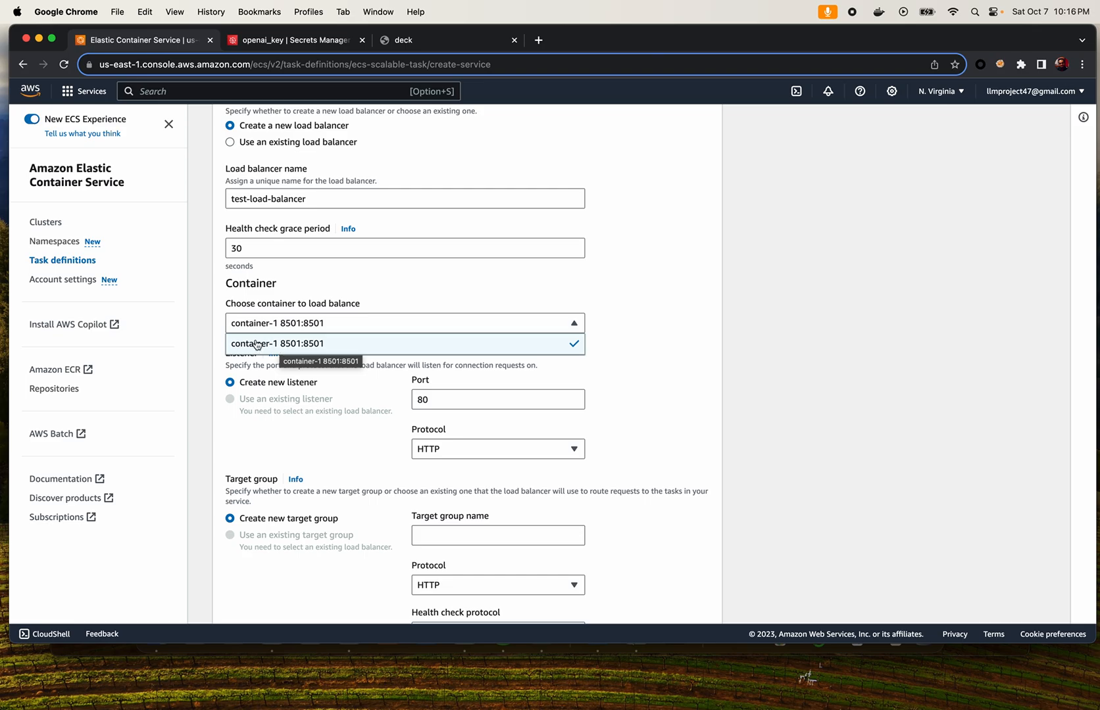
click(655, 320)
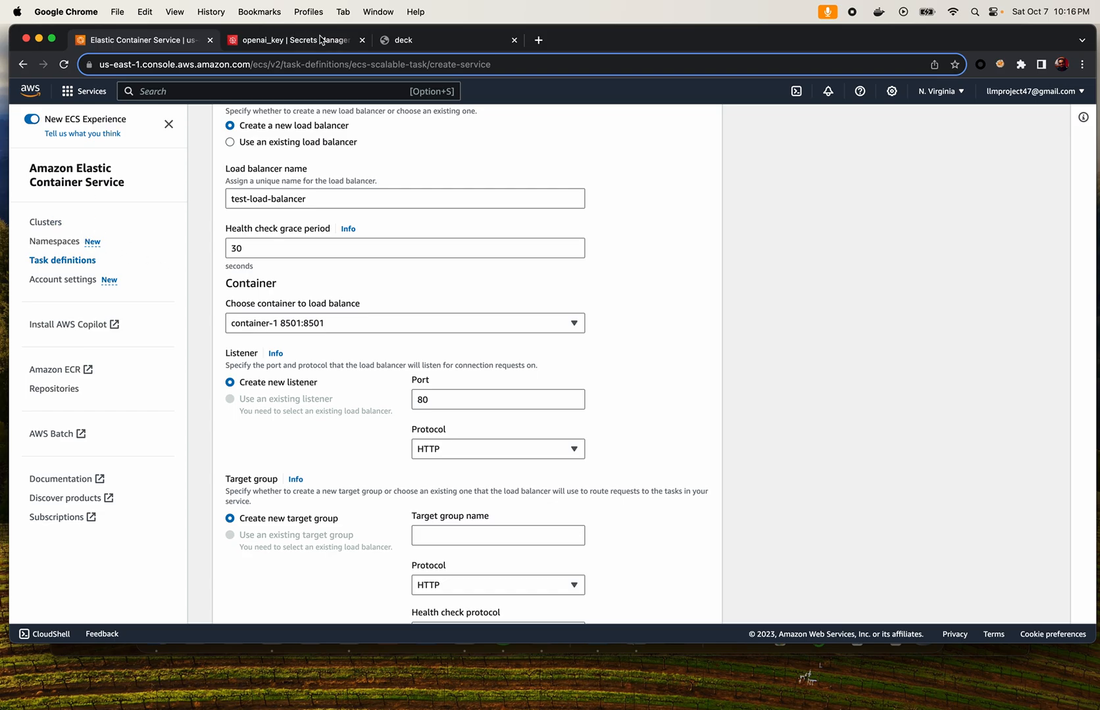
Consult the horizontal scaling slide in the deck, and set the load balancer's new listener port to 8501
click(385, 40)
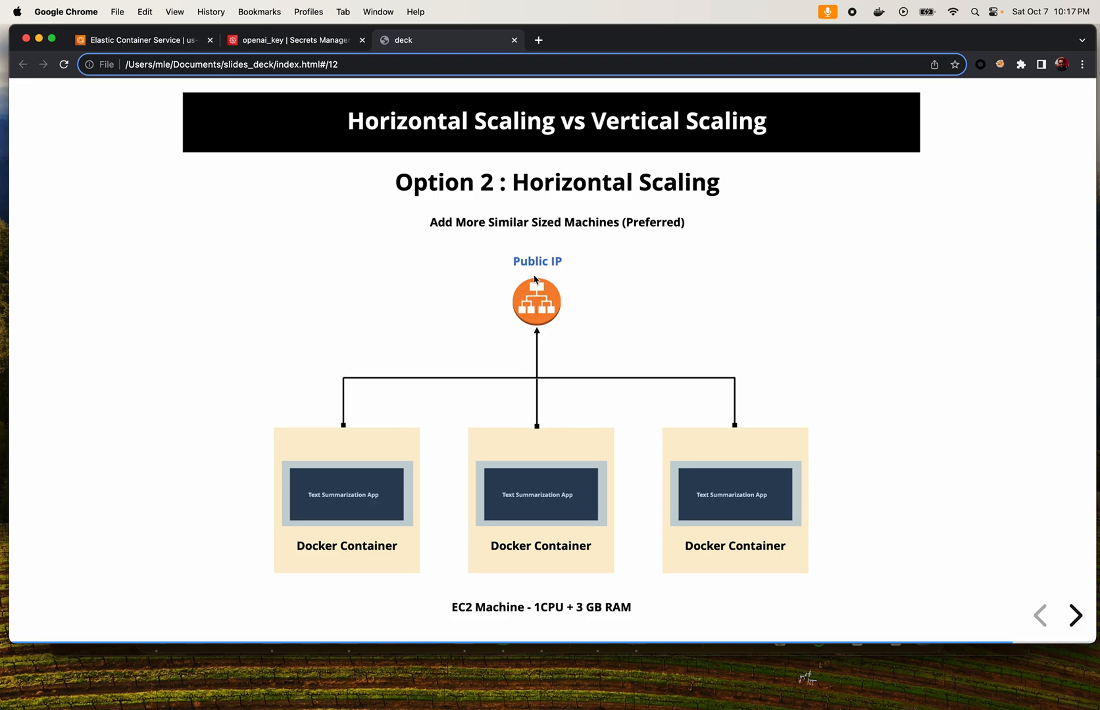
click(140, 39)
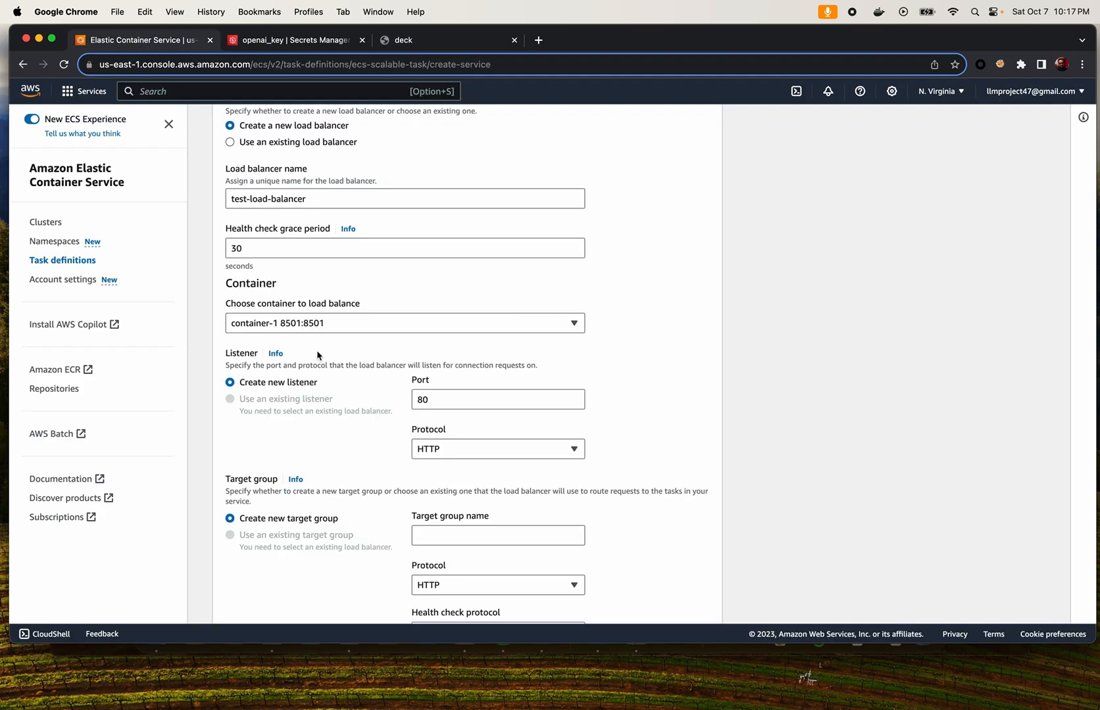
click(454, 395)
key(BackSpace)
text(5)
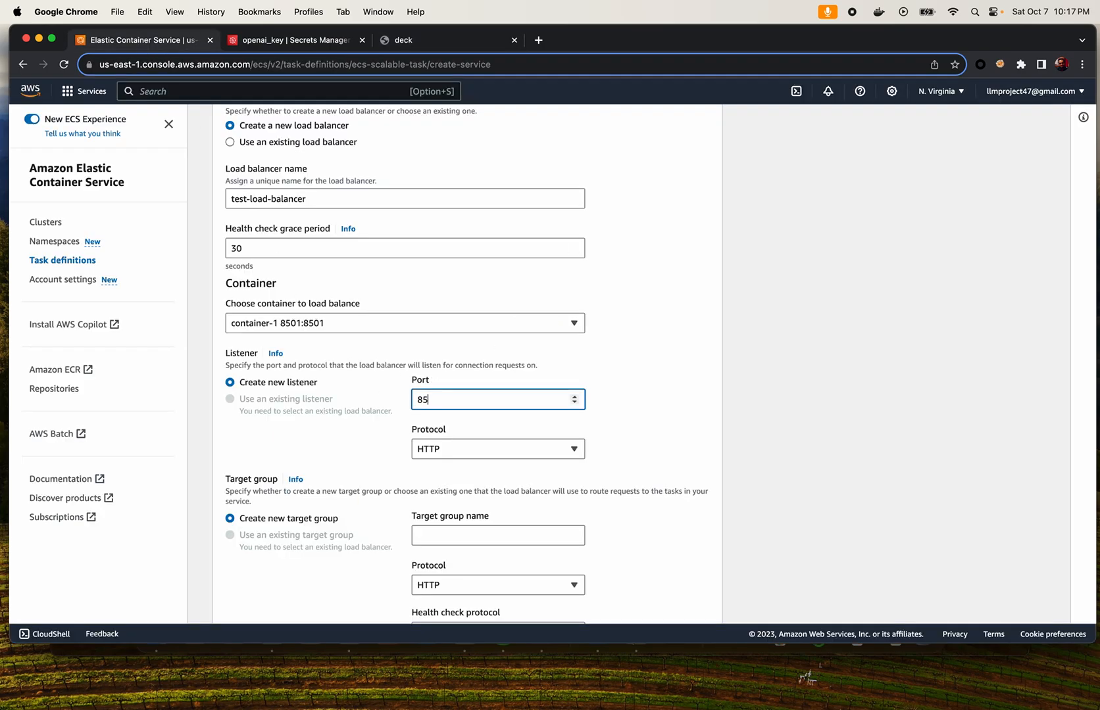
text(01)
scroll(742, 446, down, 2)
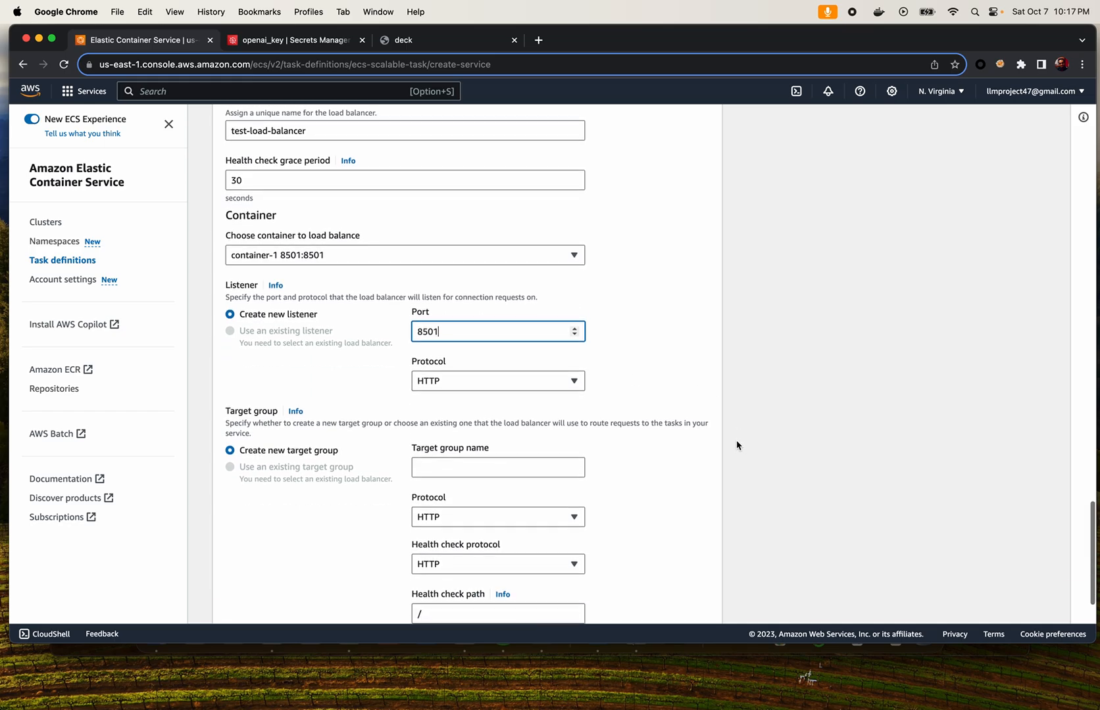
Name the load balancer's new target group test-group
scroll(675, 478, down, 3)
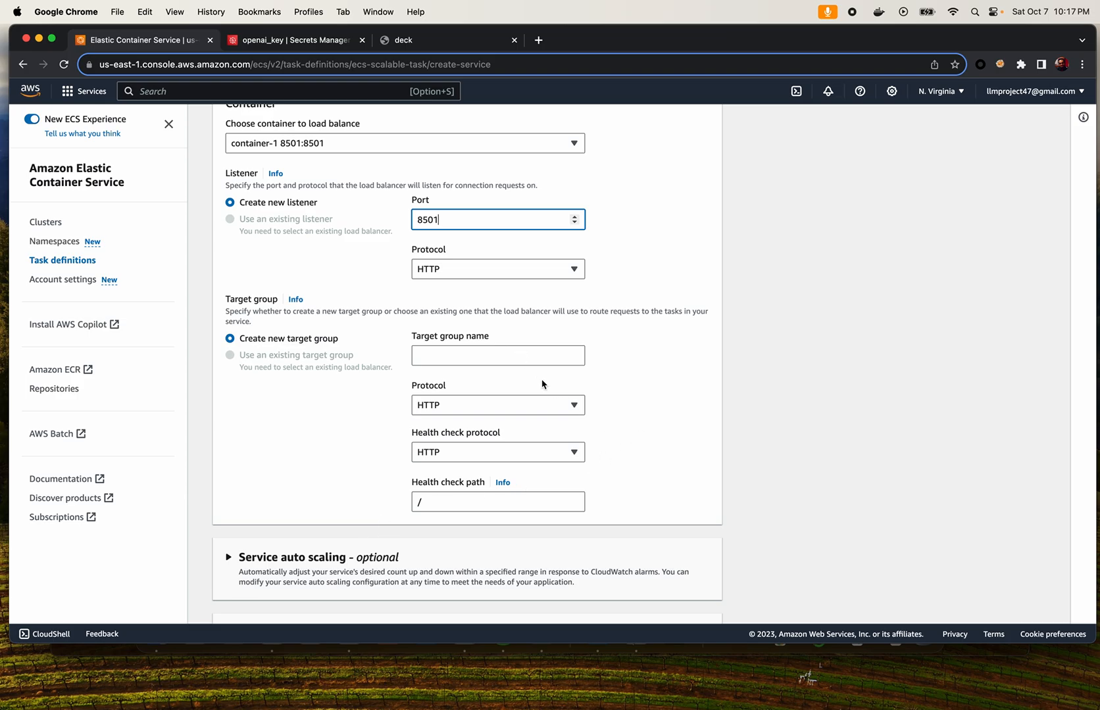
click(526, 357)
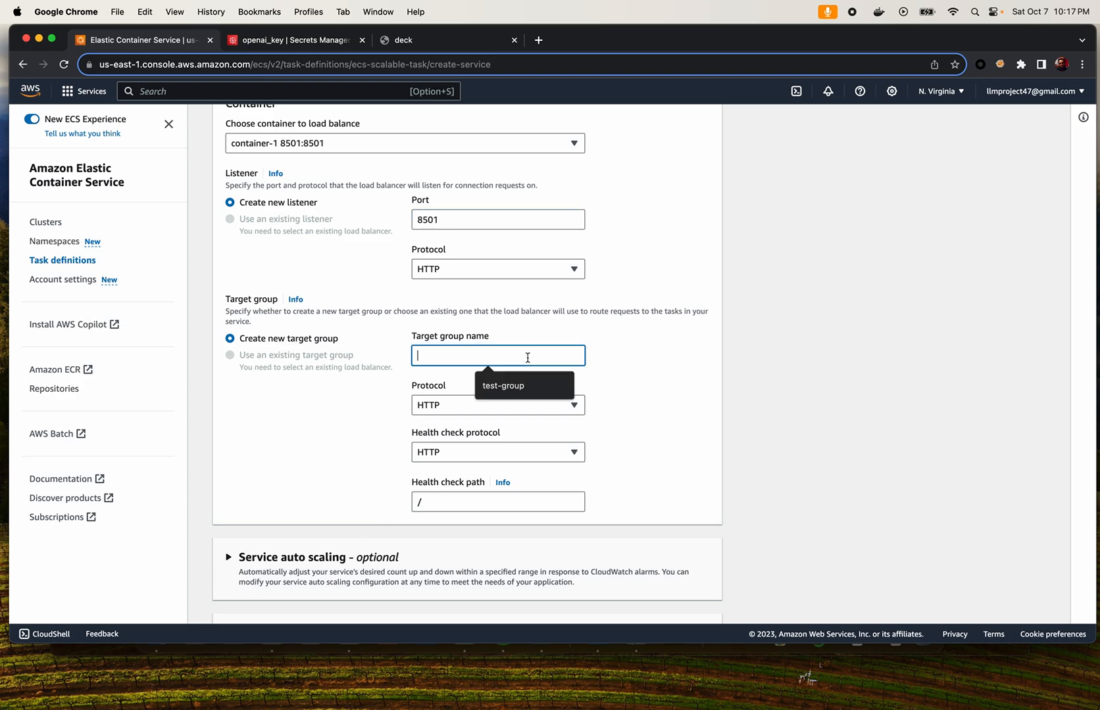
click(518, 392)
scroll(669, 409, down, 2)
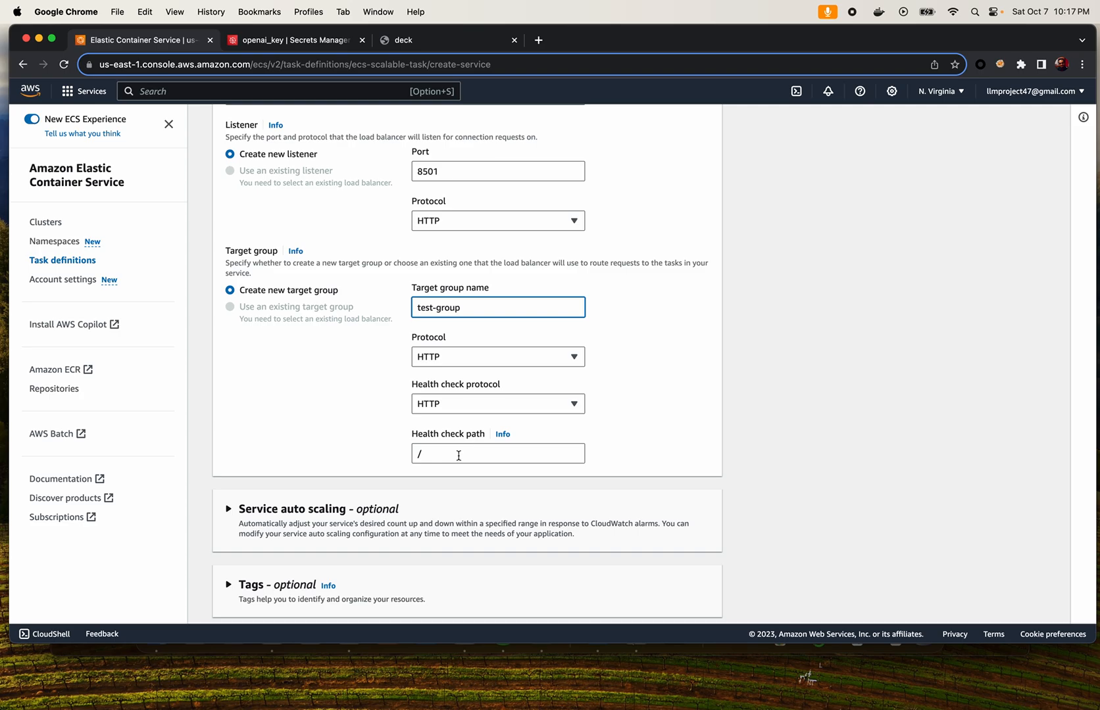
Revisit the horizontal scaling diagram in the slide deck and return to the ECS service form
click(419, 45)
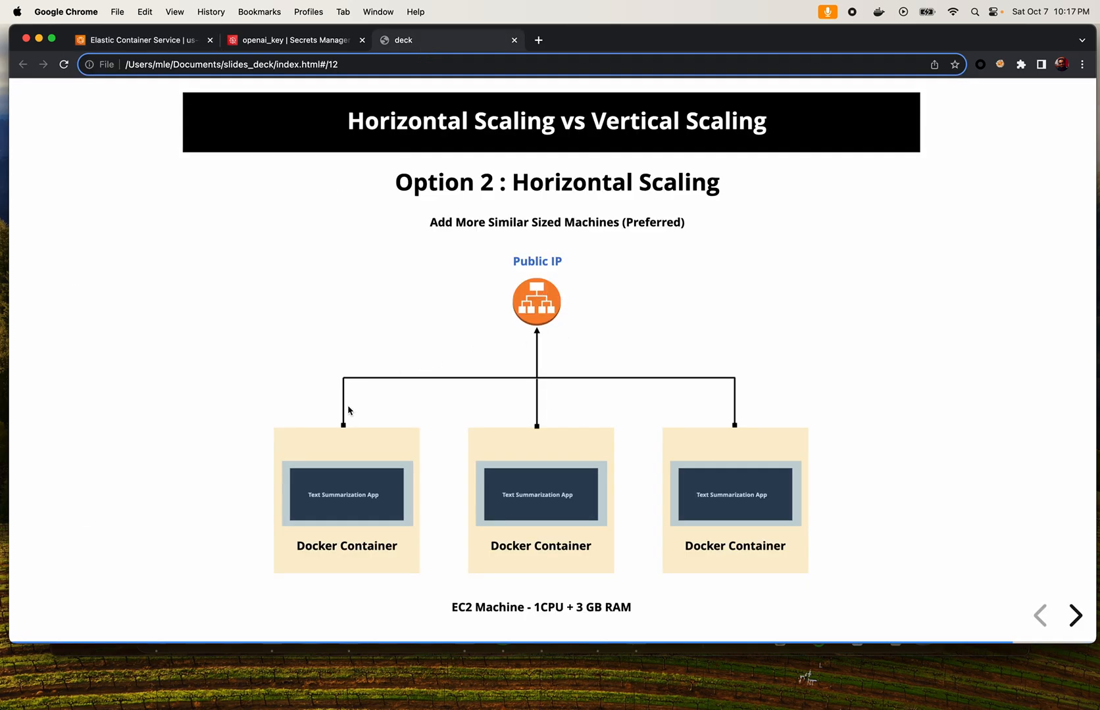
click(148, 40)
scroll(650, 492, down, 1)
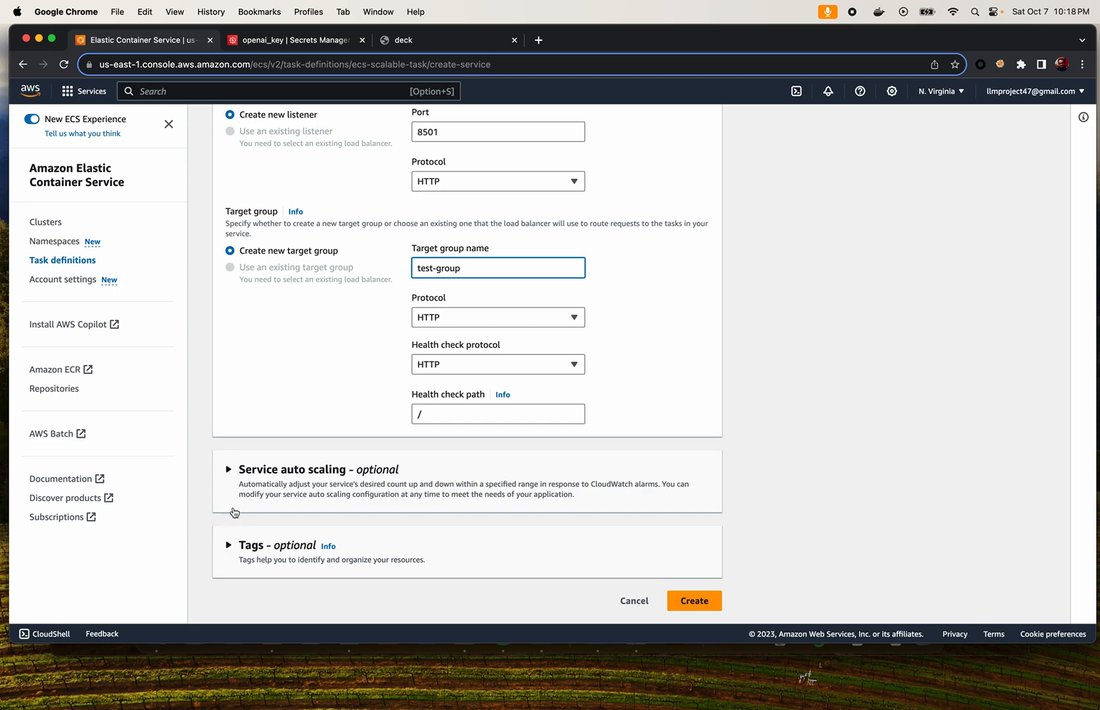
Enable service auto scaling with a minimum of 1 task and a maximum of 2 tasks
click(260, 470)
scroll(256, 476, down, 2)
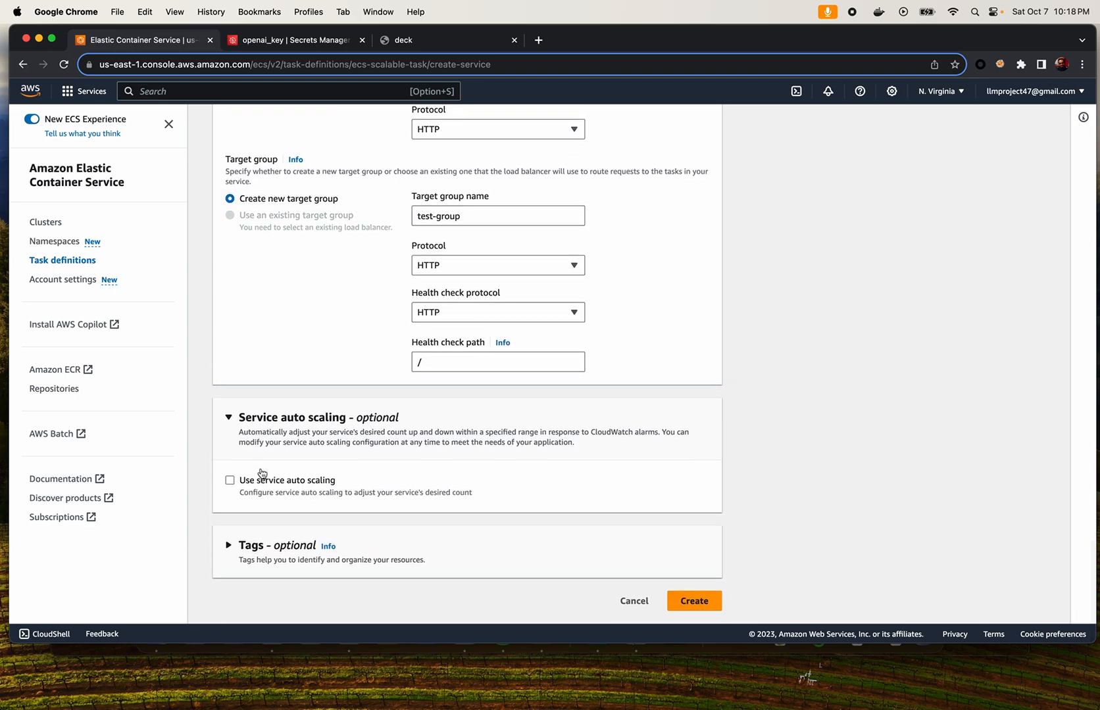
click(230, 481)
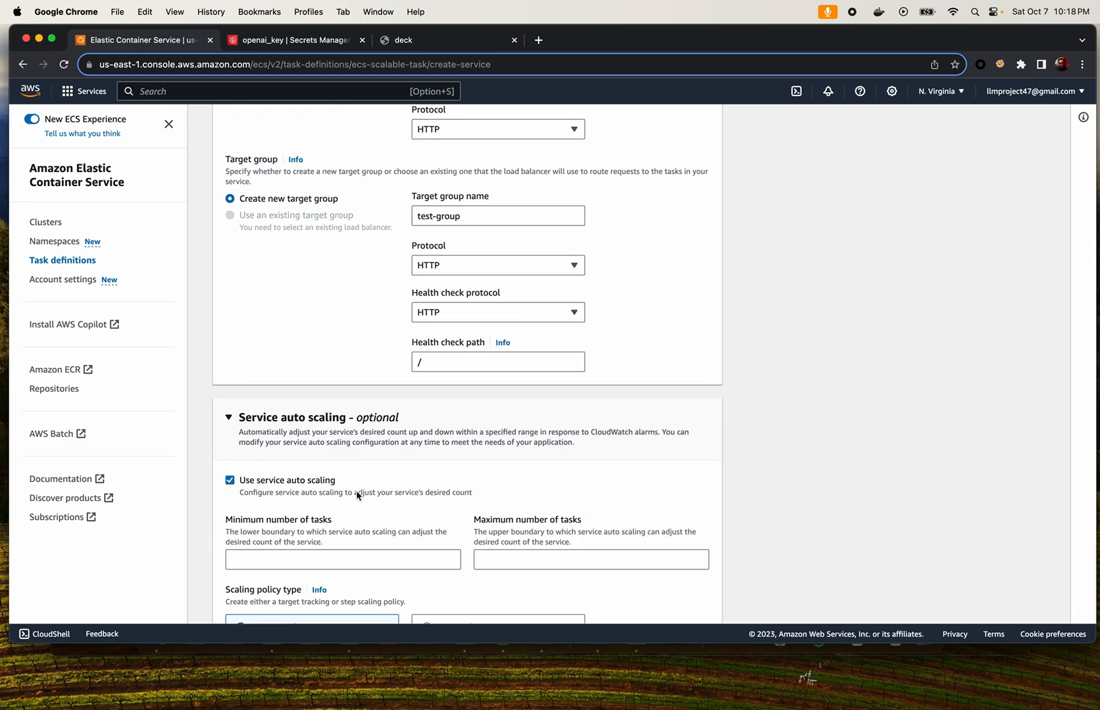
scroll(359, 492, down, 5)
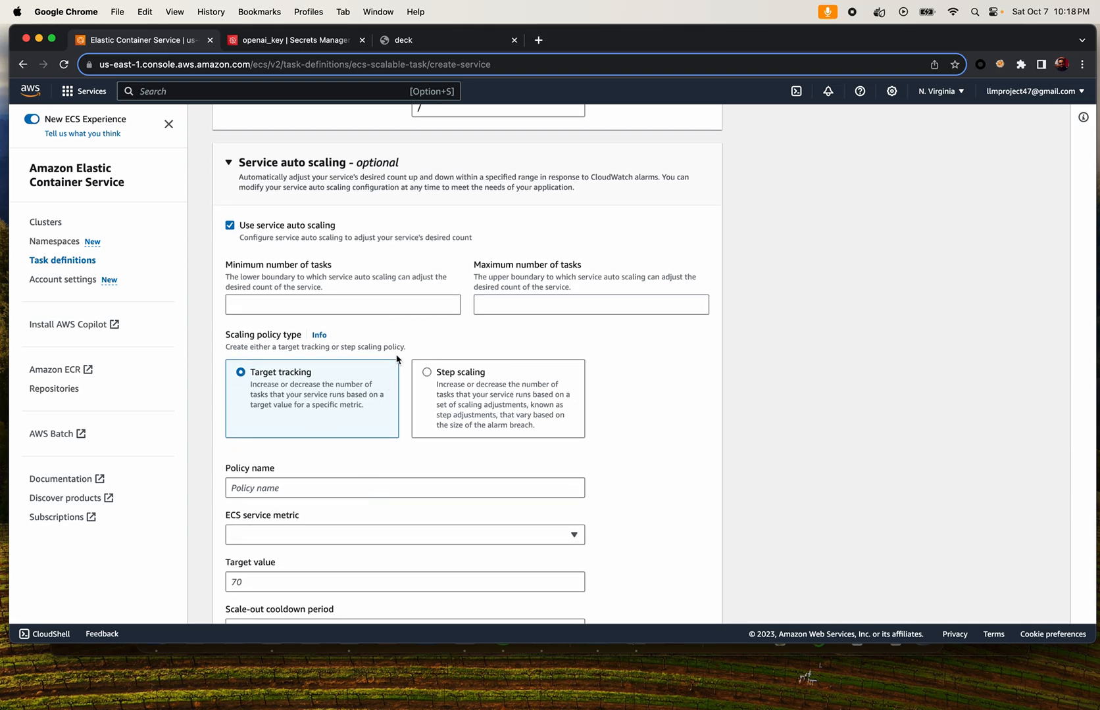
click(344, 307)
text(1)
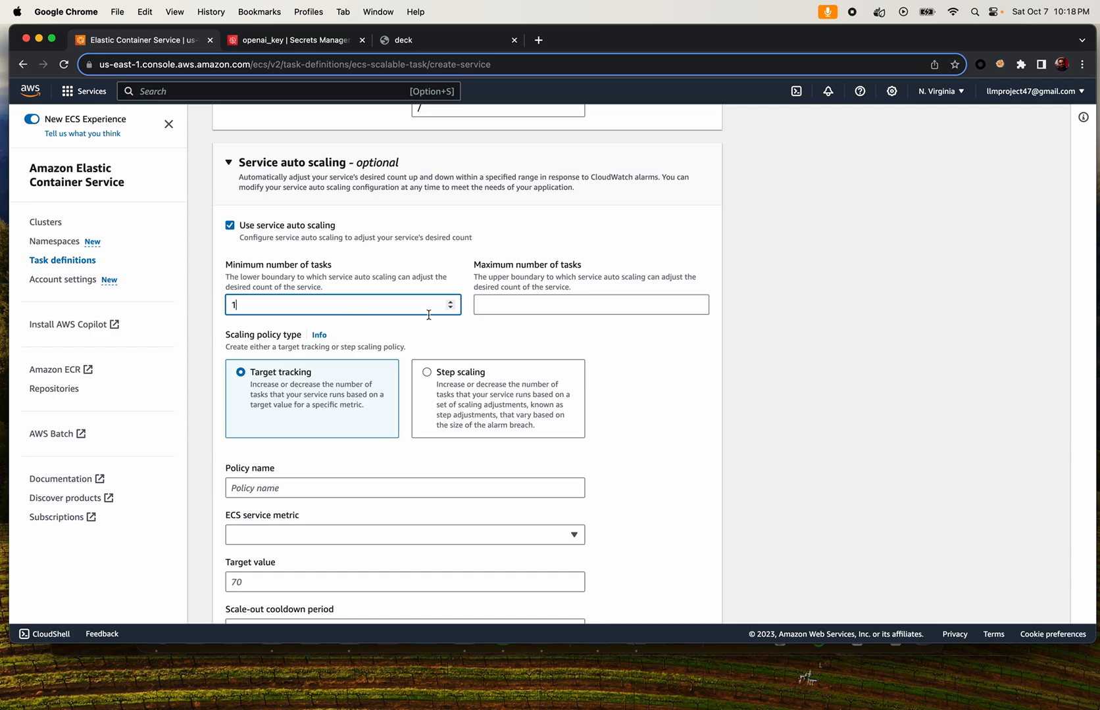
click(580, 305)
text(2)
click(763, 382)
Go back in the slide deck to the System Level Metrics slide, review it, and return to the service form
scroll(763, 382, down, 2)
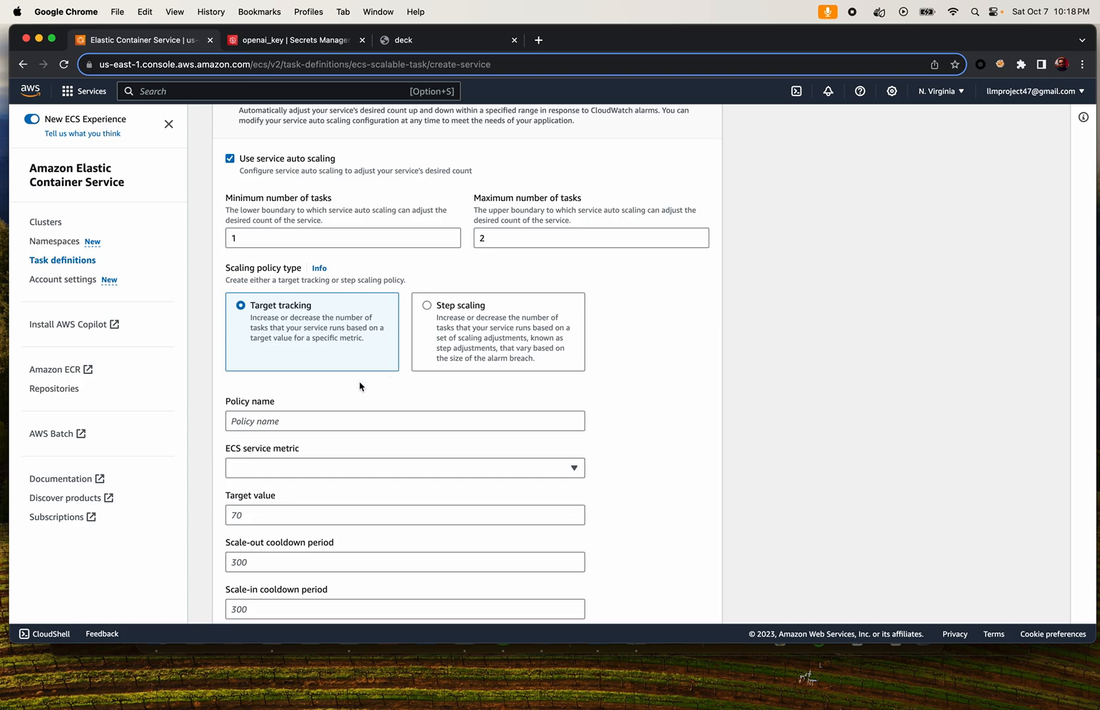
scroll(357, 386, down, 2)
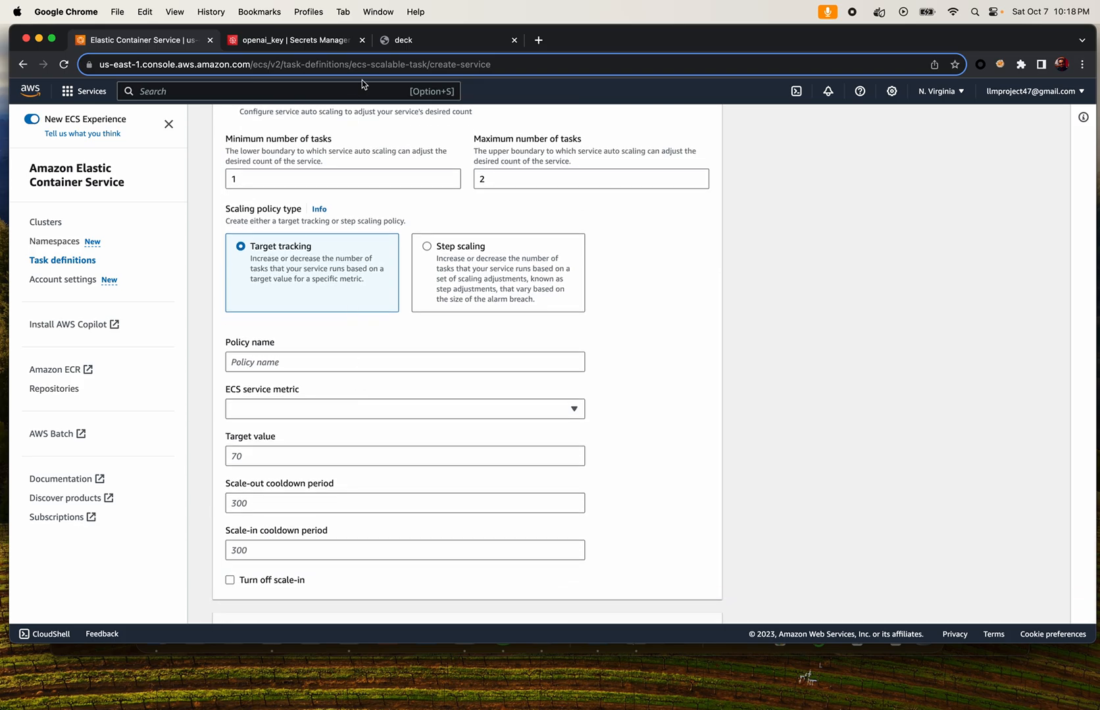
click(396, 43)
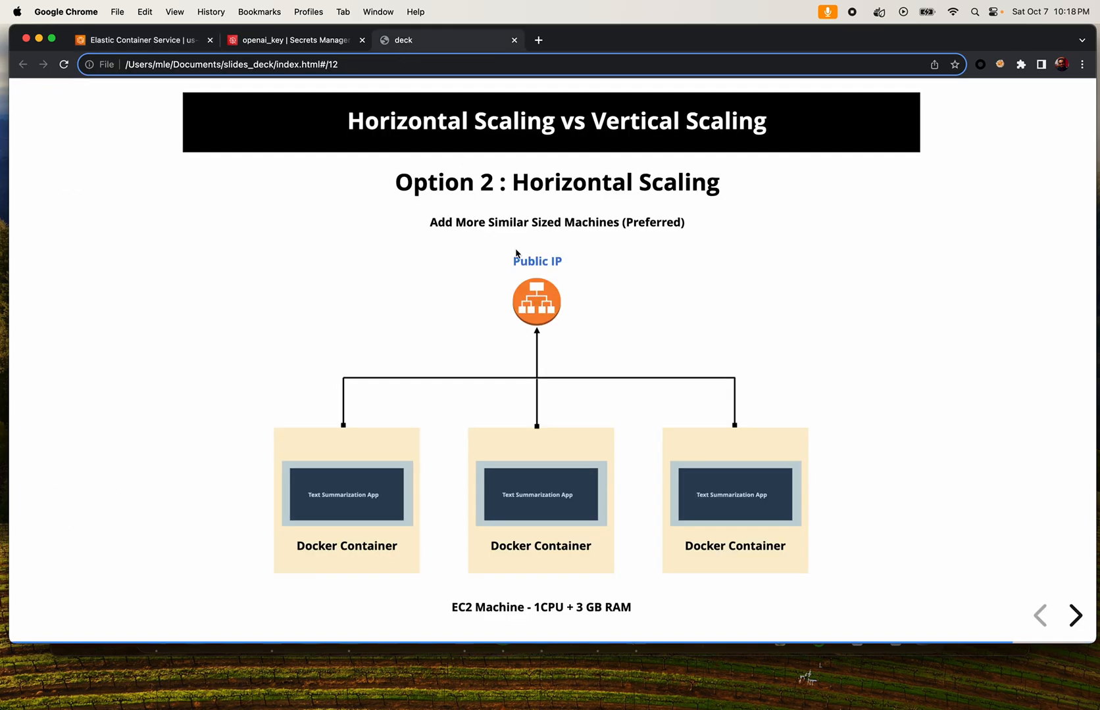
key(Left)
key(Left)
key(Left)
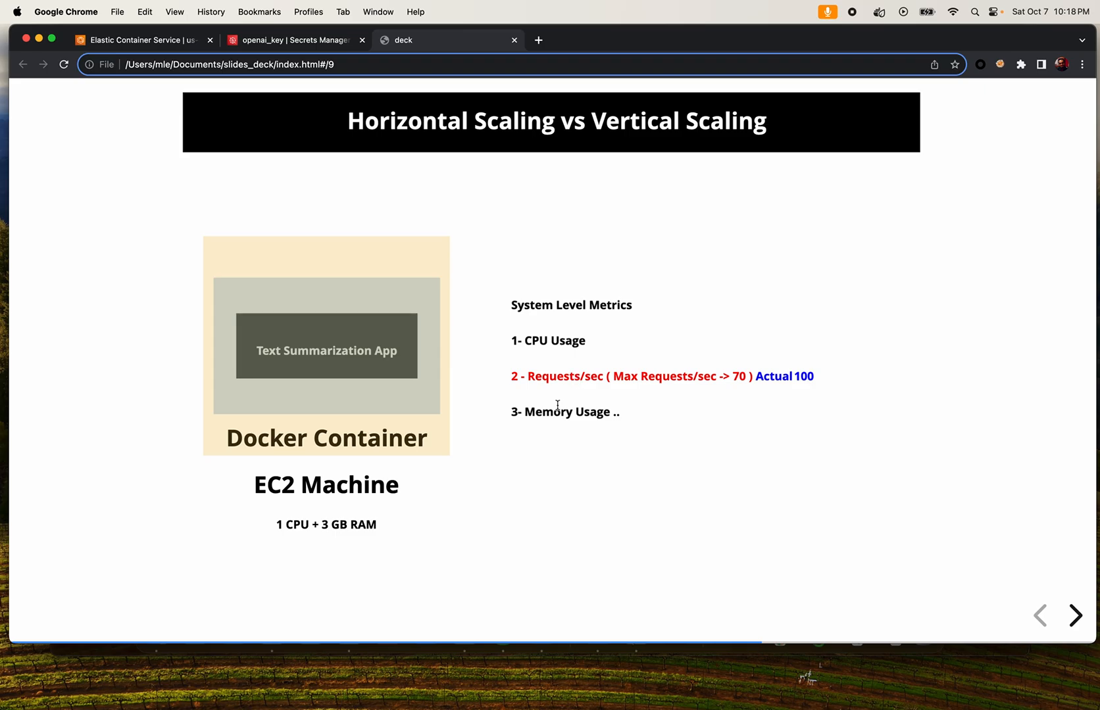
click(142, 41)
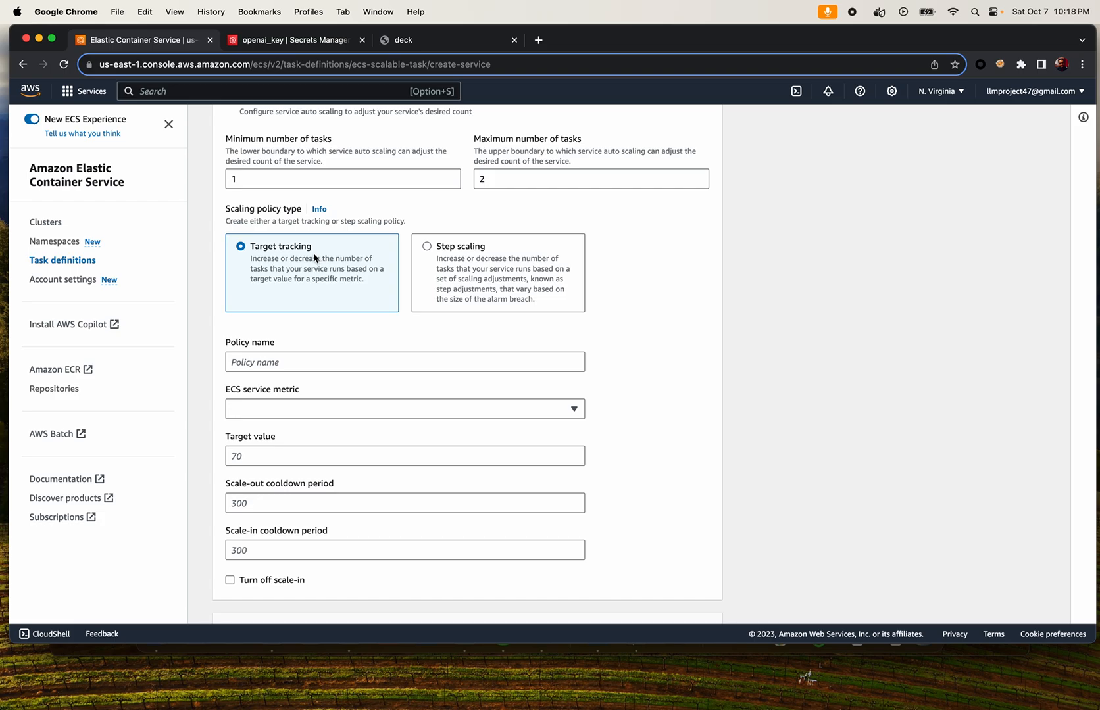
Compare the Step scaling and Target tracking policy types, keep Target tracking, and check the available ECS service metrics
click(446, 252)
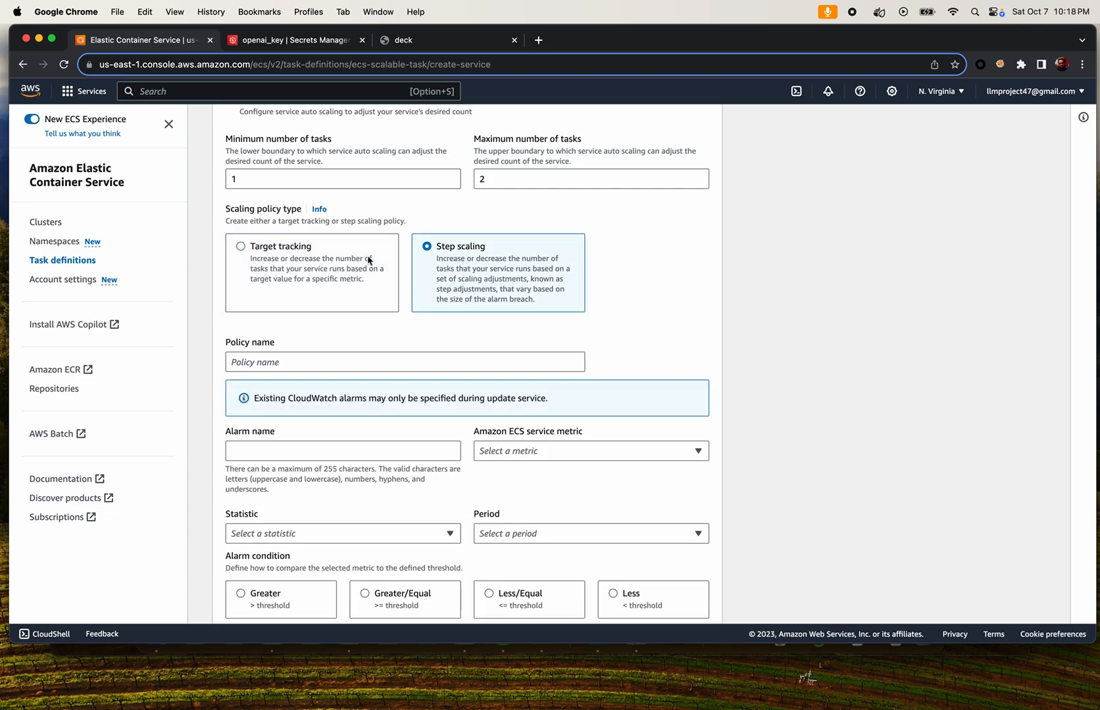
click(310, 256)
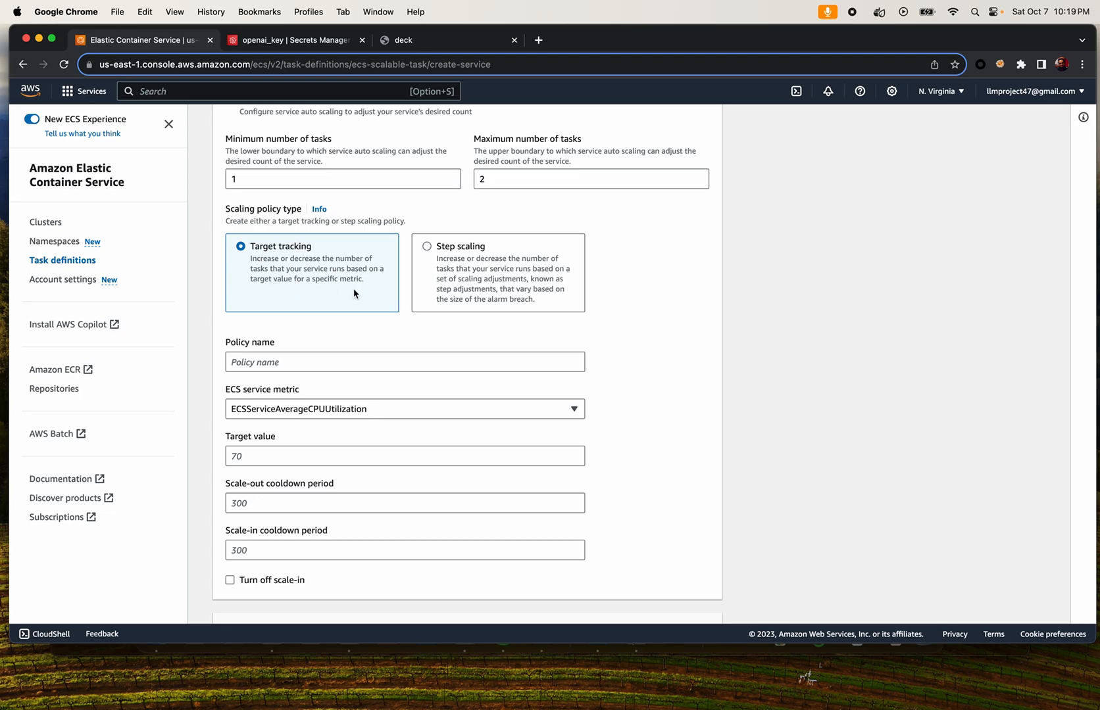
click(278, 409)
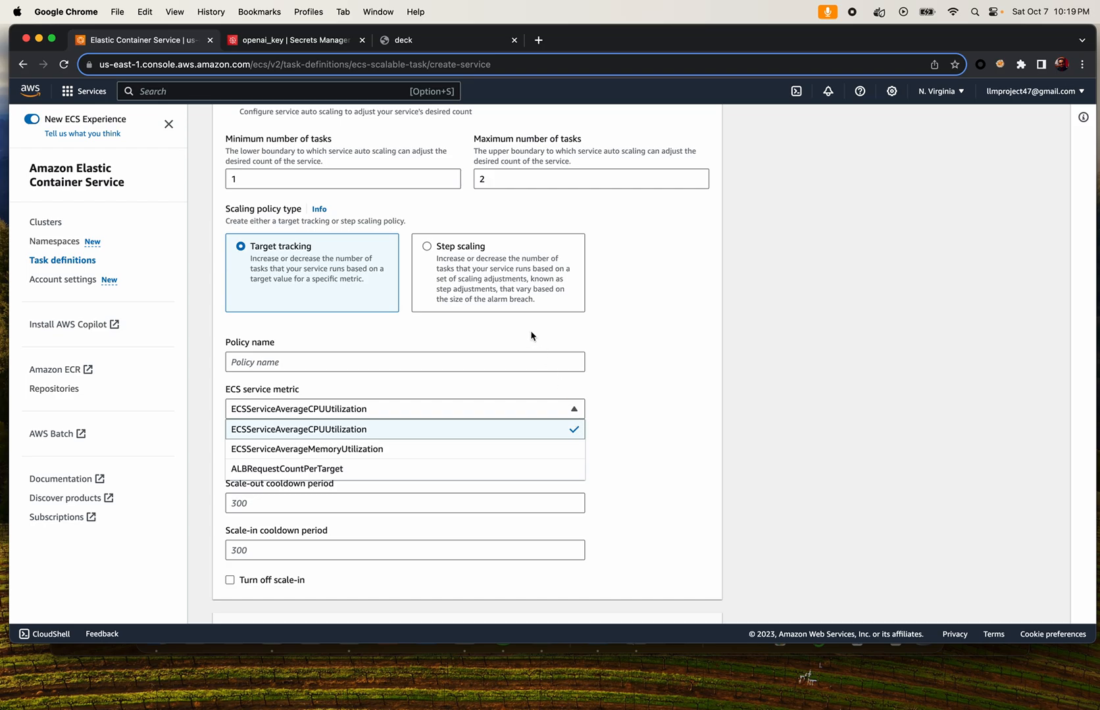
click(483, 336)
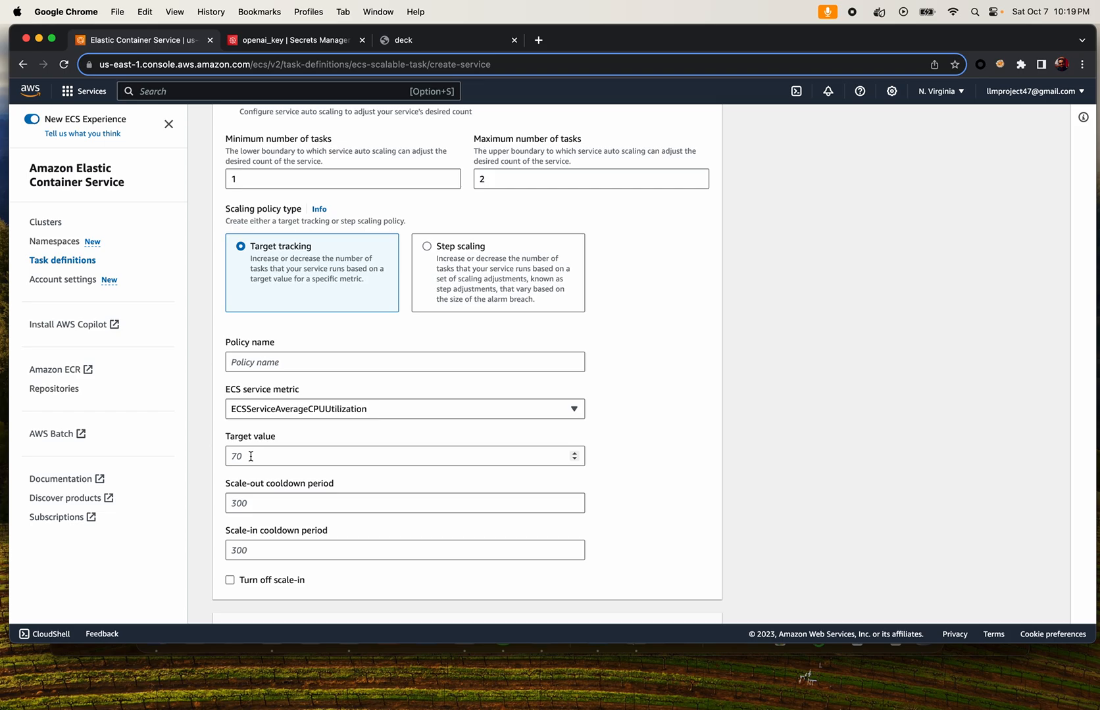
Revisit the System Level Metrics slide and examine the scale-out and scale-in cooldown settings in the service form
click(425, 41)
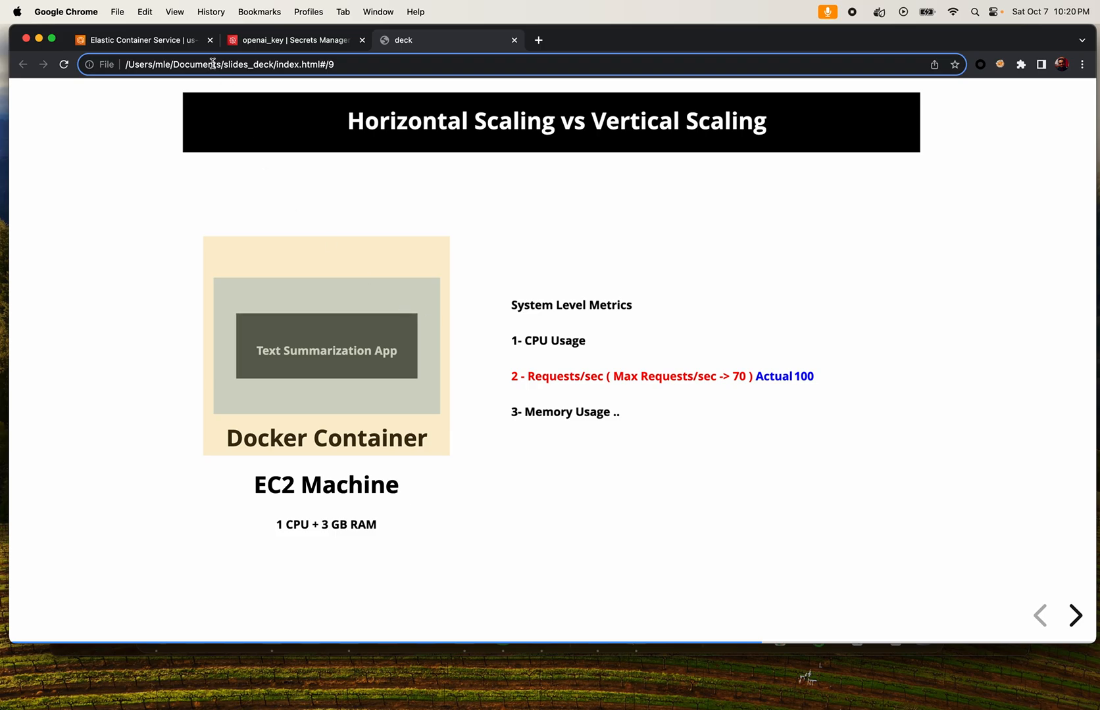
click(177, 43)
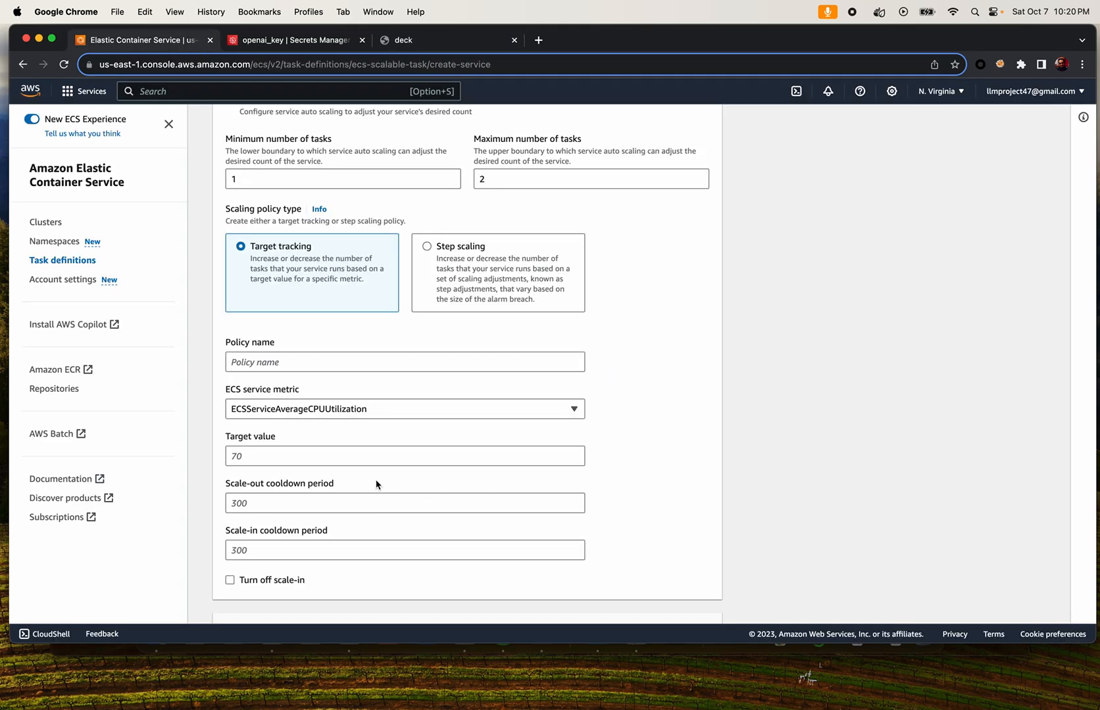
drag(225, 485, 322, 532)
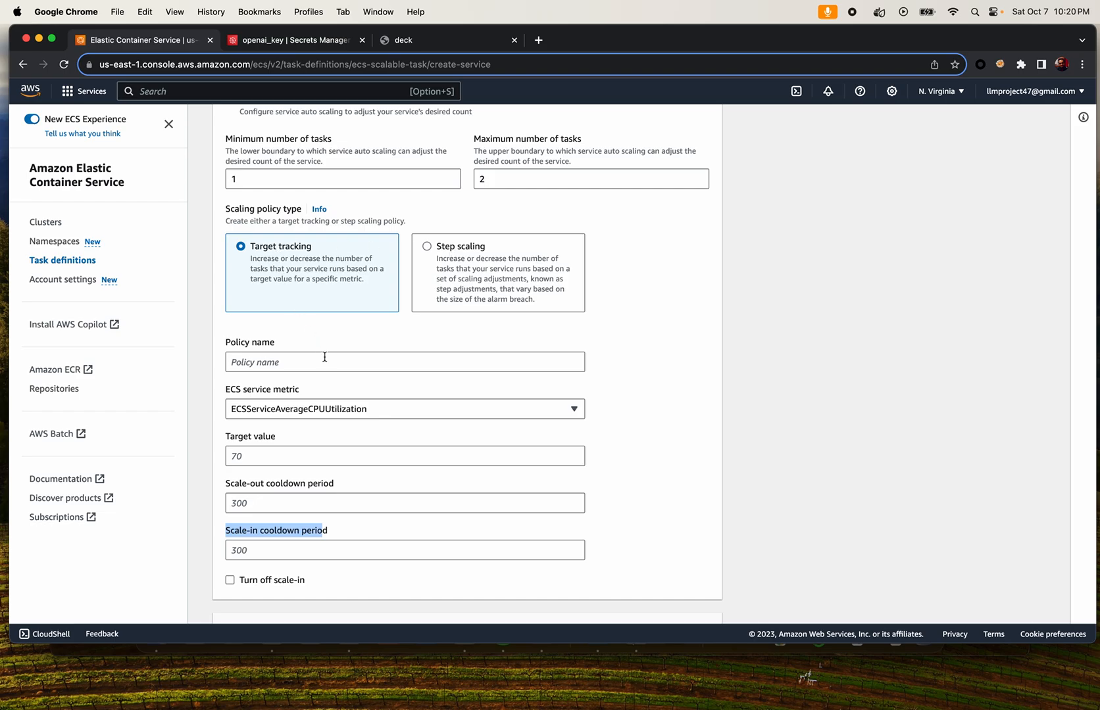
scroll(325, 357, down, 1)
scroll(324, 357, up, 1)
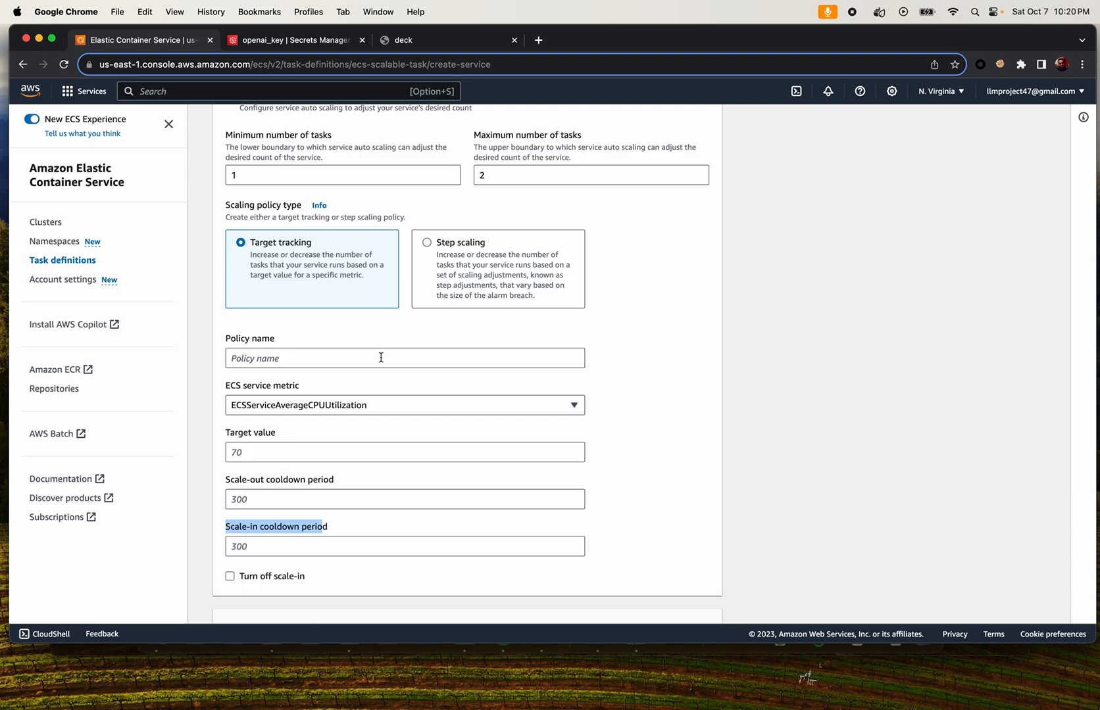
Name the auto scaling policy scaling-policy and choose ALBRequestCountPerTarget as its ECS service metric
click(299, 358)
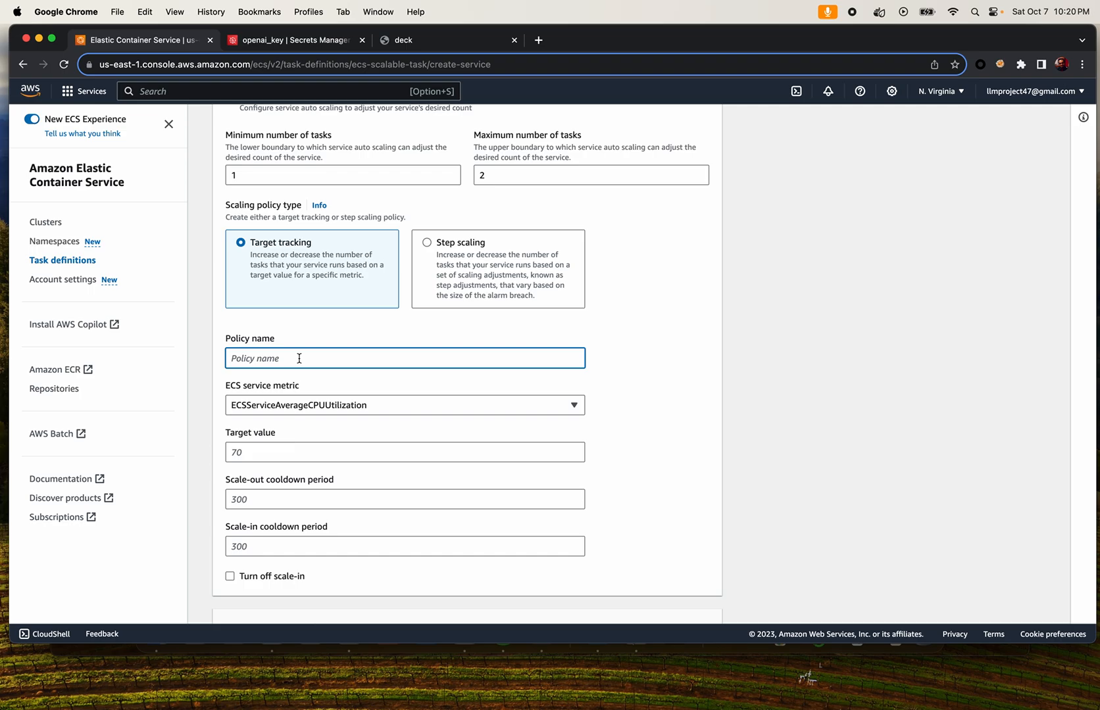
text(scaling-policy)
click(304, 405)
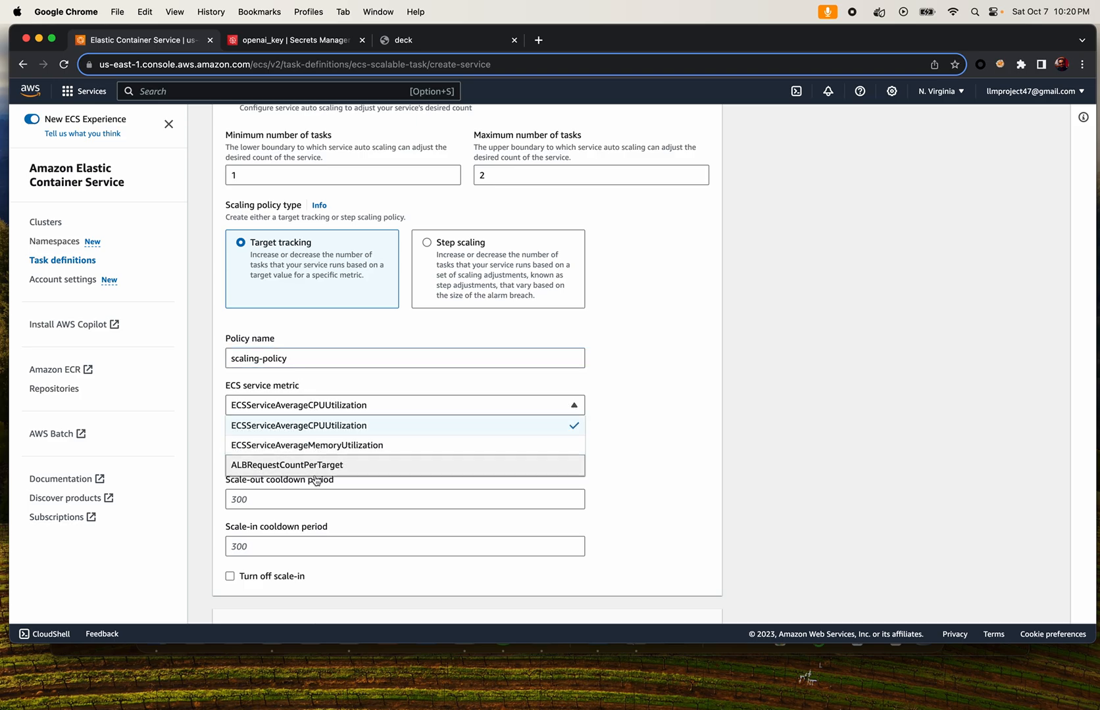
click(336, 427)
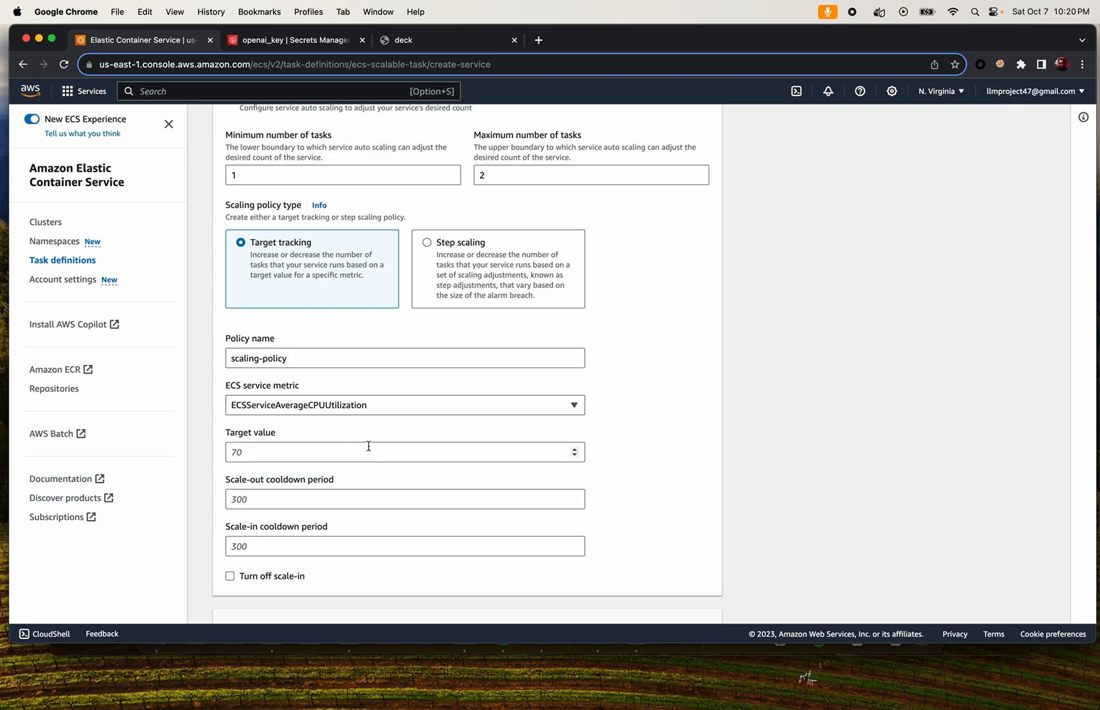
scroll(369, 446, down, 1)
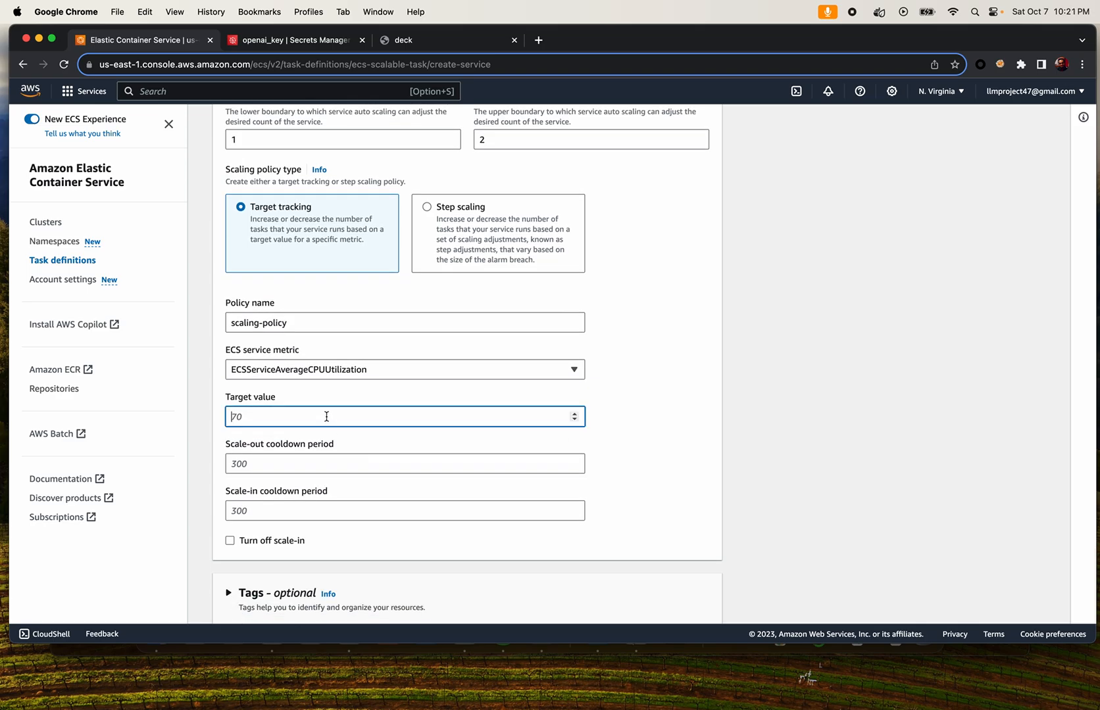
click(353, 368)
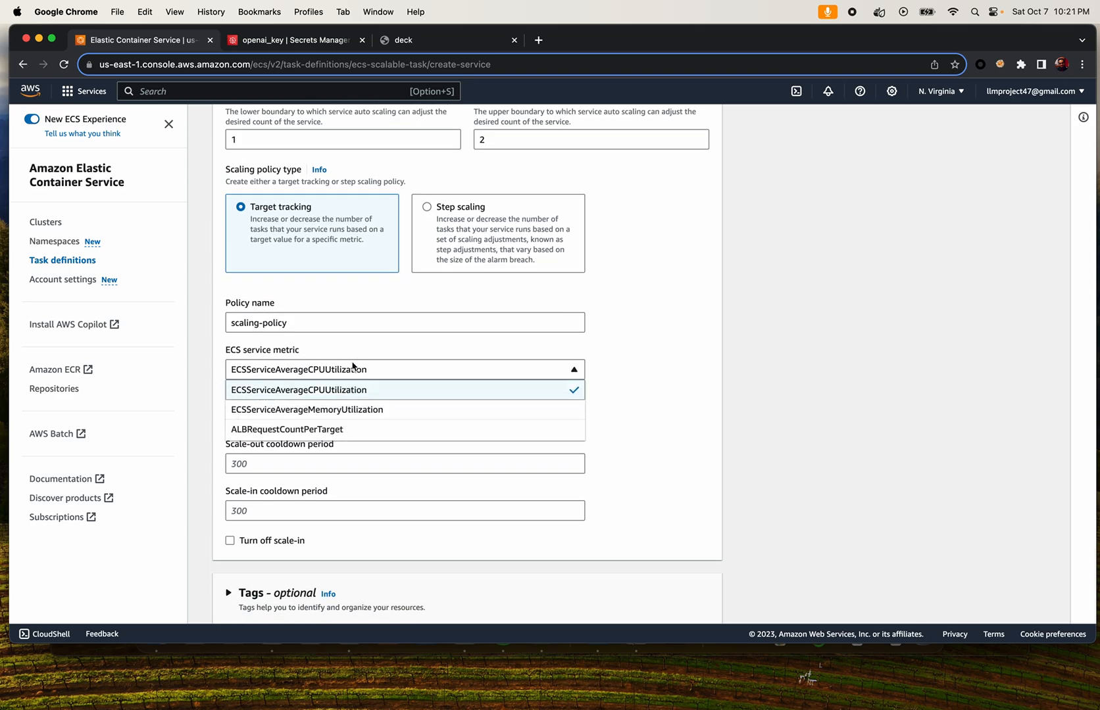
click(341, 432)
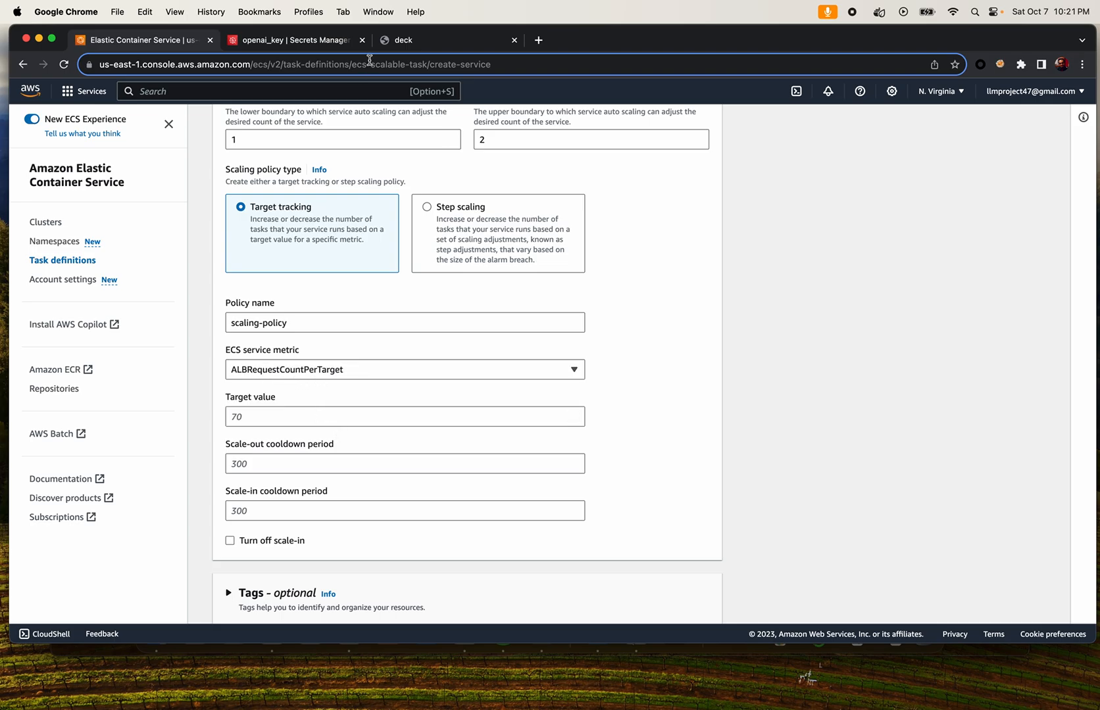
Check the requests/sec limit on the metrics slide, and set the policy's target value to 70 and scale-out cooldown period to 300
click(402, 47)
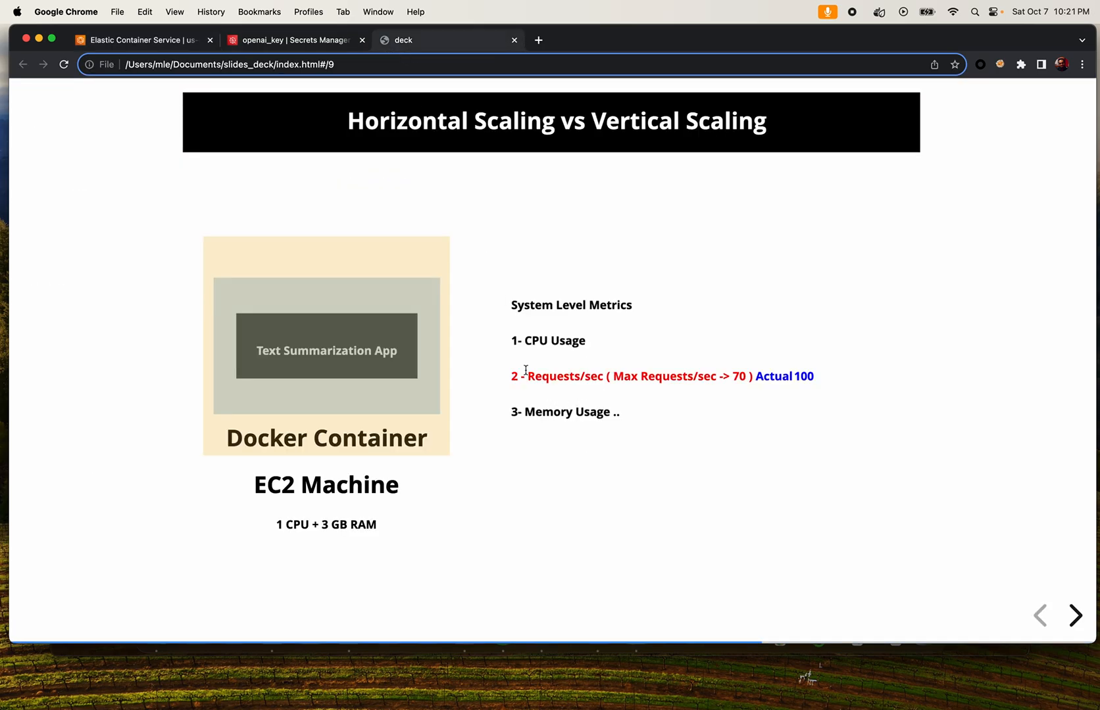
click(141, 41)
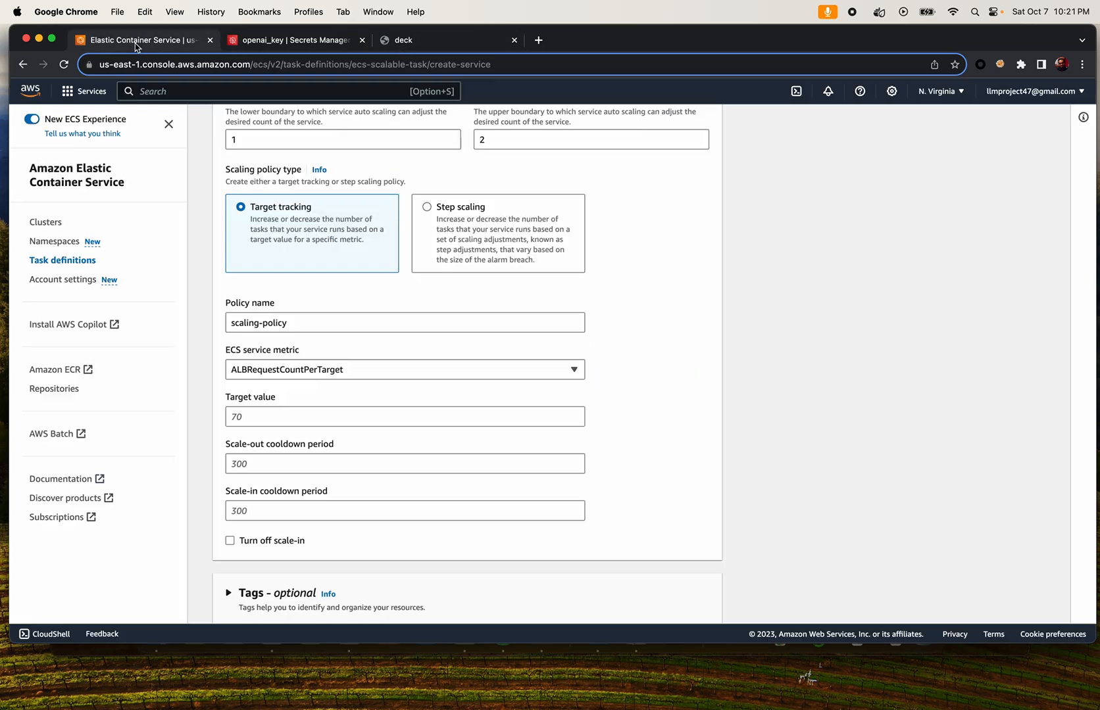
click(263, 413)
text(70)
click(355, 469)
text(300)
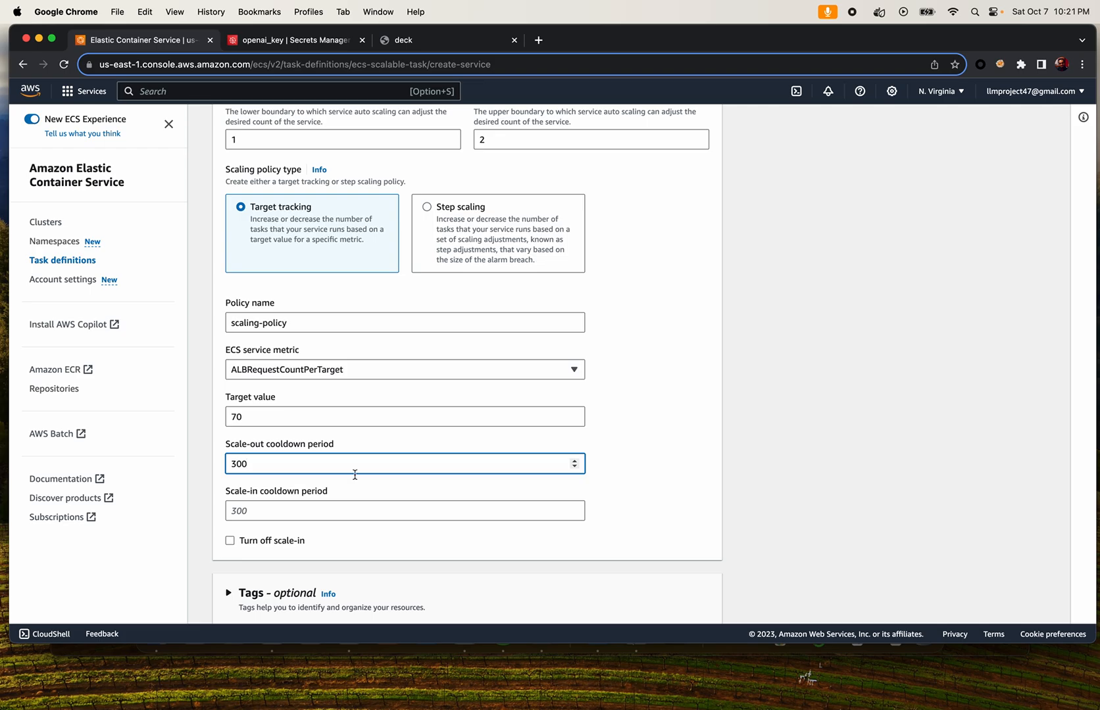
Set the scaling policy's scale-in cooldown period to 300 and review its target value and both cooldown periods
click(338, 513)
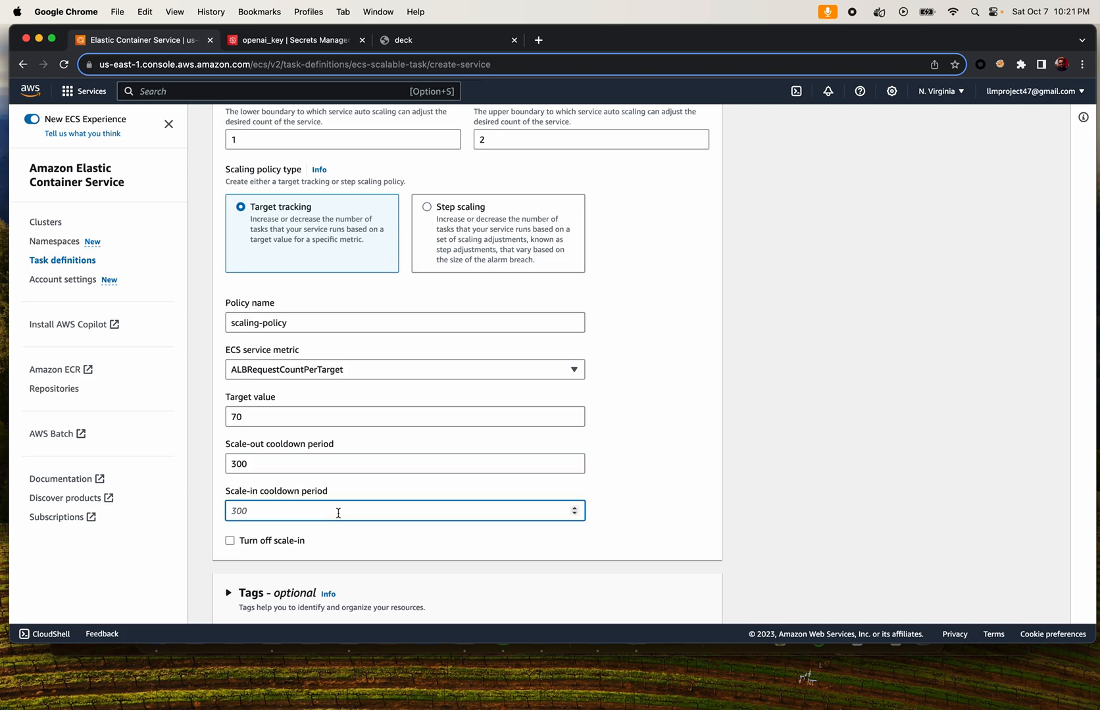
text(300)
drag(247, 425, 230, 420)
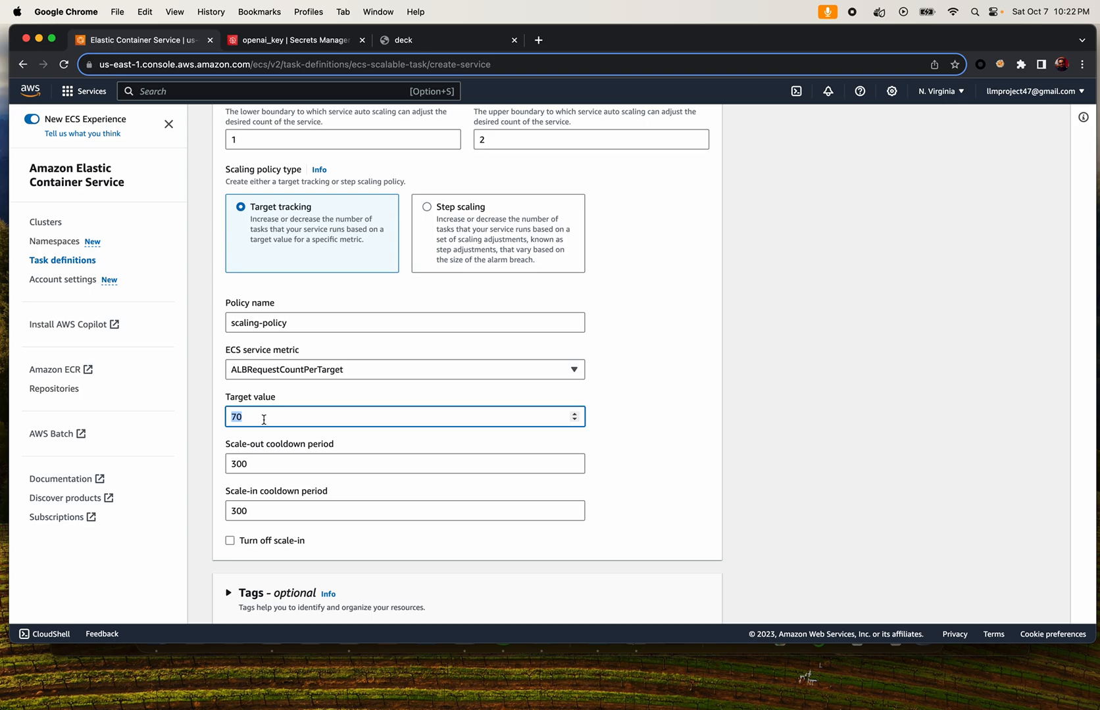
click(262, 464)
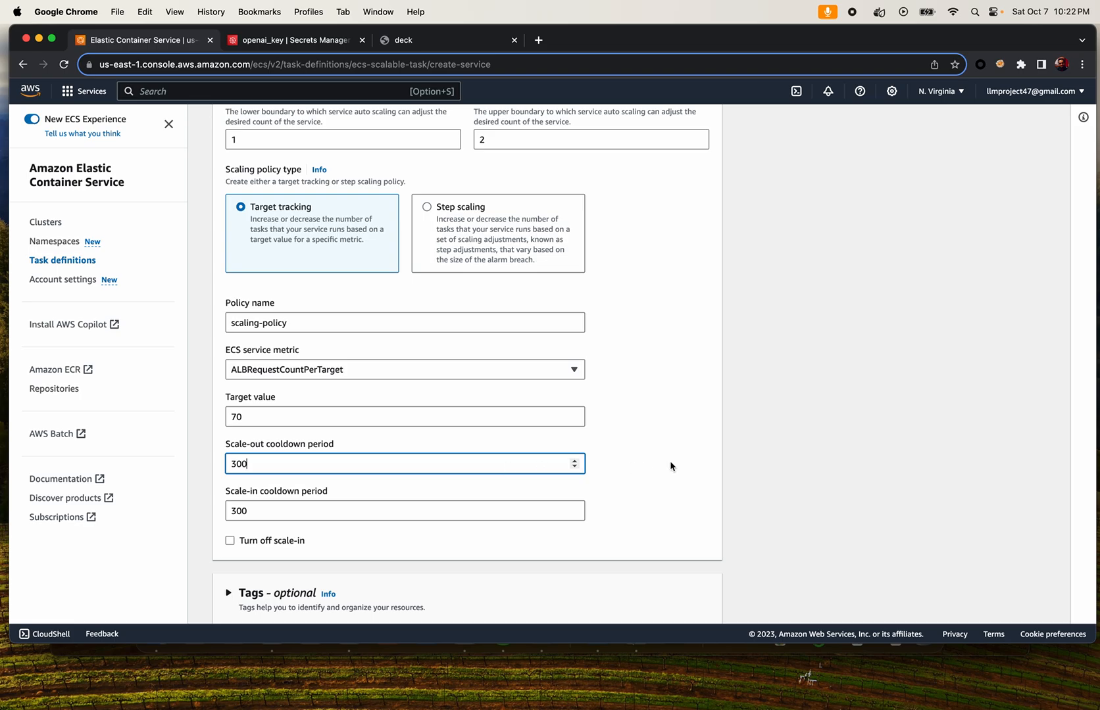
click(281, 412)
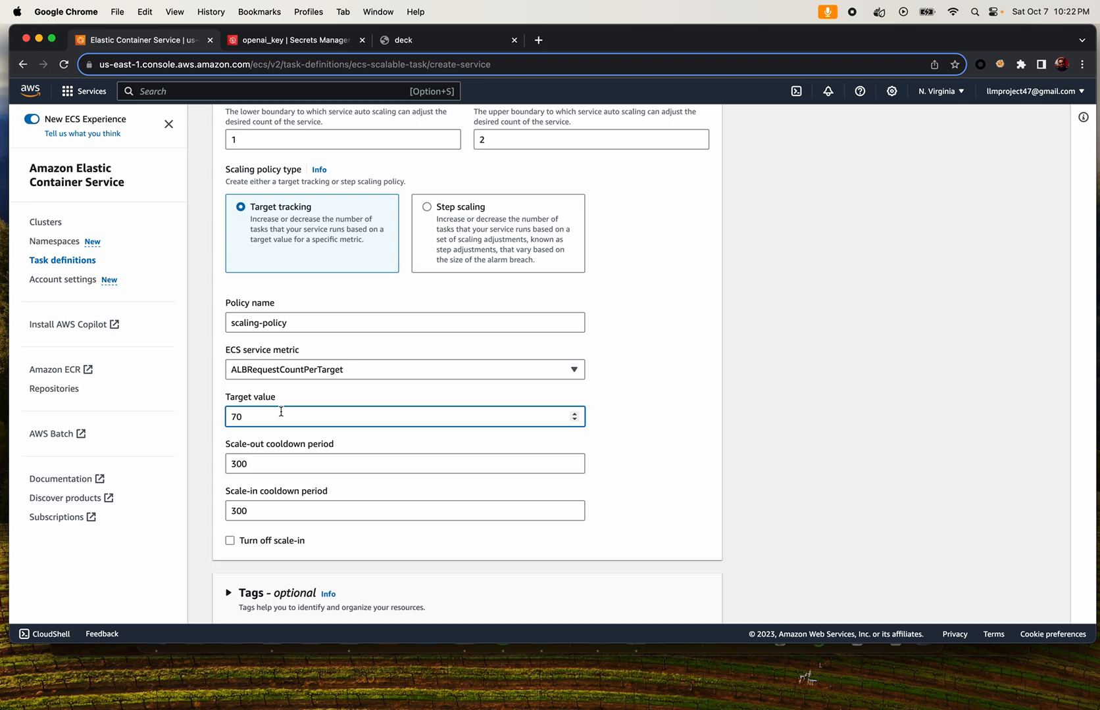
drag(267, 416, 216, 417)
double_click(271, 516)
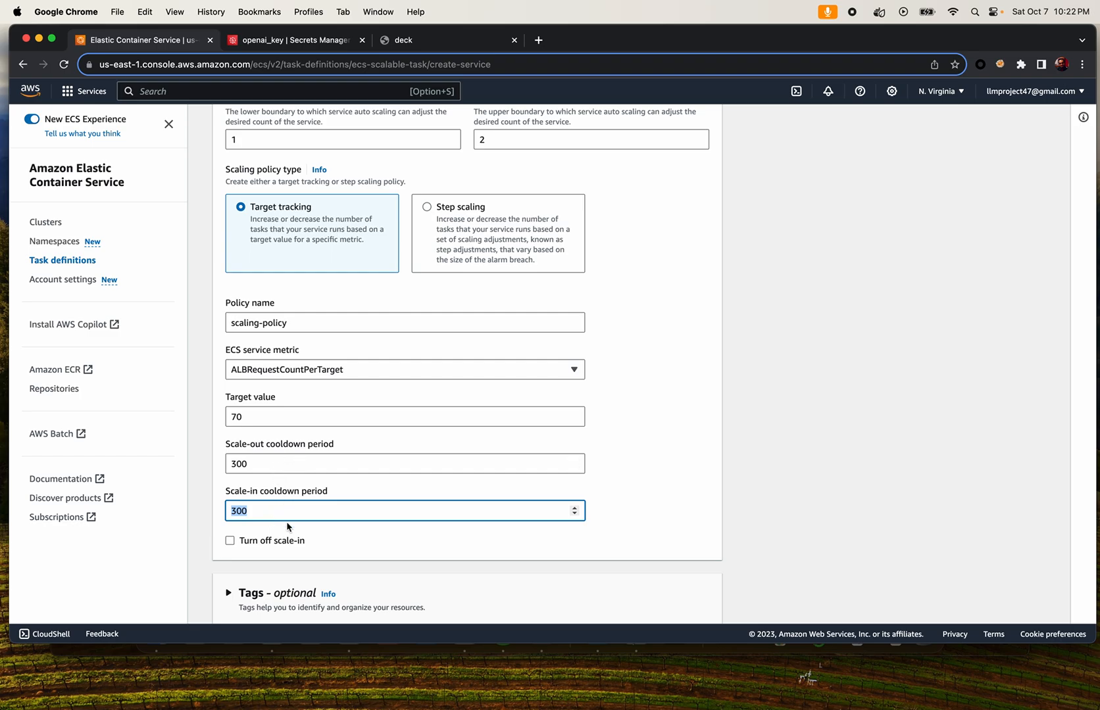
Expand the optional Tags settings, leave them at their defaults, and create the service
scroll(286, 527, down, 2)
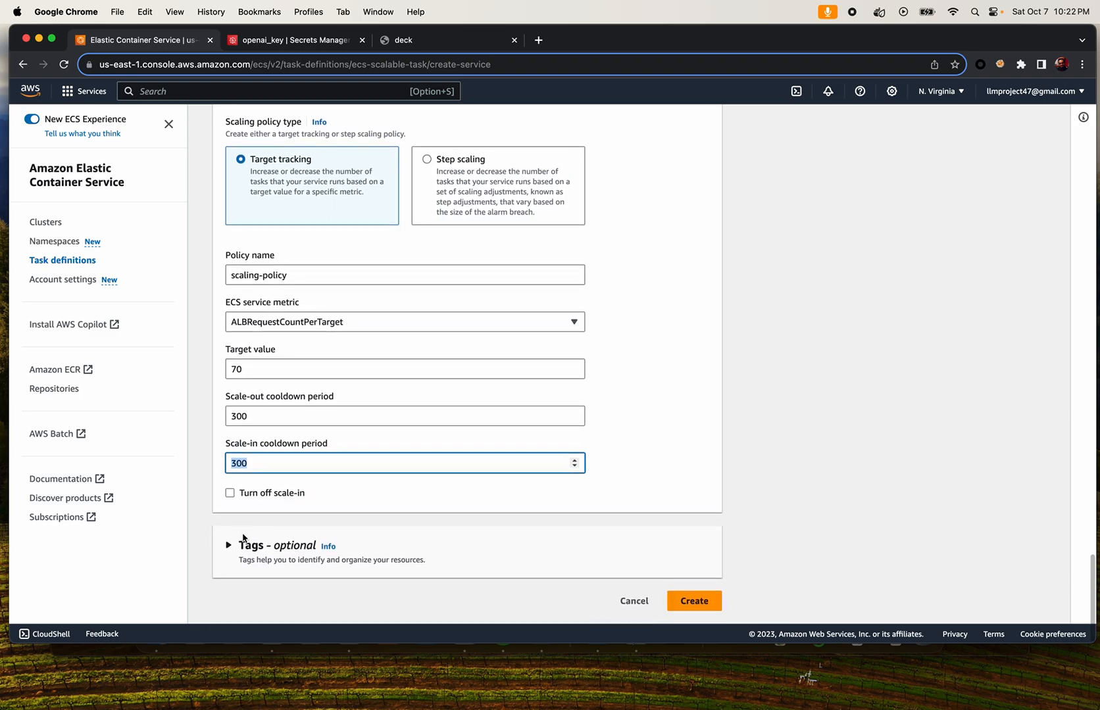
click(251, 546)
scroll(316, 562, down, 5)
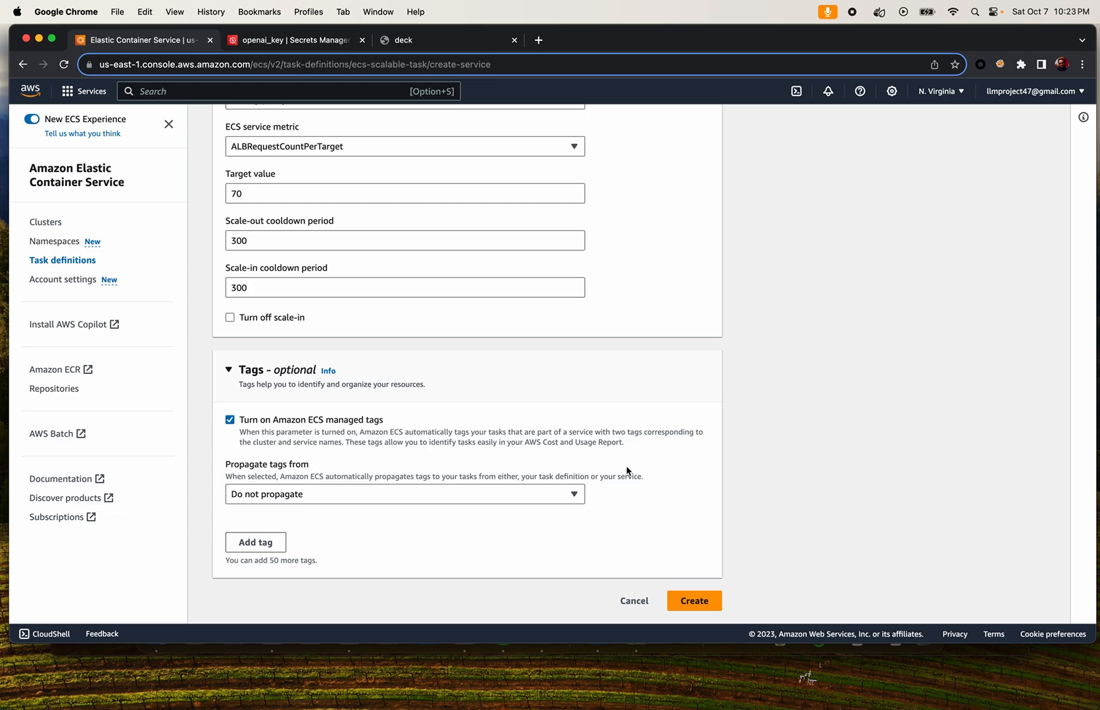
click(694, 603)
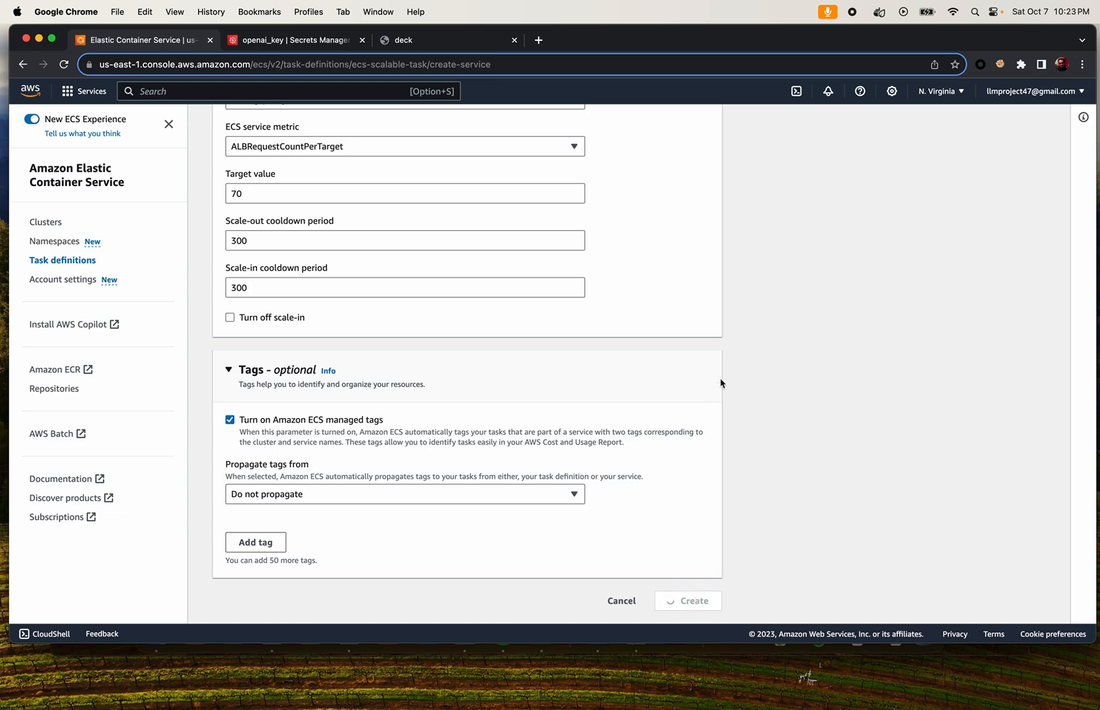